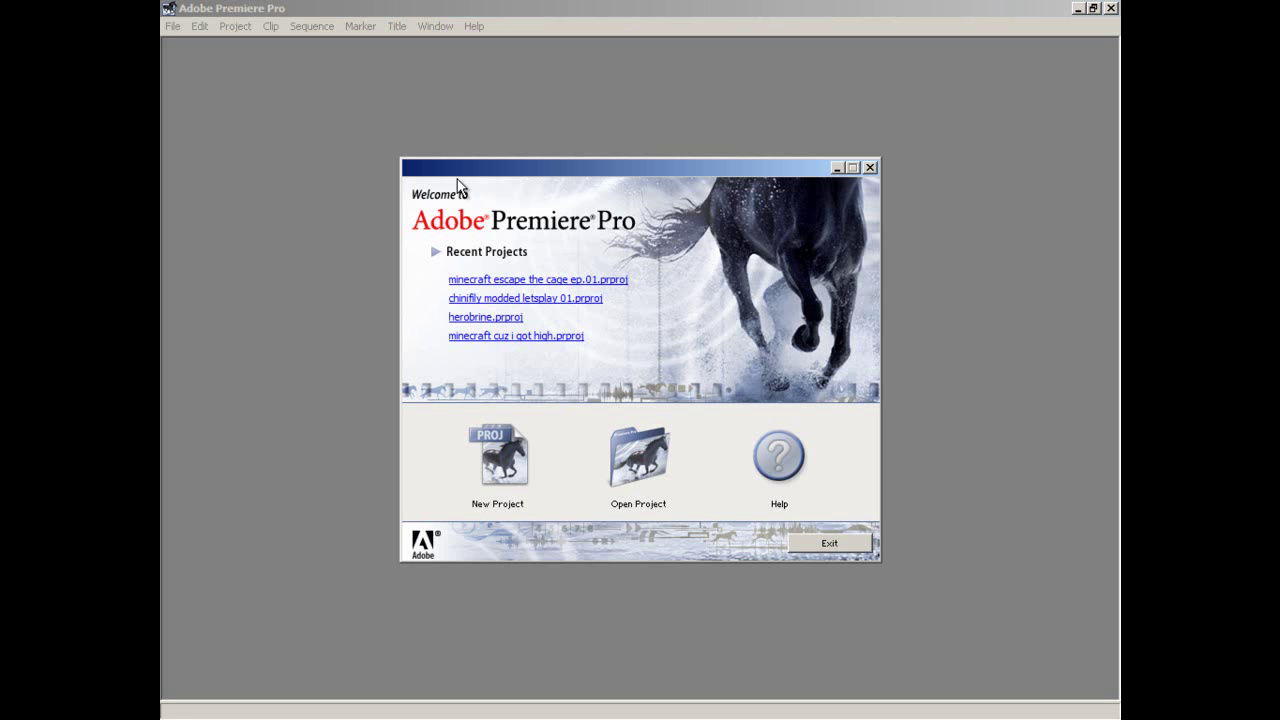
# Step: Start a new project using the DV-NTSC Standard 48kHz preset
pyautogui.click(541, 490)
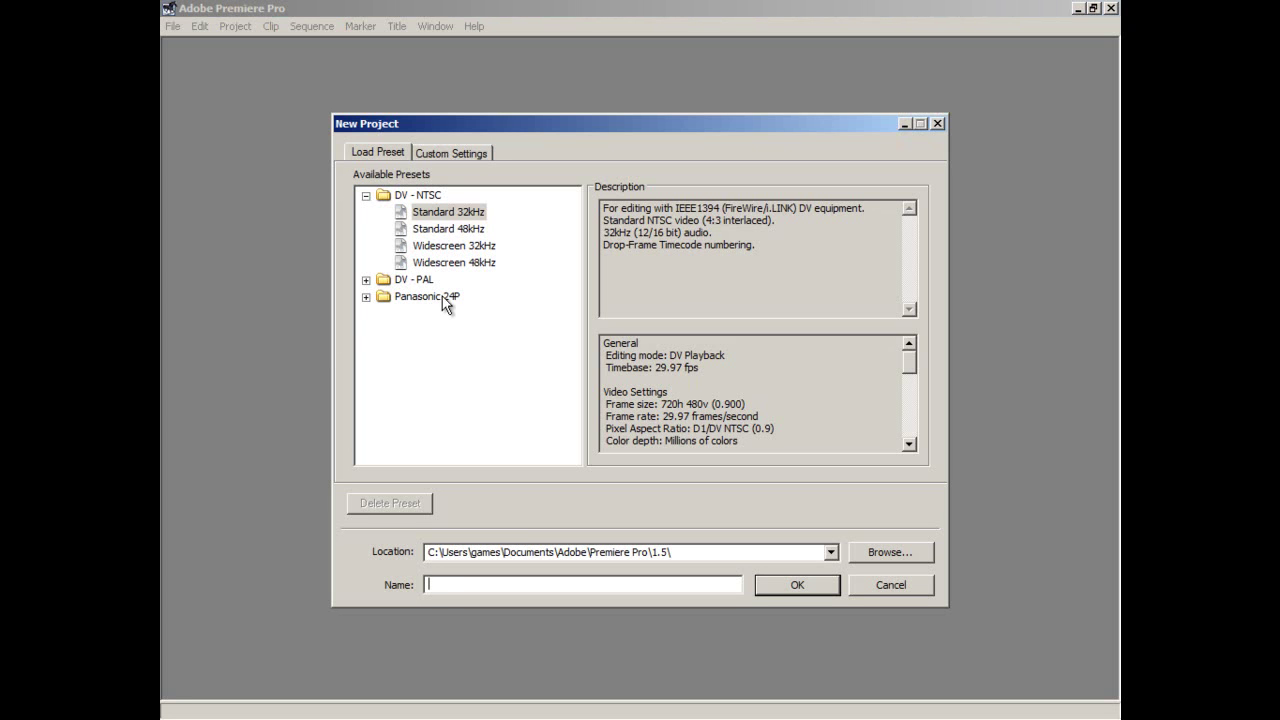
pyautogui.click(449, 229)
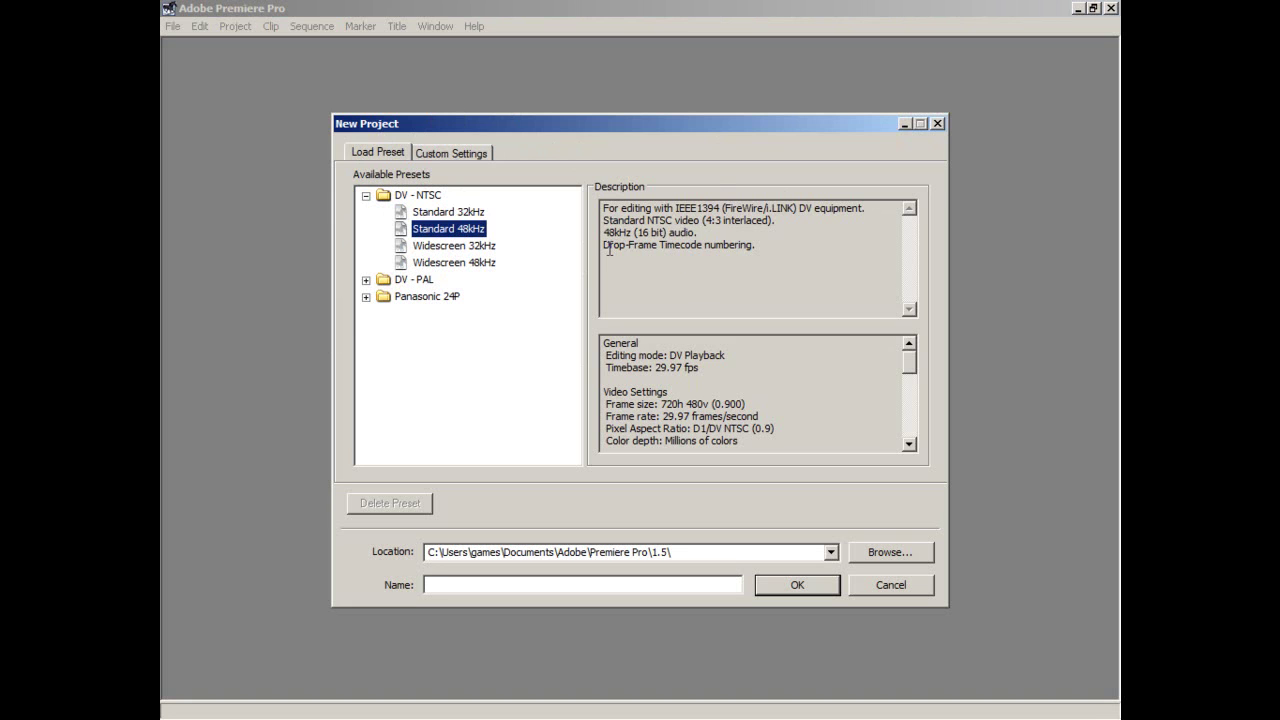
pyautogui.moveTo(605, 250); pyautogui.dragTo(751, 251)
pyautogui.click(804, 253)
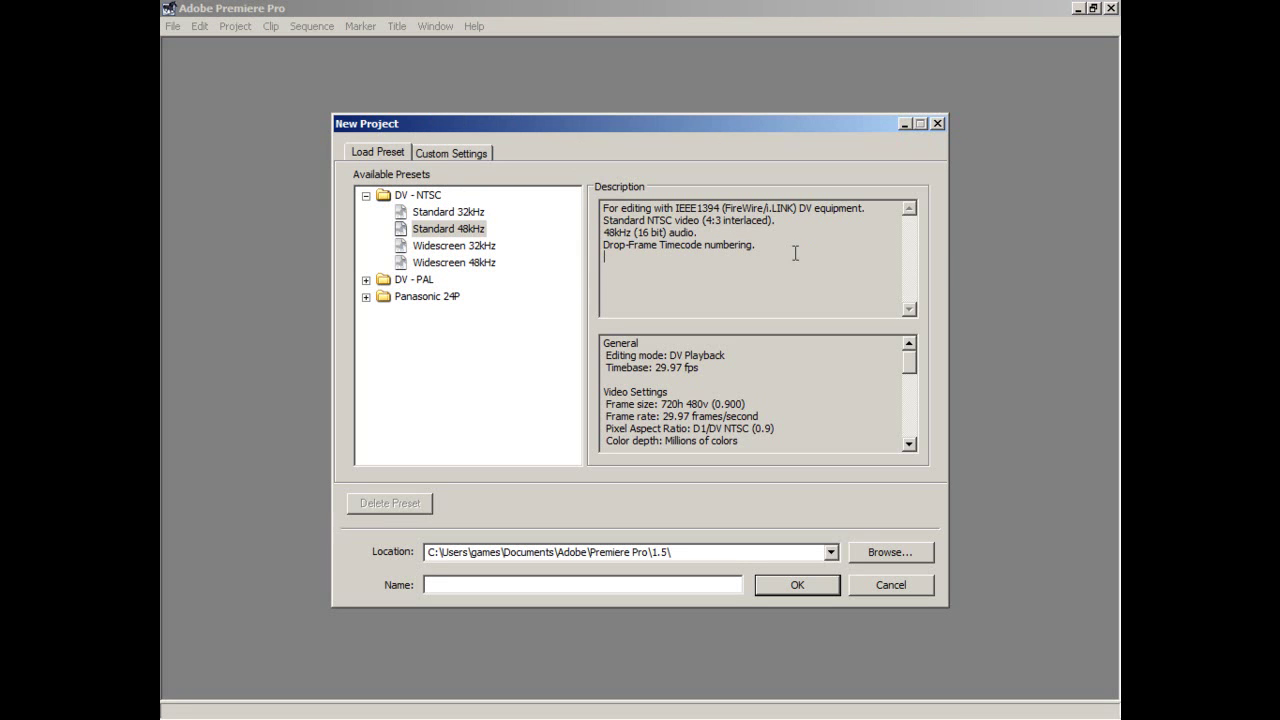
pyautogui.moveTo(616, 258); pyautogui.dragTo(603, 250)
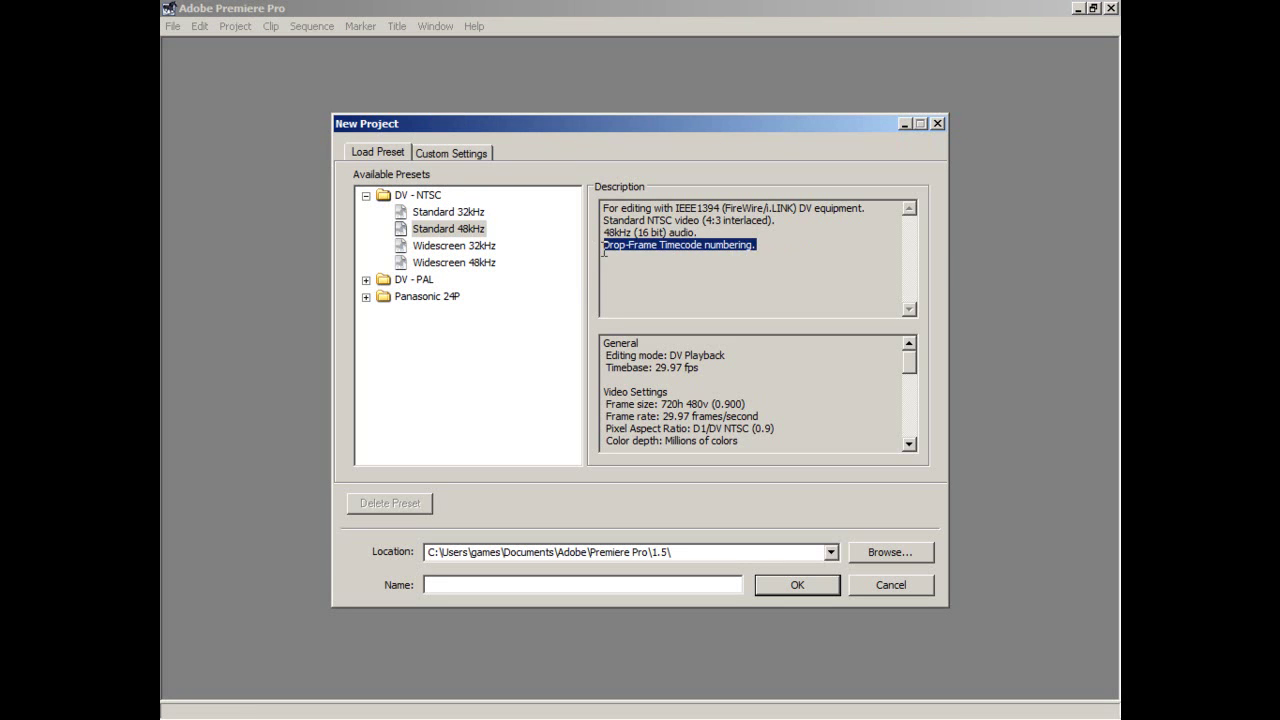
pyautogui.click(603, 252)
pyautogui.click(548, 234)
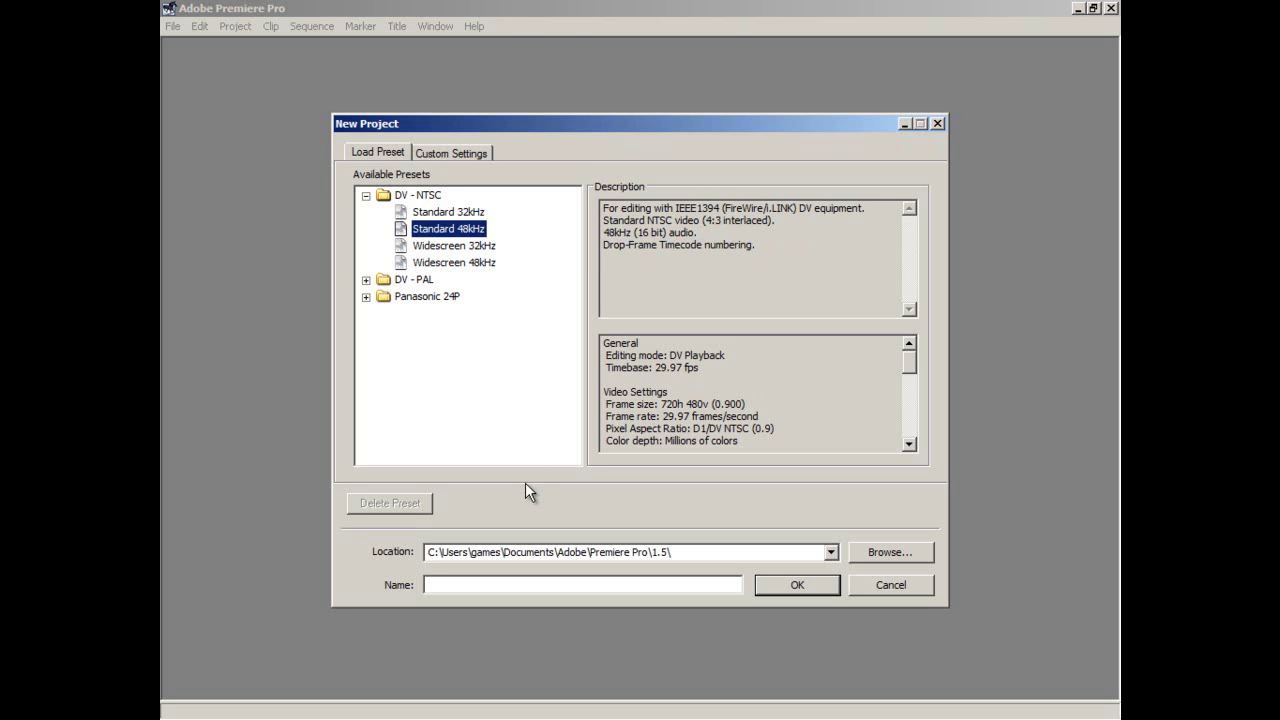
# Step: Name the project 'editing pre 01' and create it
pyautogui.click(576, 585)
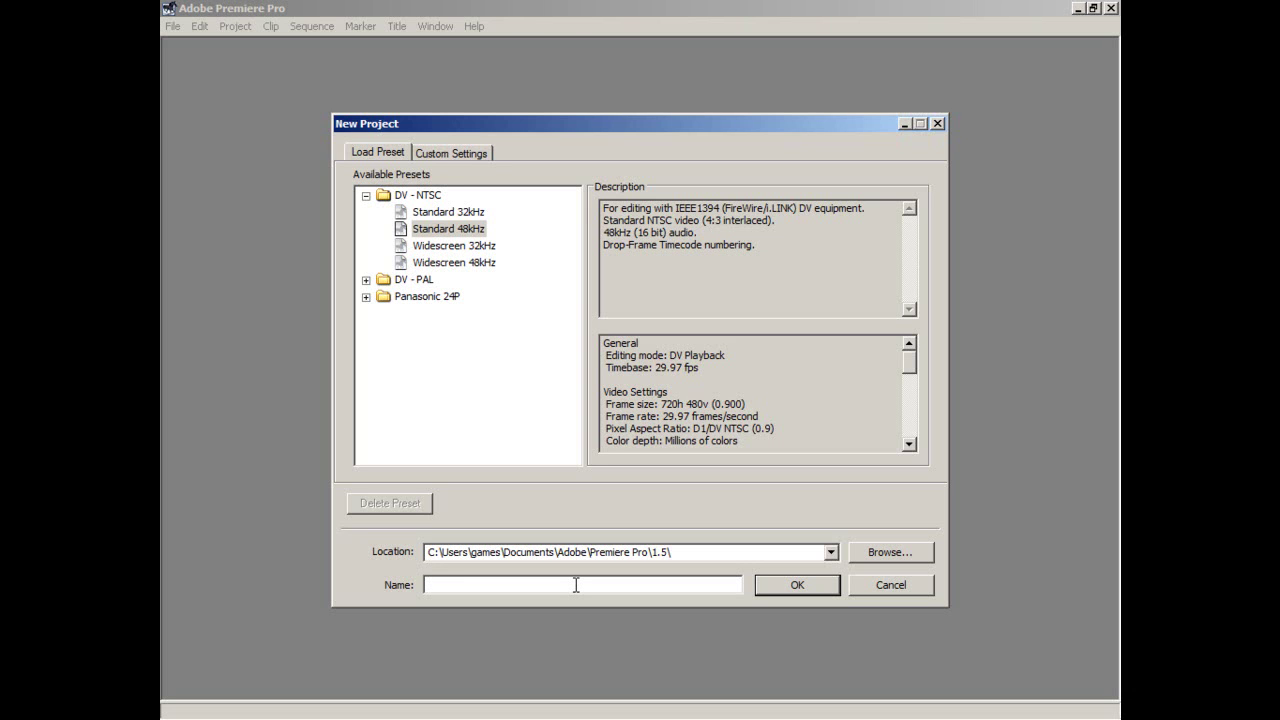
pyautogui.write('editing premire')
pyautogui.press('BackSpace')
pyautogui.press('BackSpace')
pyautogui.press('BackSpace')
pyautogui.press('BackSpace')
pyautogui.write('01')
pyautogui.click(484, 586)
pyautogui.press('BackSpace')
pyautogui.press('End')
pyautogui.write('0')
pyautogui.press('BackSpace')
pyautogui.press('Left')
pyautogui.write('0')
pyautogui.press('Left')
pyautogui.write('0')
pyautogui.press('BackSpace')
pyautogui.click(769, 581)
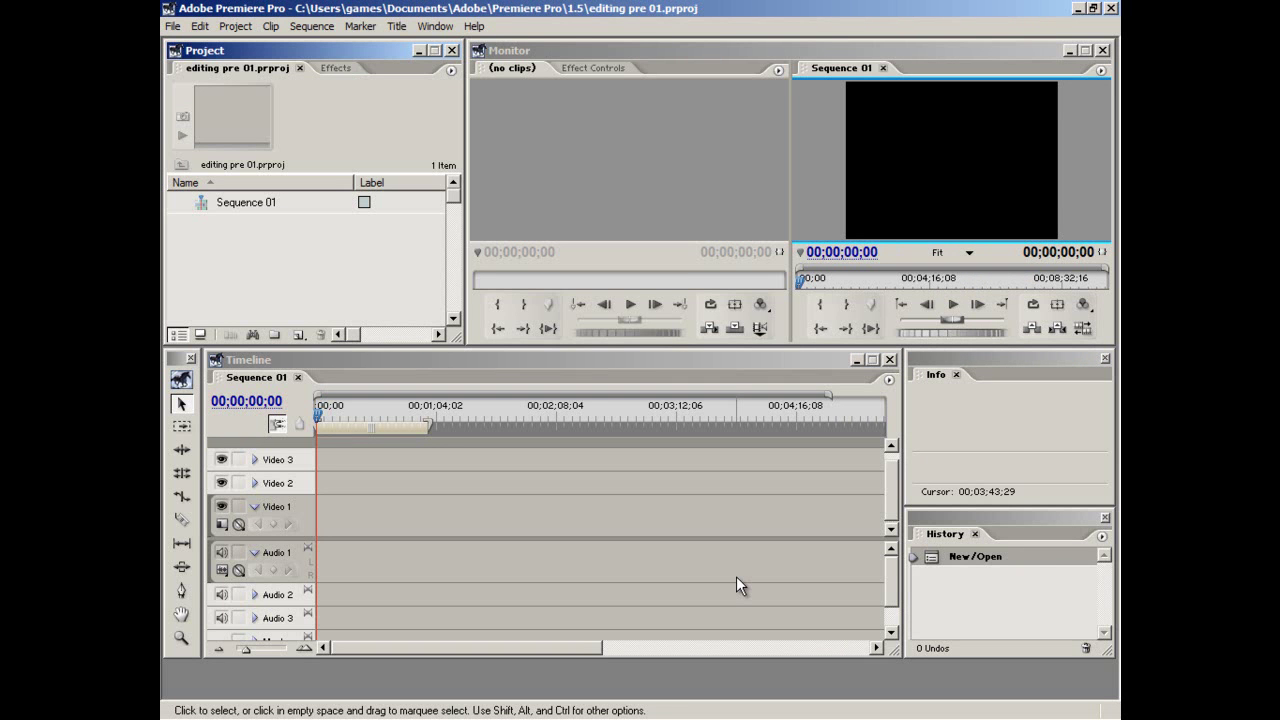
# Step: Extend the work area to about 00;02;08;04 and shift the Timeline, Tools, History and Info panels lower
pyautogui.moveTo(428, 422); pyautogui.dragTo(610, 424)
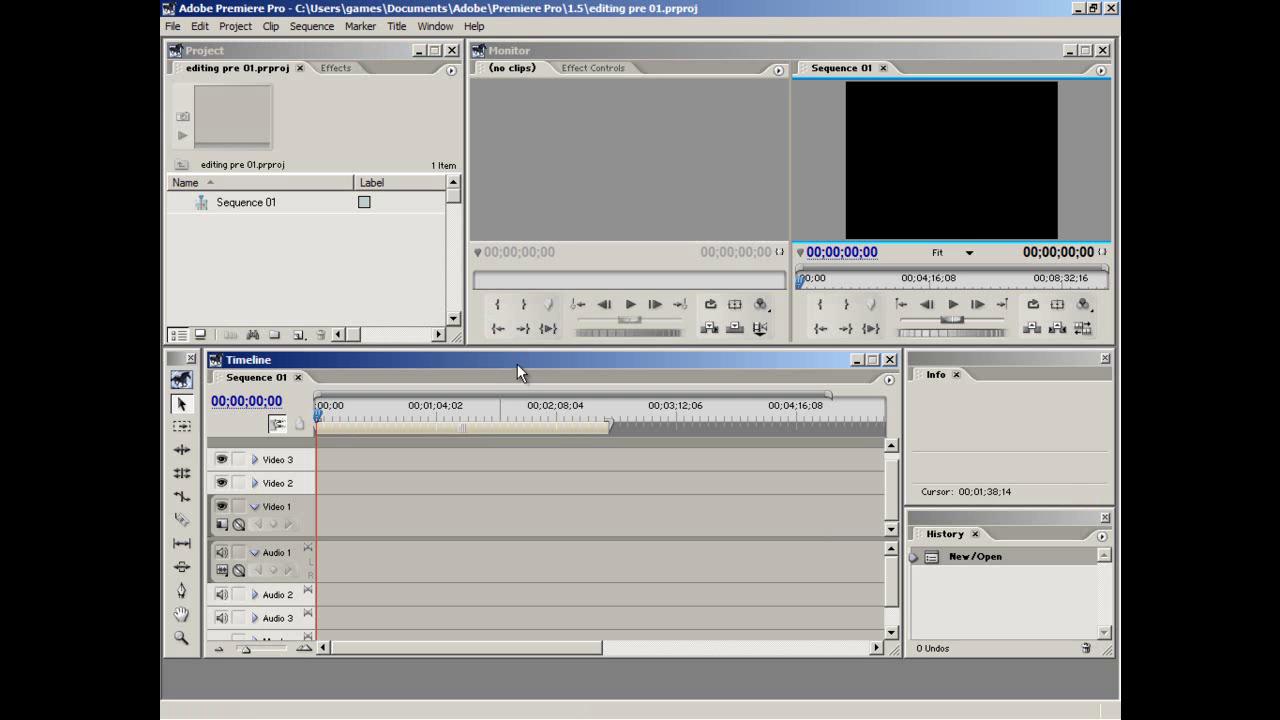
pyautogui.moveTo(519, 356); pyautogui.dragTo(517, 397)
pyautogui.moveTo(179, 354); pyautogui.dragTo(186, 395)
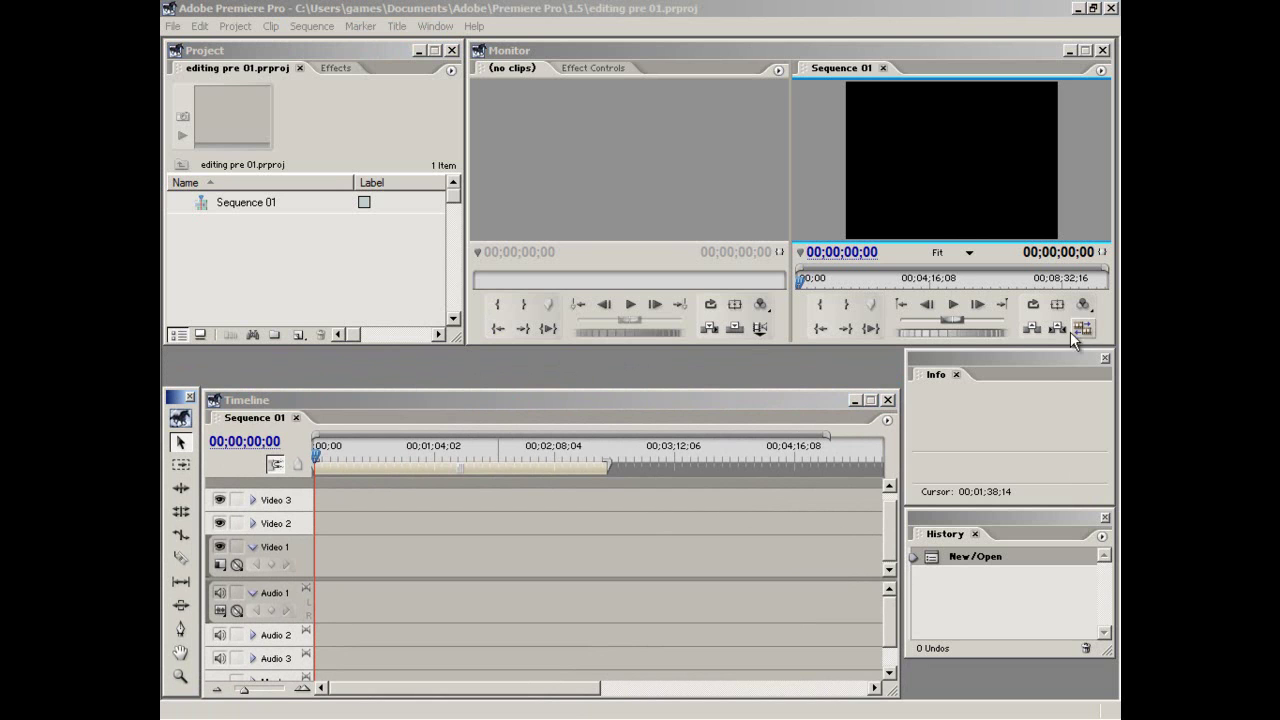
pyautogui.moveTo(1046, 518); pyautogui.dragTo(1046, 557)
pyautogui.moveTo(1024, 356); pyautogui.dragTo(1024, 391)
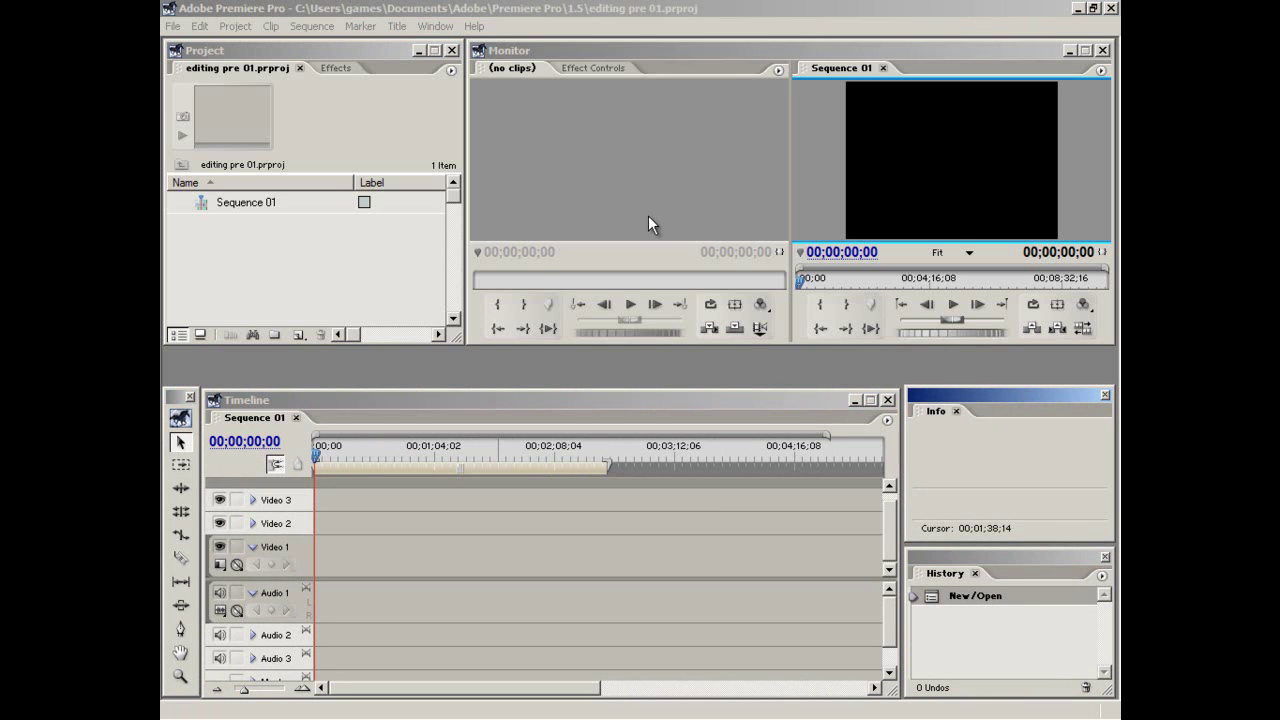
pyautogui.click(436, 26)
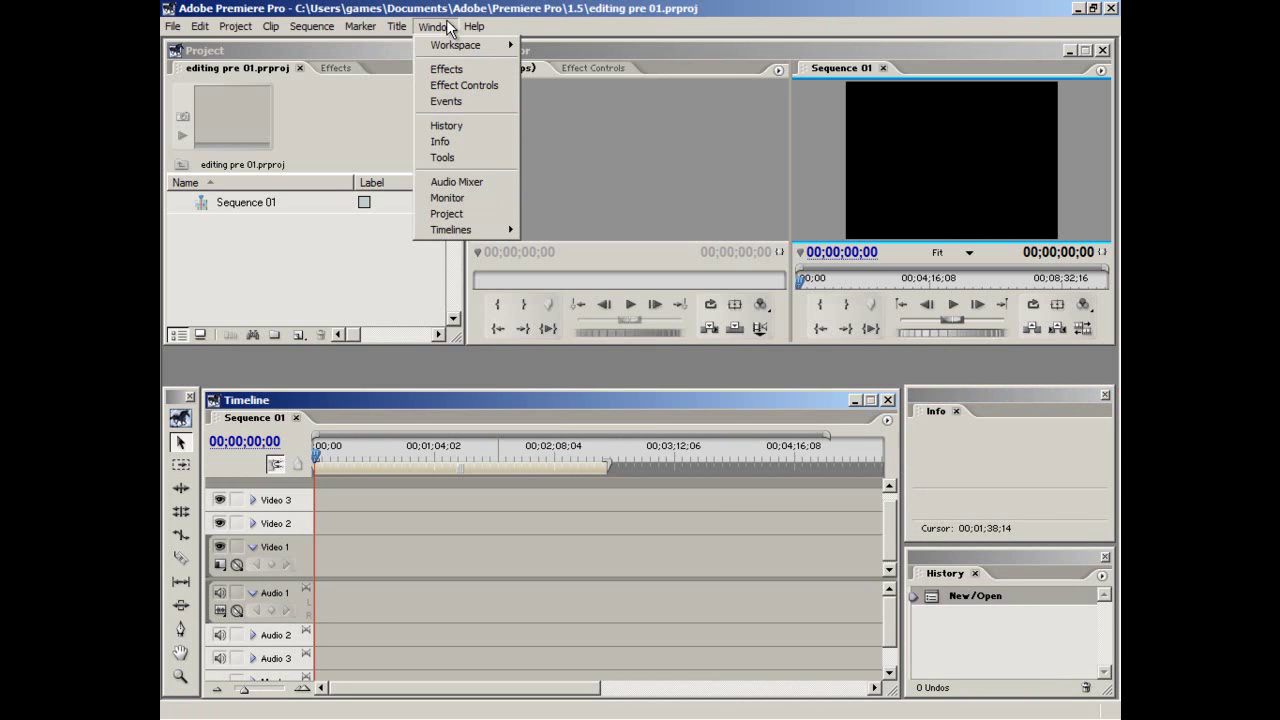
pyautogui.click(486, 126)
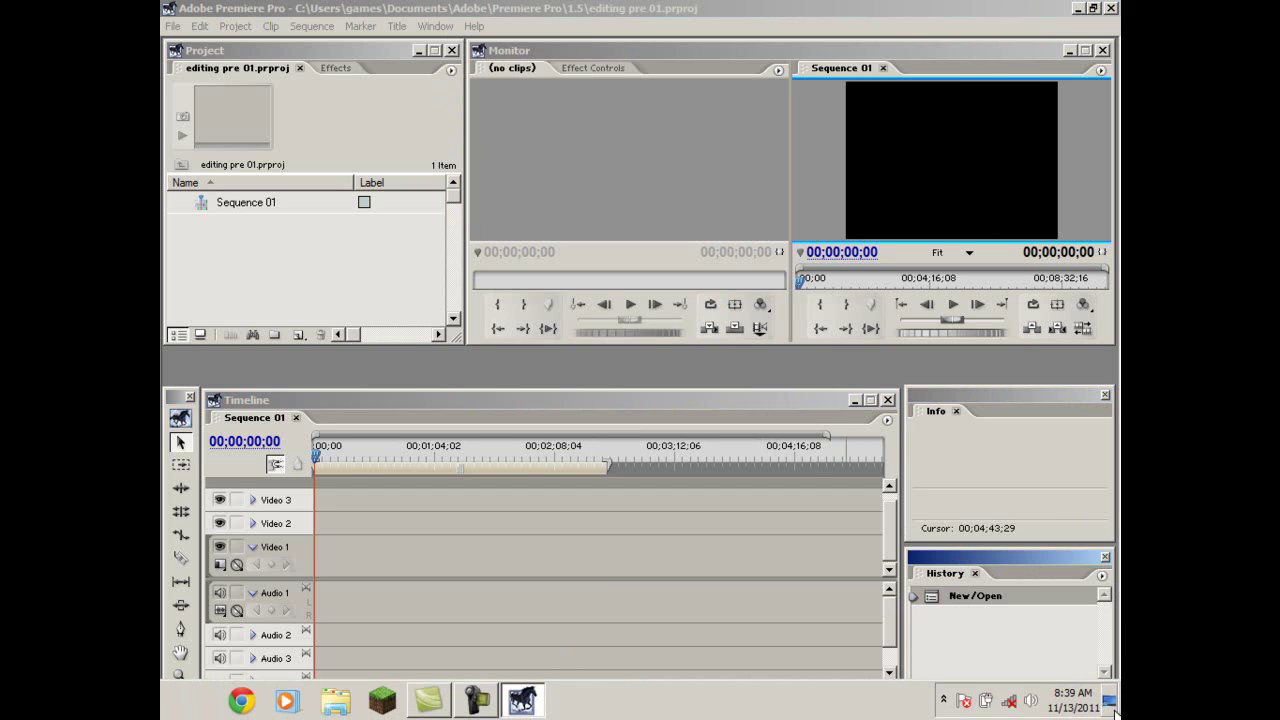
# Step: Minimise Premiere, drop the VIDEO folder in the Recycle Bin, then drag it back to the desktop
pyautogui.click(1114, 712)
pyautogui.moveTo(218, 262); pyautogui.dragTo(199, 48)
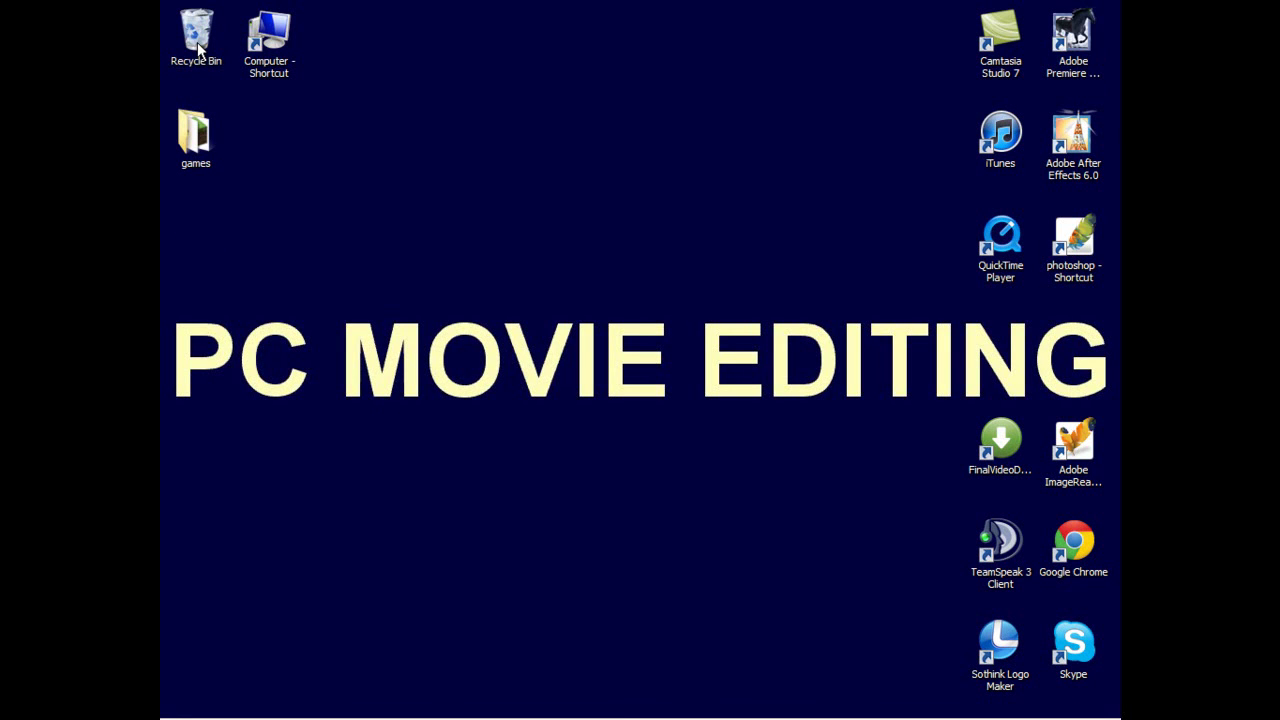
pyautogui.click(197, 42)
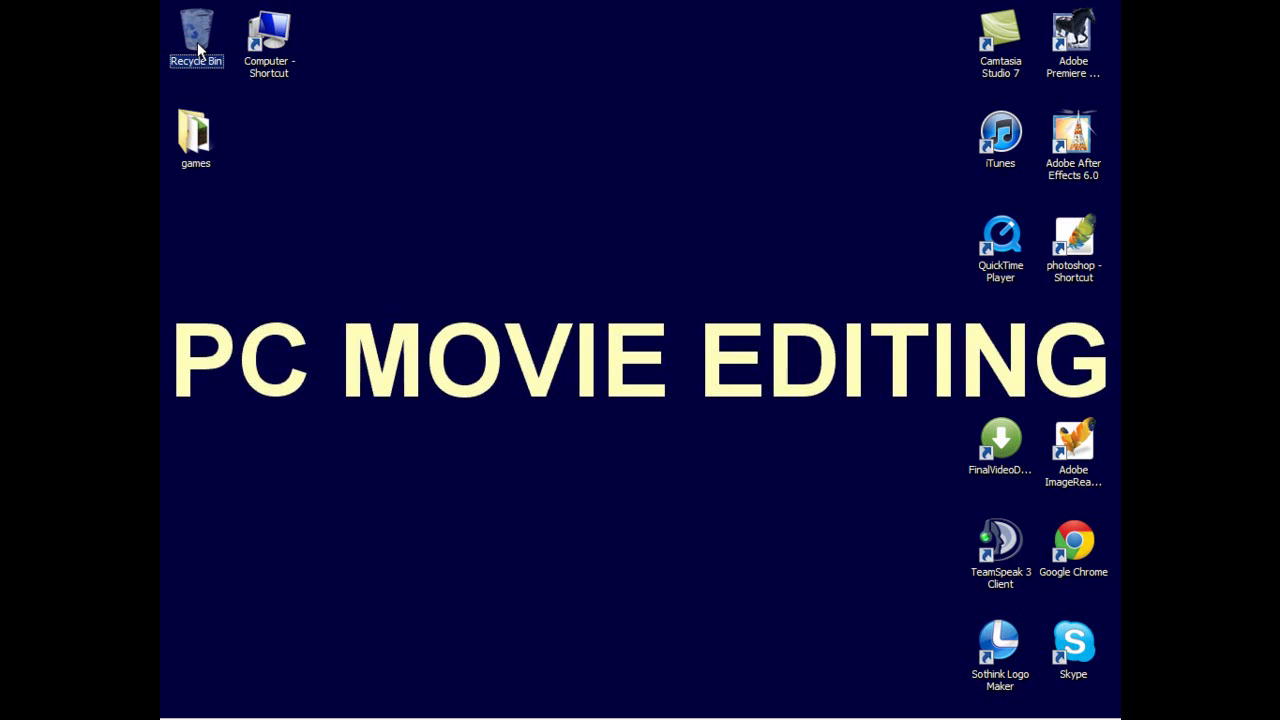
pyautogui.doubleClick(197, 42)
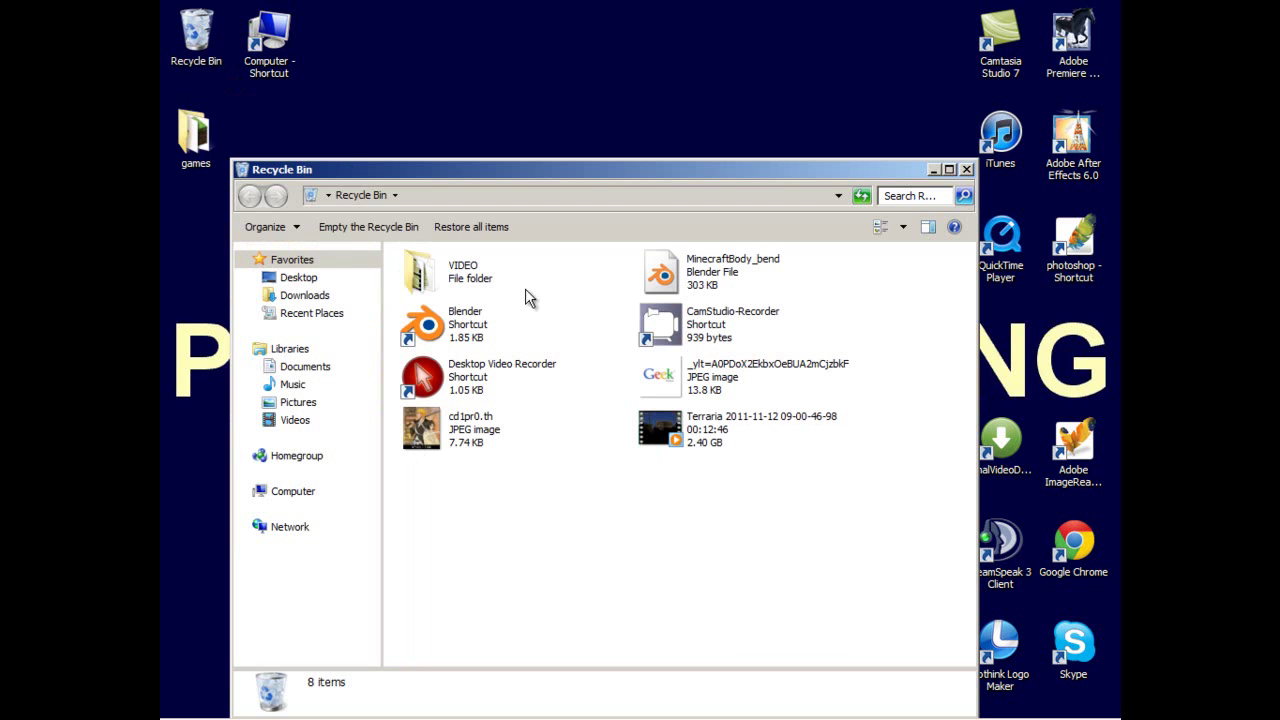
pyautogui.click(430, 282)
pyautogui.moveTo(430, 282); pyautogui.dragTo(187, 247)
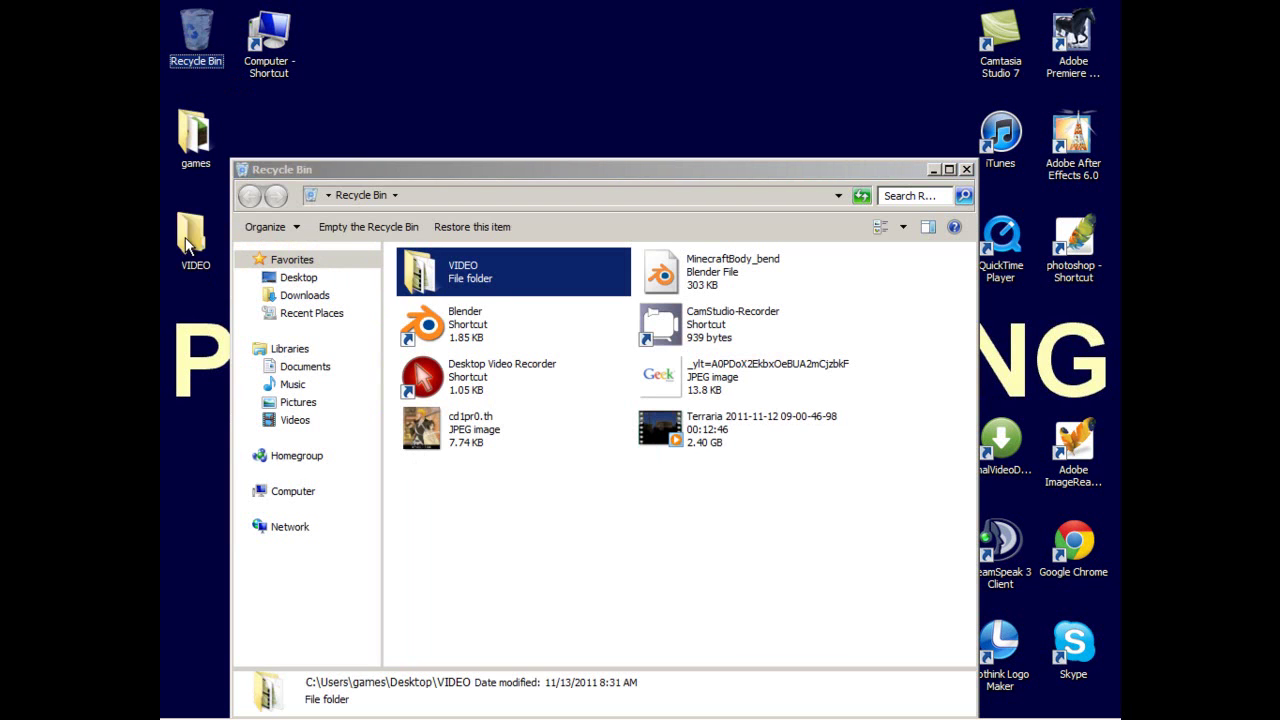
pyautogui.click(968, 171)
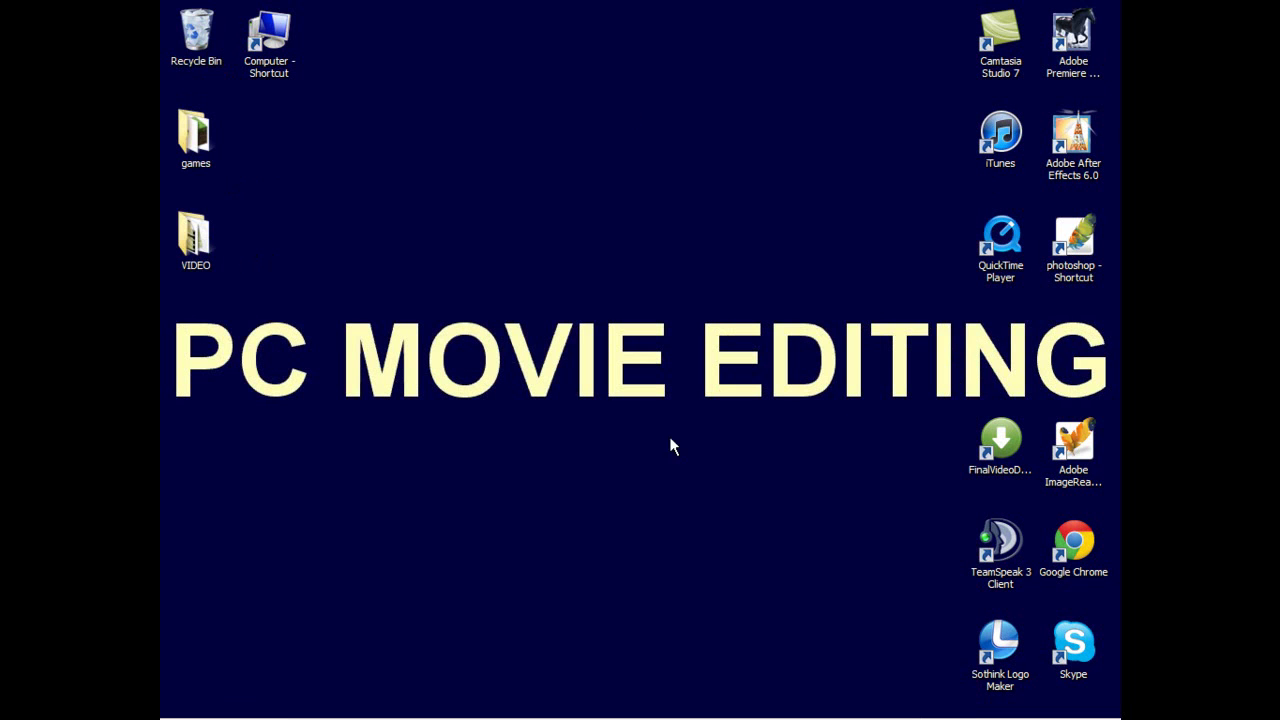
# Step: Restore Premiere and save the current layout as workspace 'editing pre workspace'
pyautogui.moveTo(566, 712)
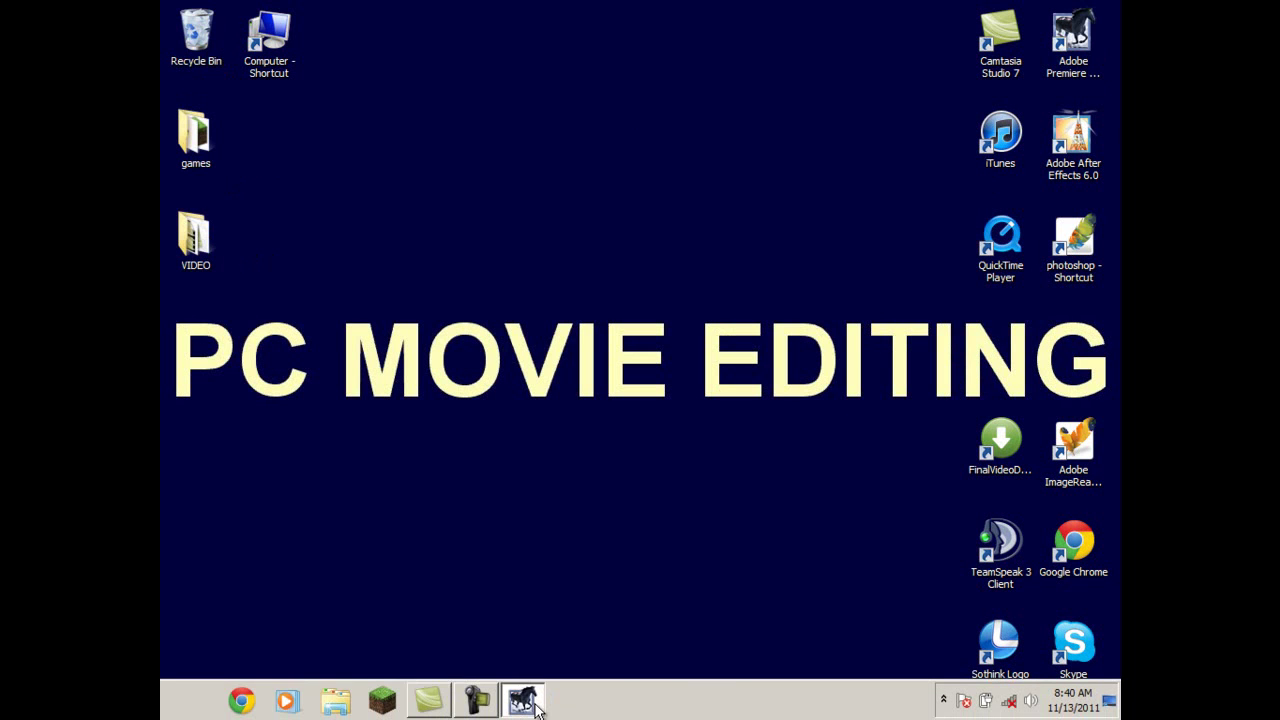
pyautogui.click(522, 701)
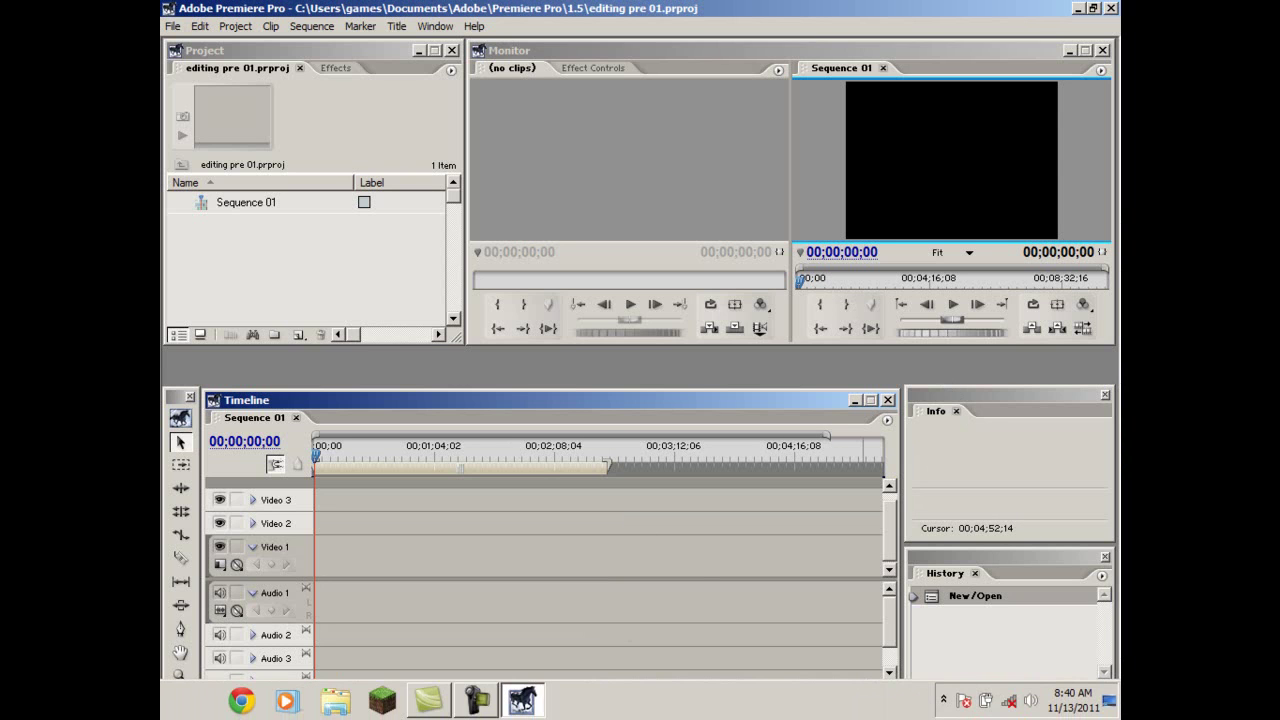
pyautogui.click(435, 26)
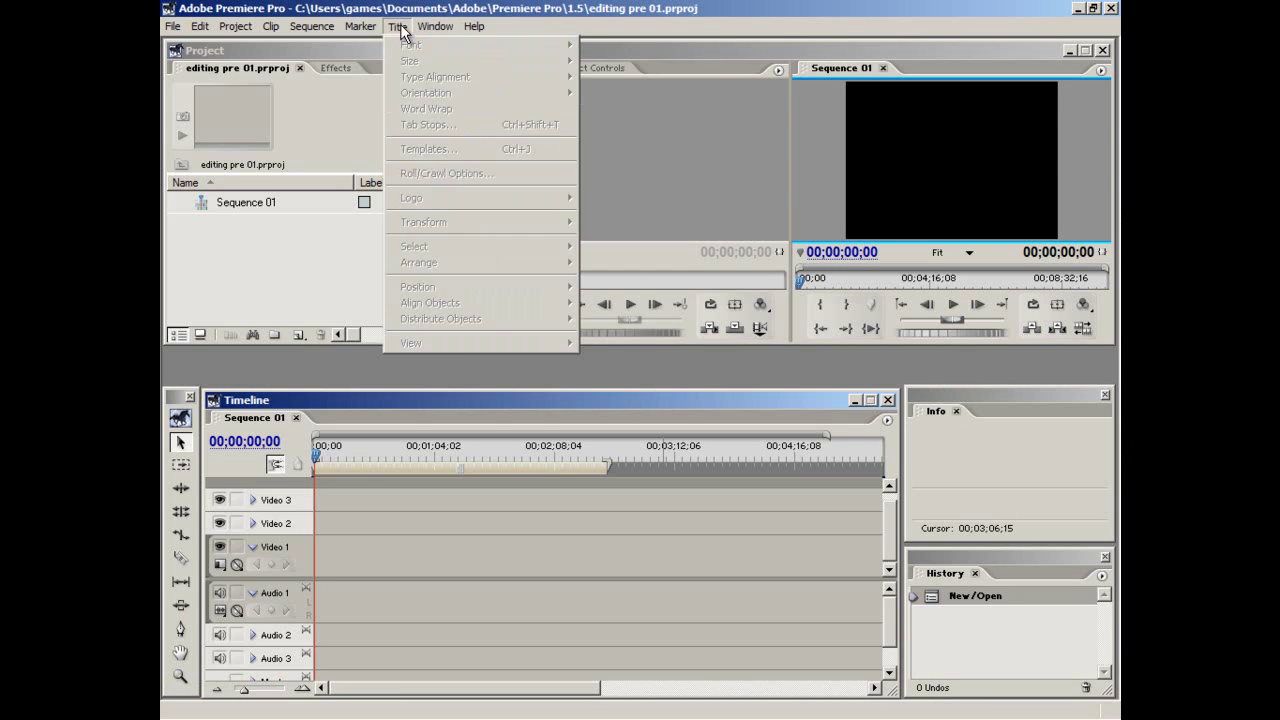
pyautogui.moveTo(380, 30)
pyautogui.moveTo(447, 30)
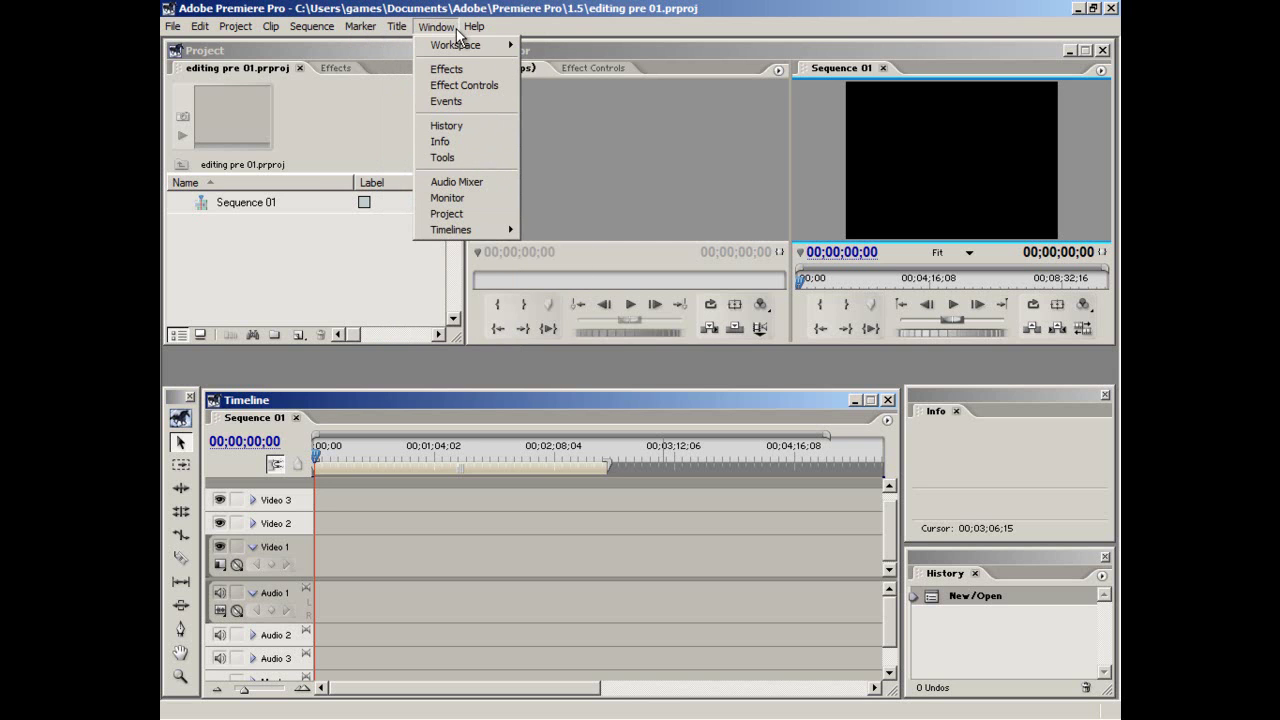
pyautogui.moveTo(494, 44)
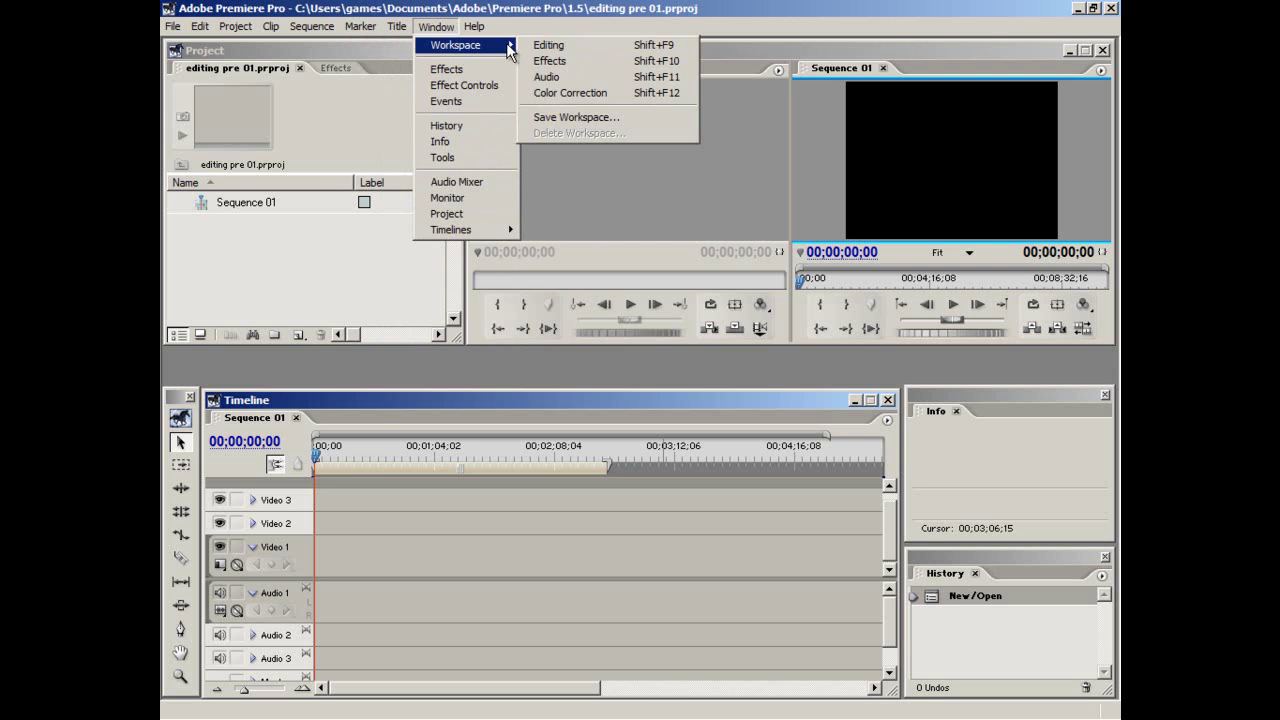
pyautogui.click(543, 118)
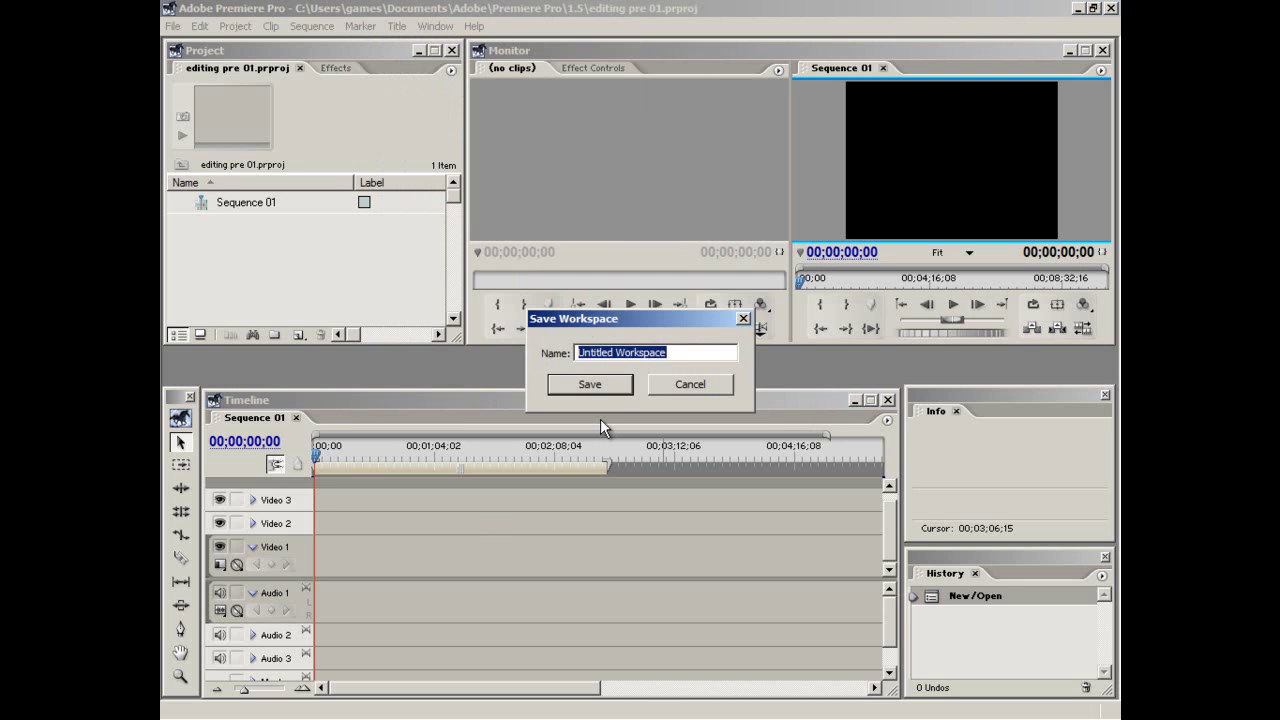
pyautogui.press('BackSpace')
pyautogui.write('editing pre ')
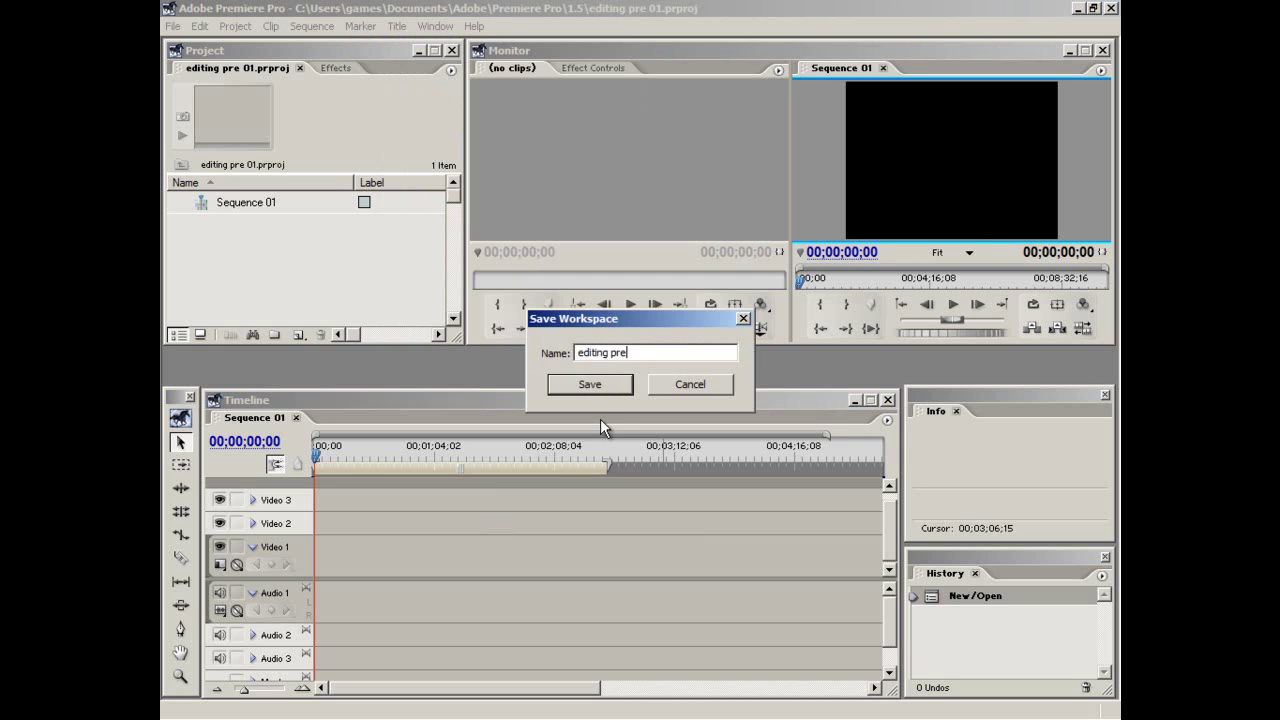
pyautogui.write('workspace')
pyautogui.click(591, 383)
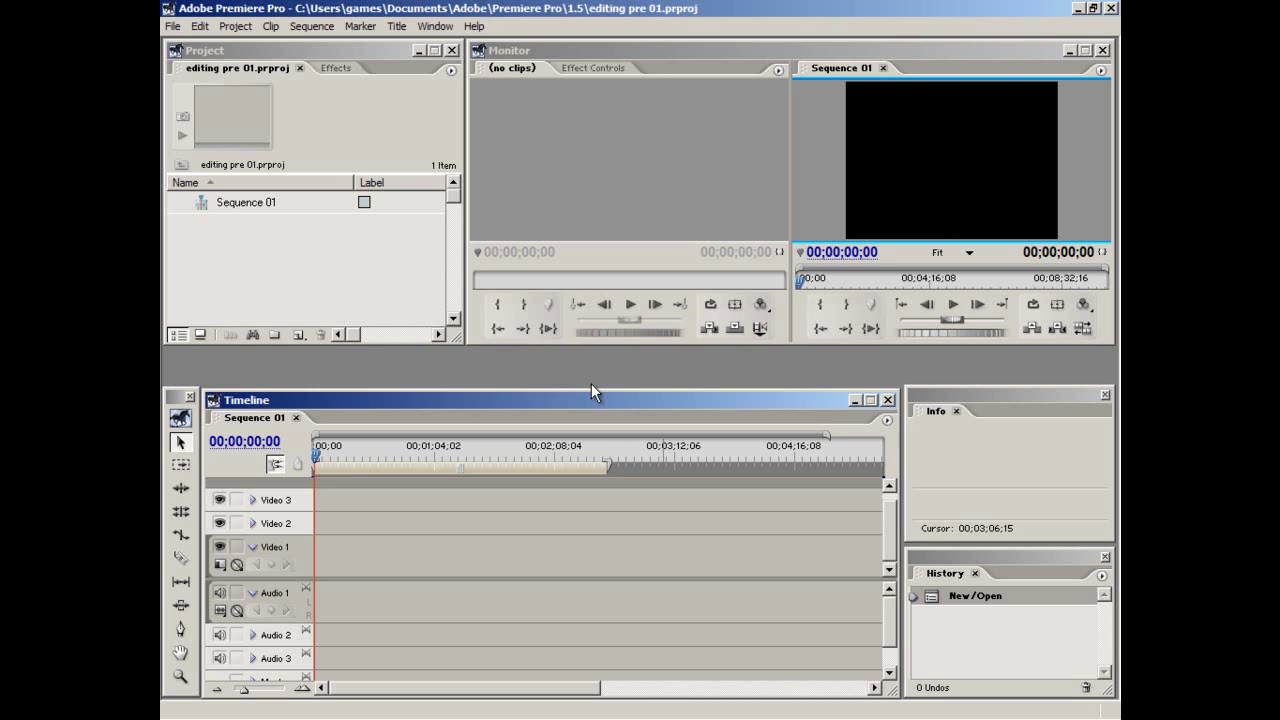
# Step: Apply the 'editing pre workspace' workspace
pyautogui.click(400, 31)
pyautogui.moveTo(468, 45)
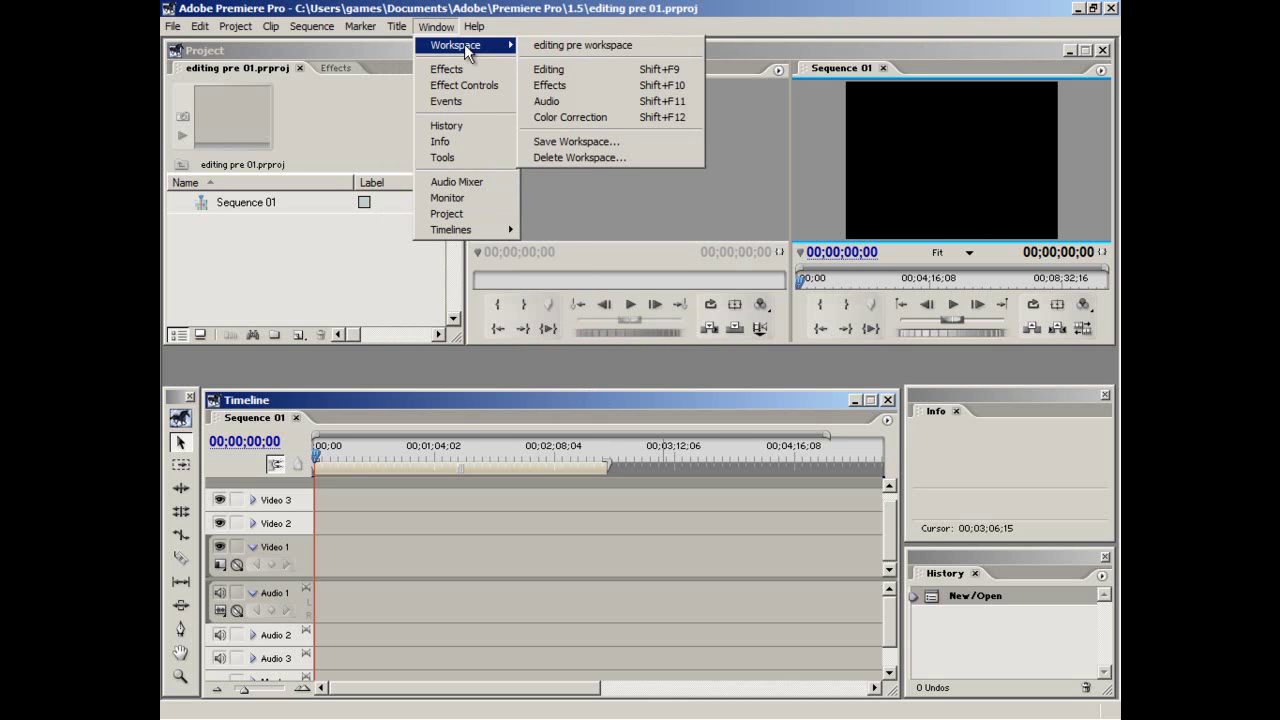
pyautogui.click(542, 46)
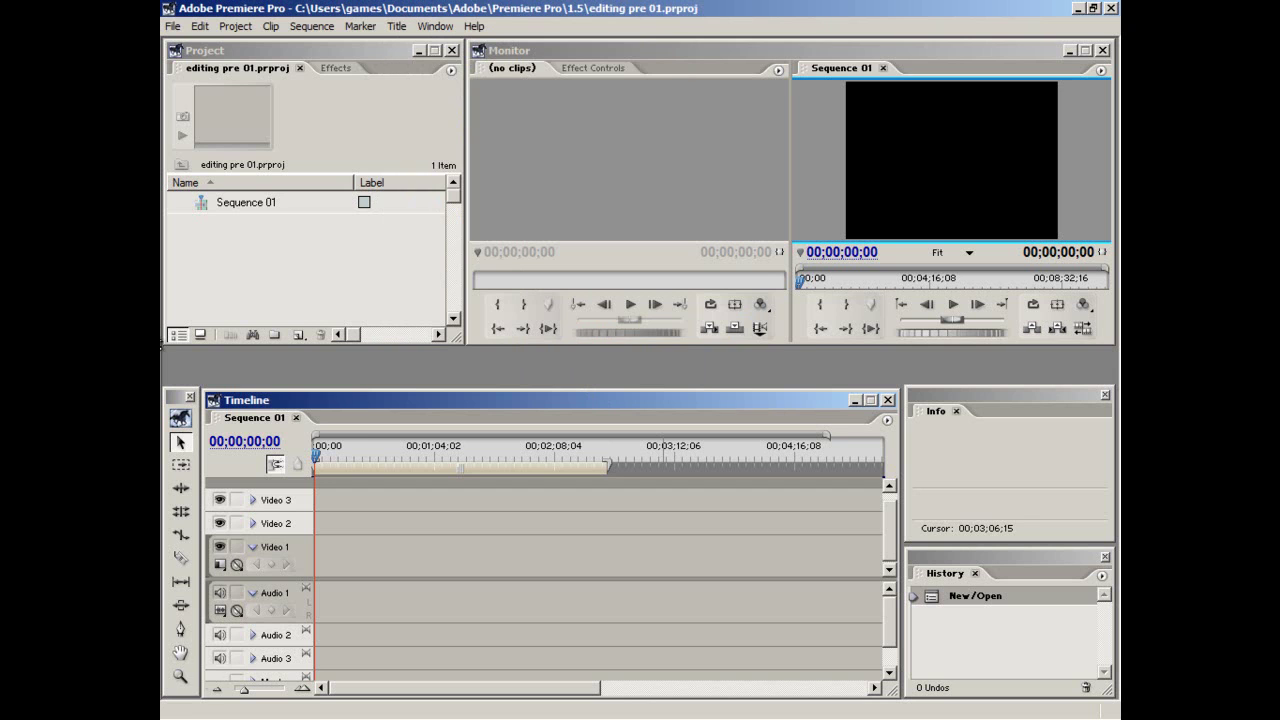
pyautogui.click(172, 28)
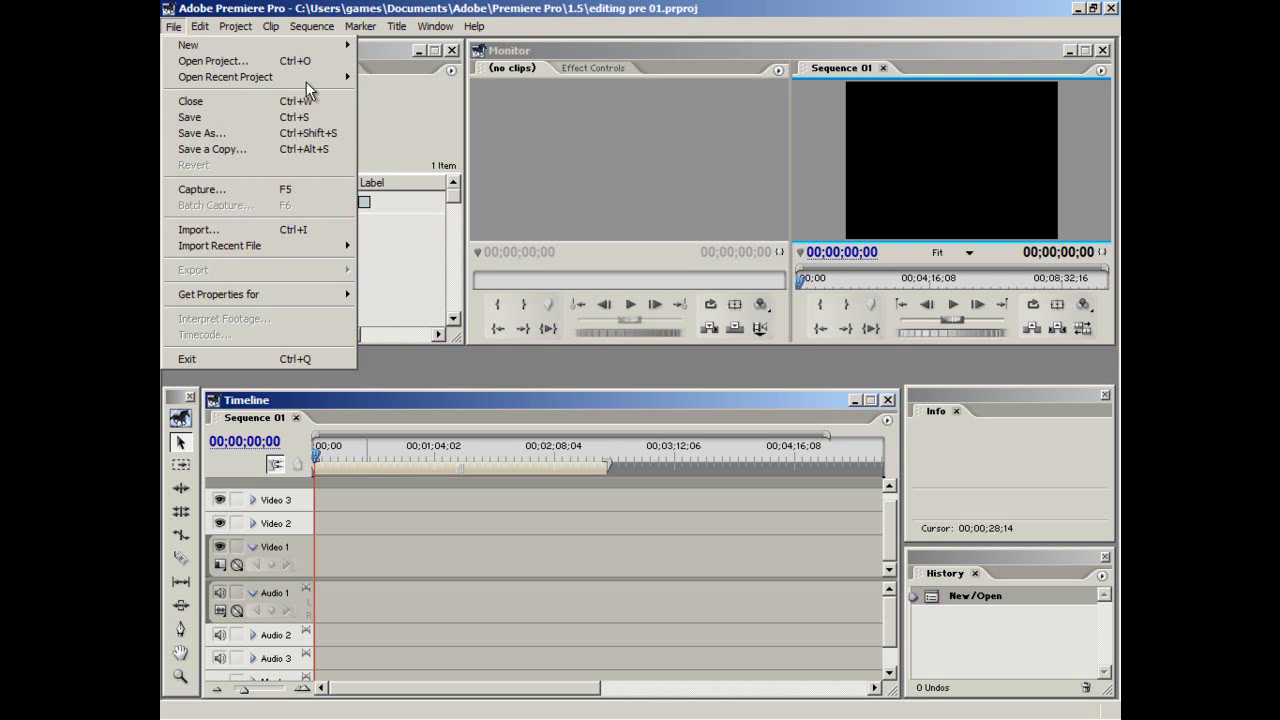
# Step: Close the Import dialog and reopen it through File > Import
pyautogui.click(448, 362)
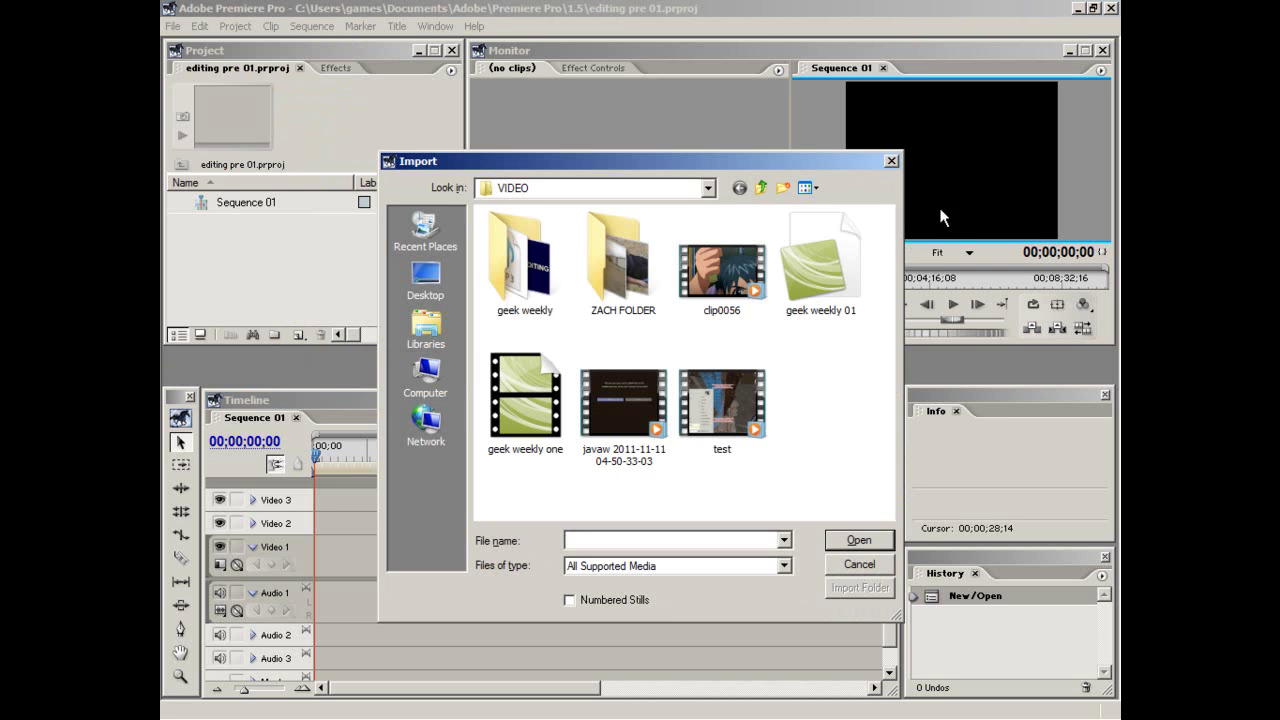
pyautogui.click(891, 161)
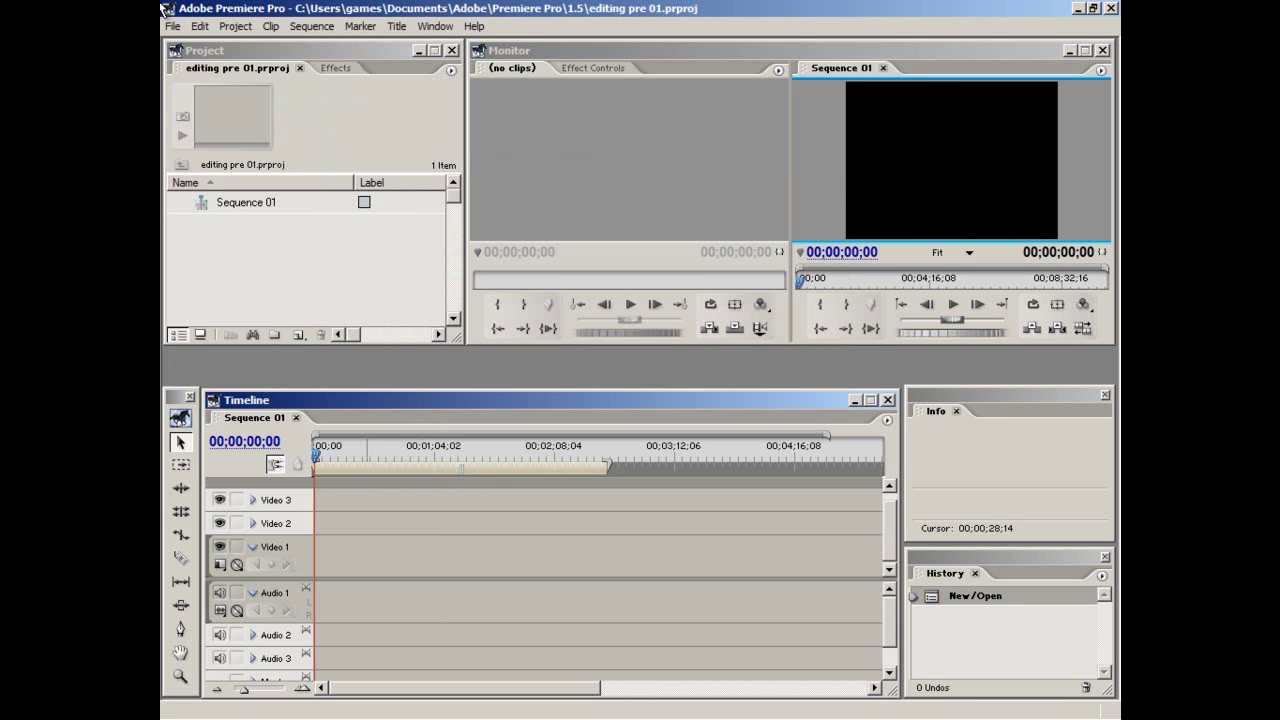
pyautogui.click(172, 26)
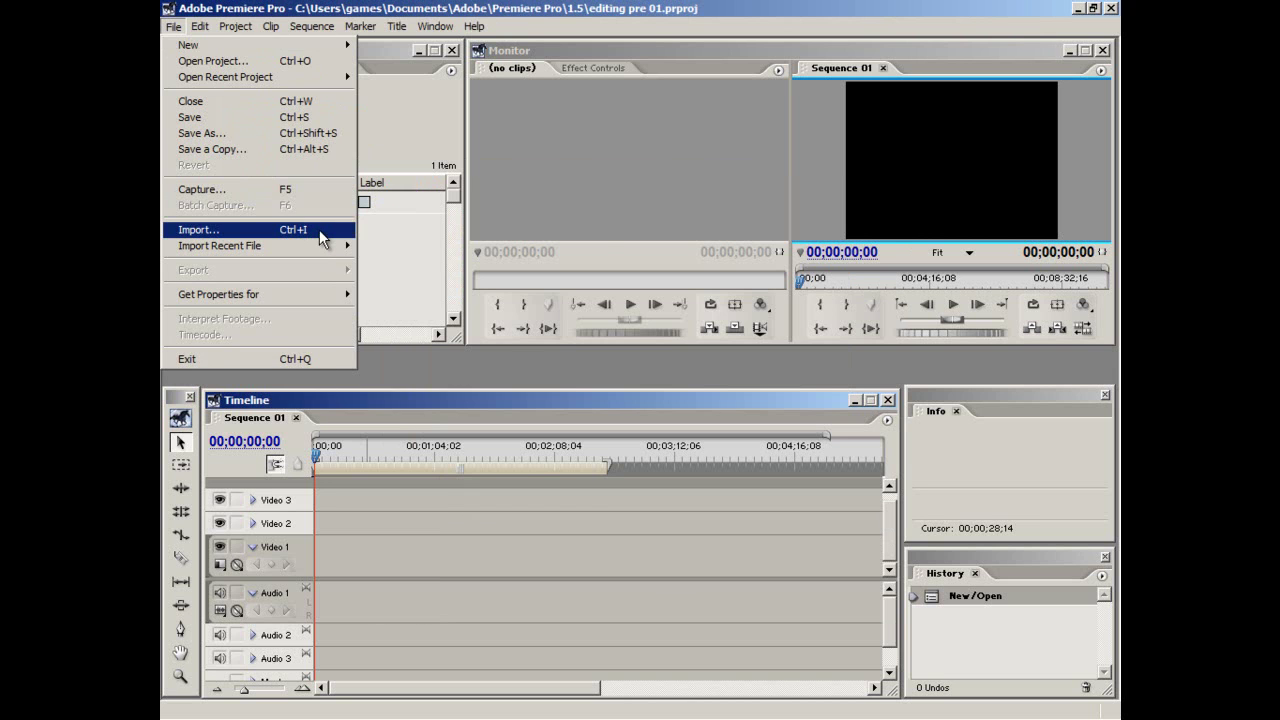
pyautogui.click(319, 231)
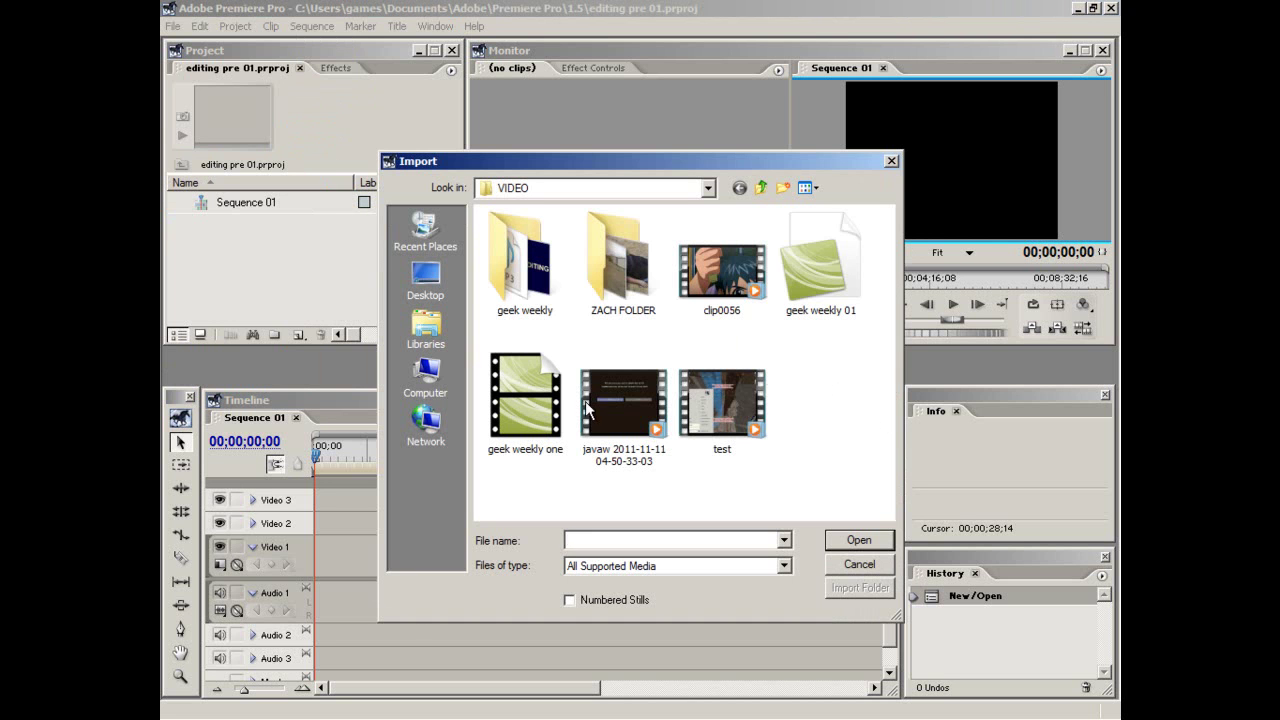
# Step: Browse Computer's drives into Video (F:) and its AE_CIB job folder
pyautogui.click(425, 280)
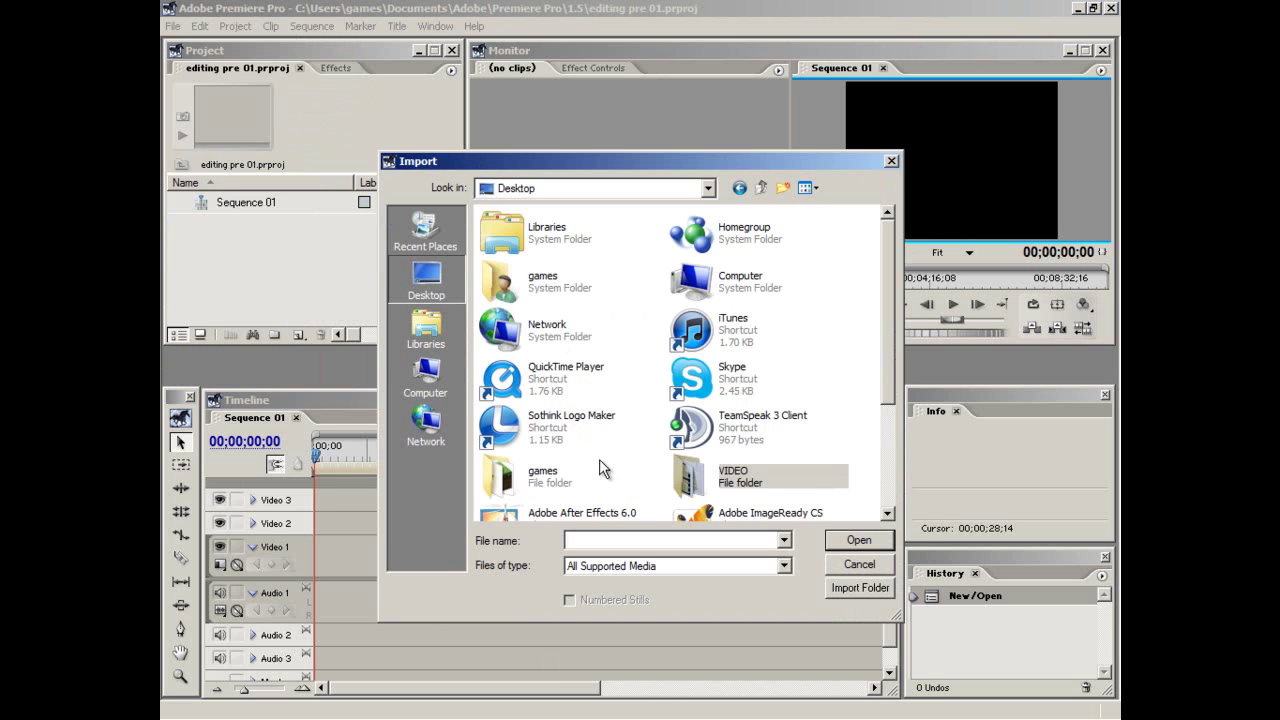
pyautogui.moveTo(889, 326); pyautogui.dragTo(891, 428)
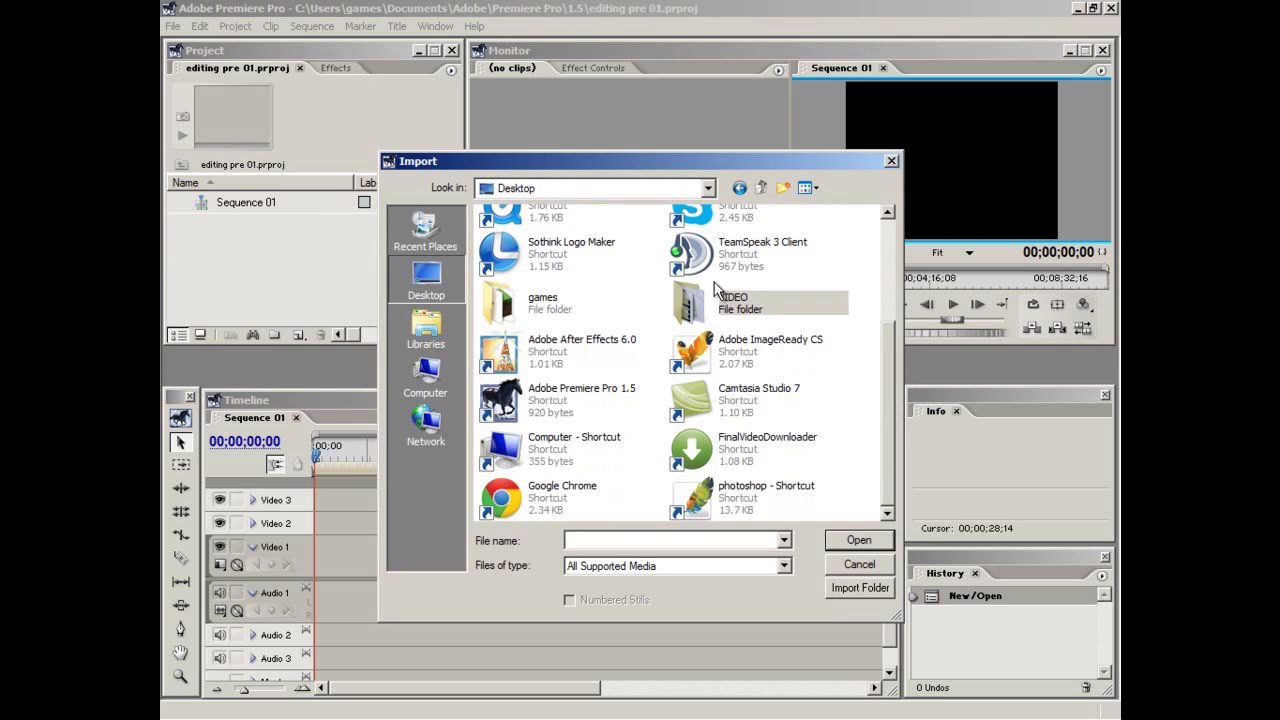
pyautogui.click(410, 387)
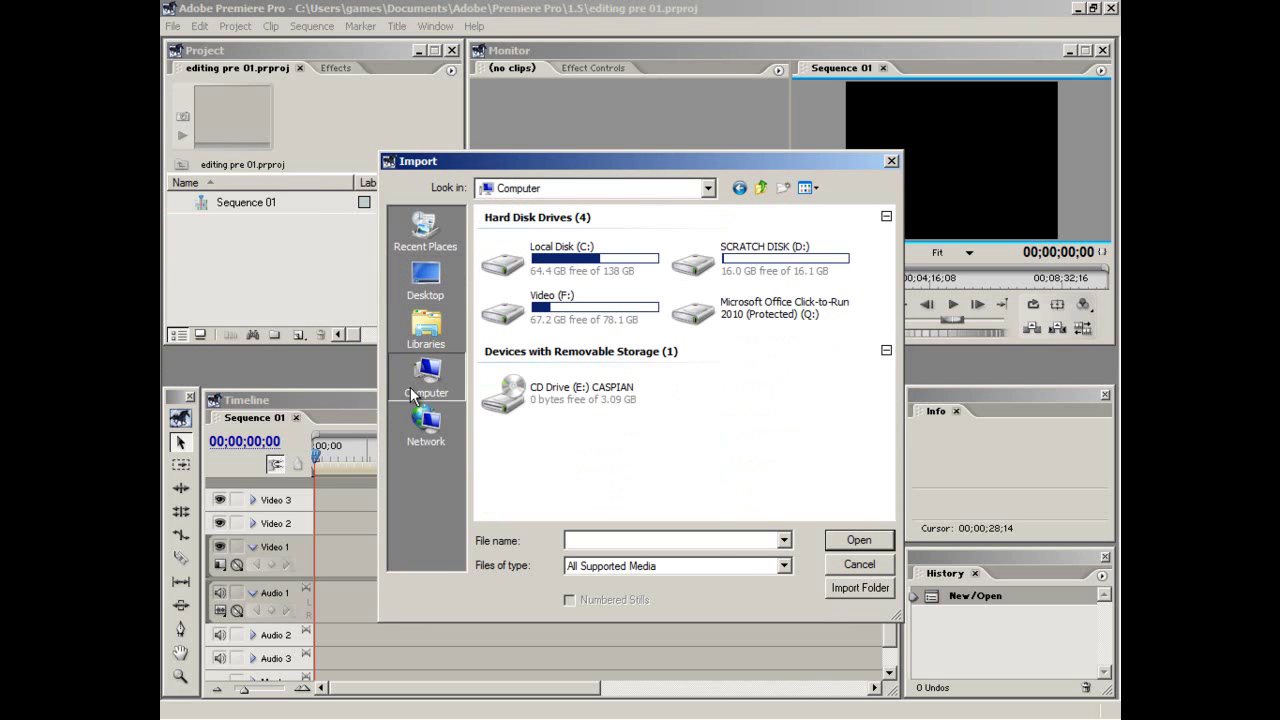
pyautogui.doubleClick(528, 306)
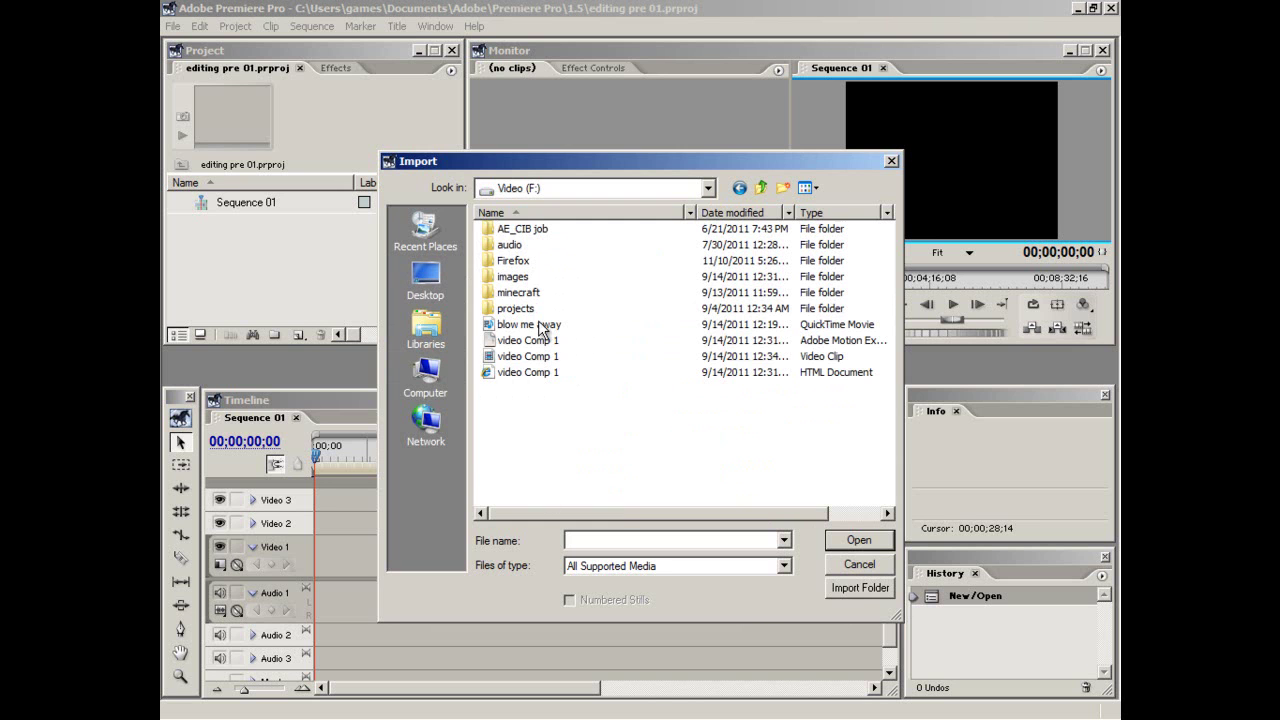
pyautogui.click(761, 186)
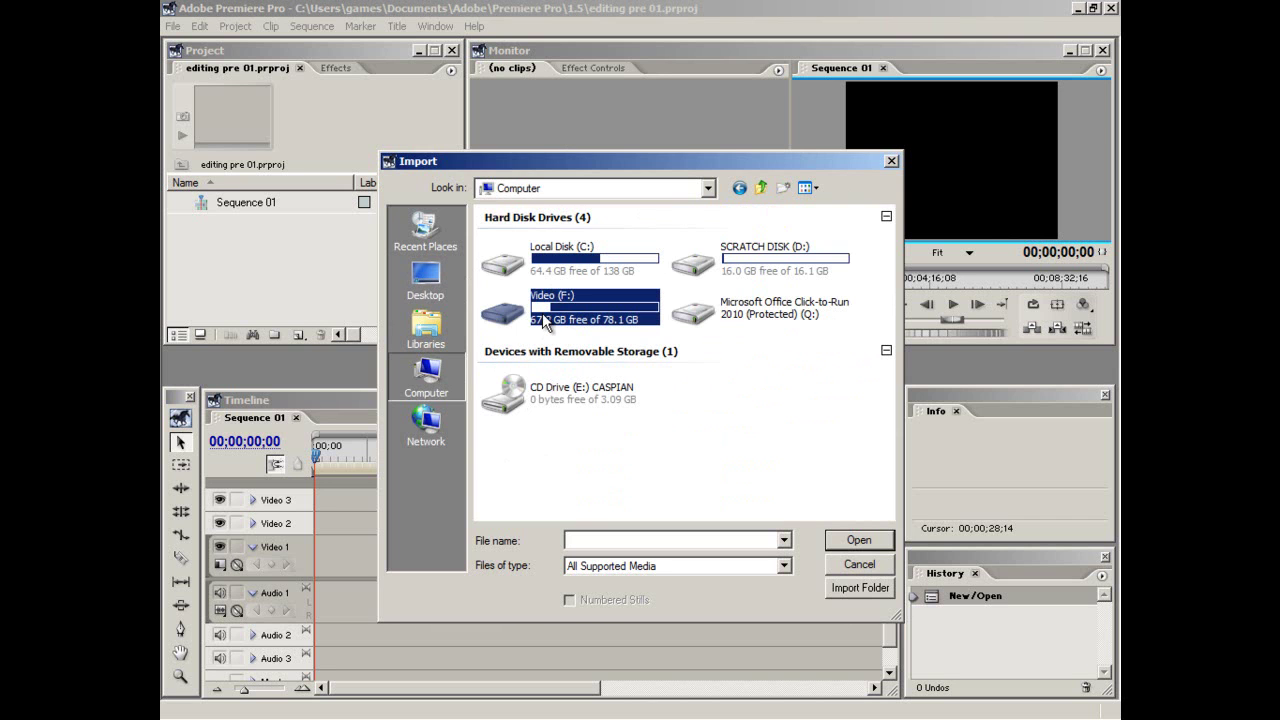
pyautogui.doubleClick(543, 318)
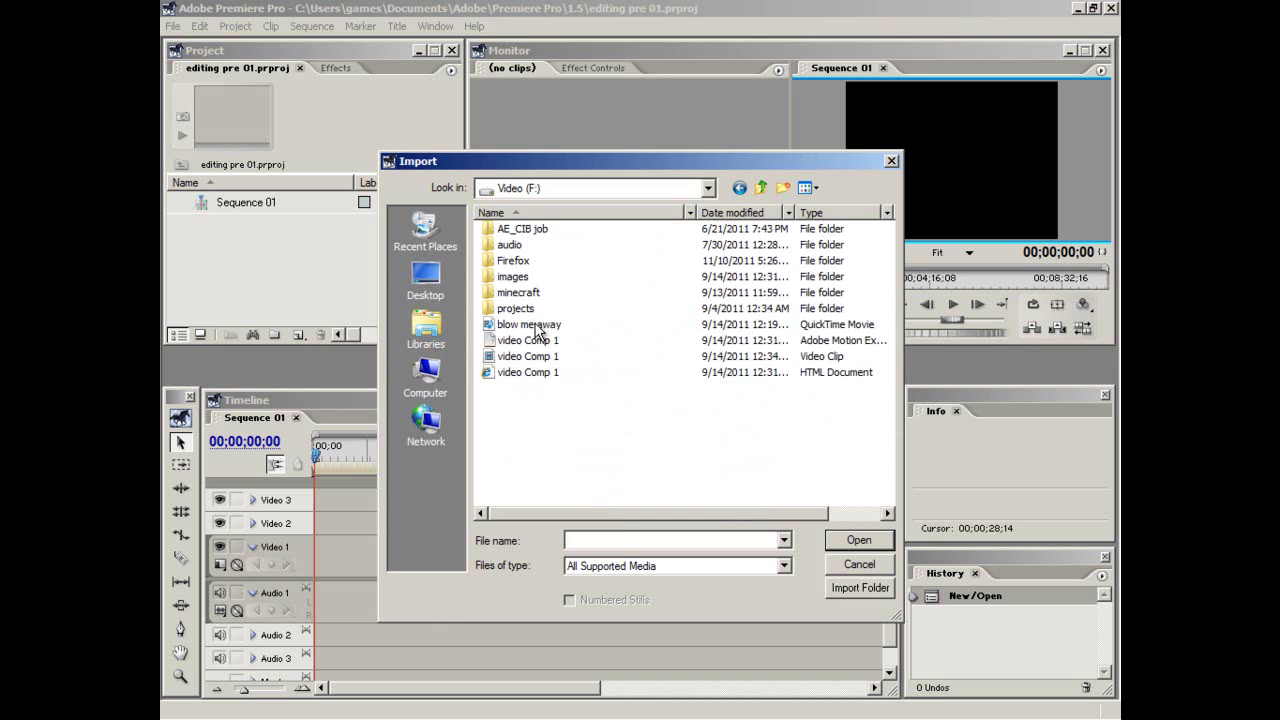
pyautogui.click(535, 325)
pyautogui.doubleClick(535, 228)
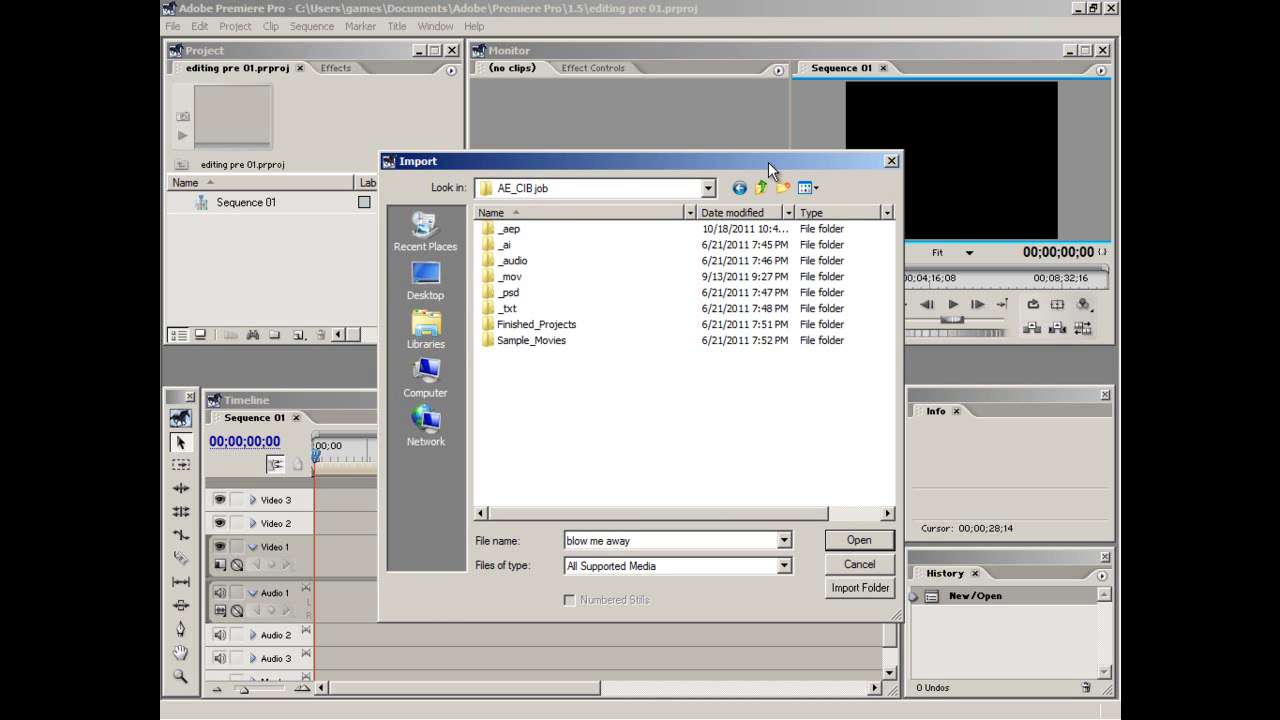
pyautogui.click(760, 189)
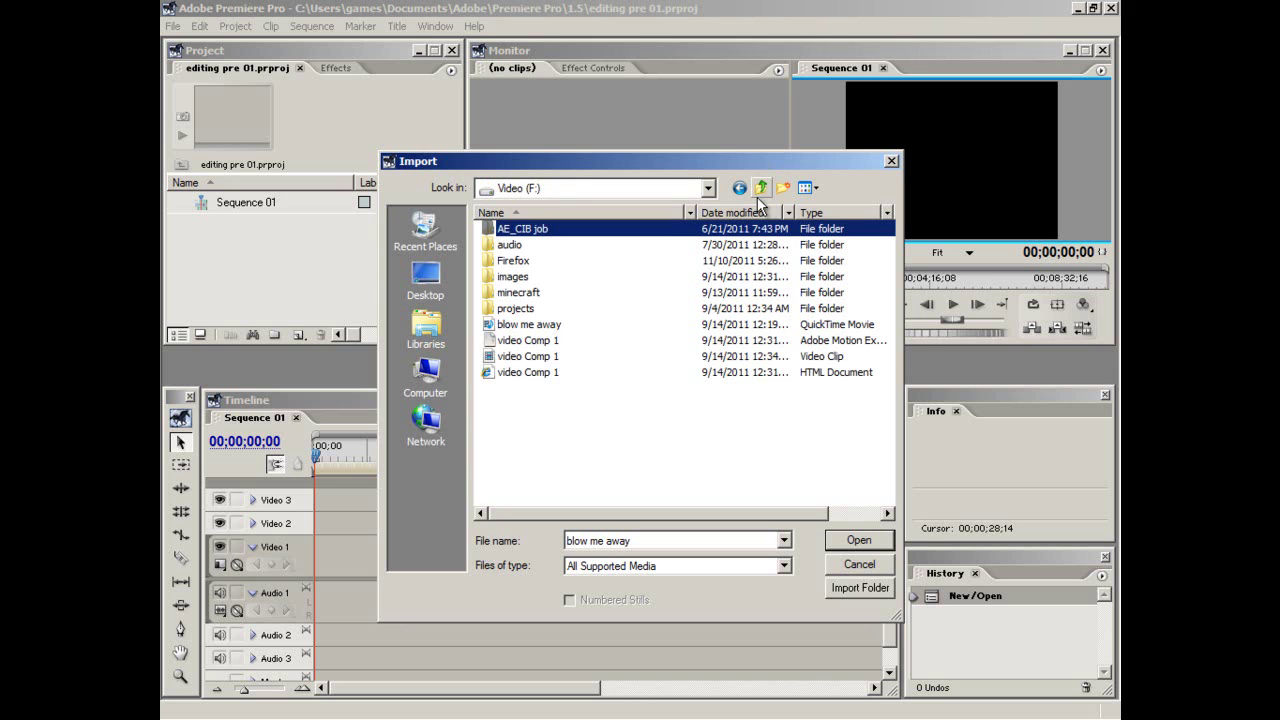
# Step: Look through the Firefox, projects and audio folders on Video (F:)
pyautogui.doubleClick(514, 262)
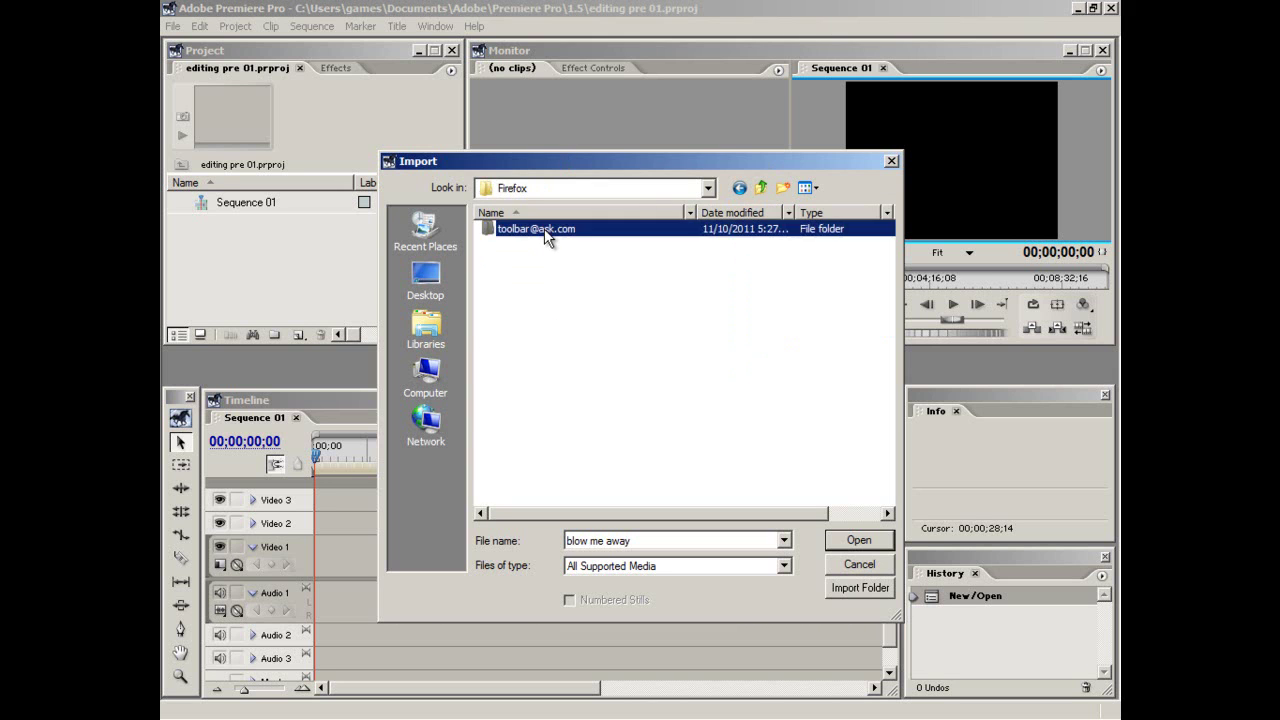
pyautogui.doubleClick(544, 228)
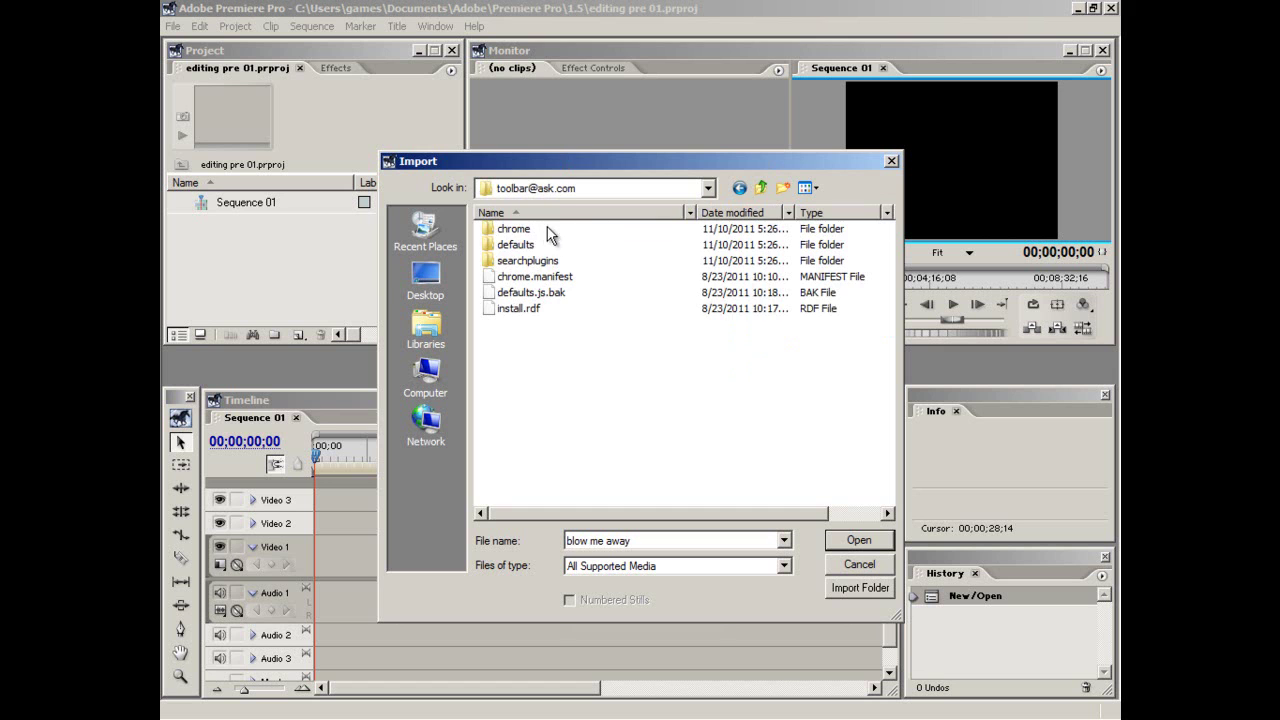
pyautogui.click(758, 189)
pyautogui.click(758, 189)
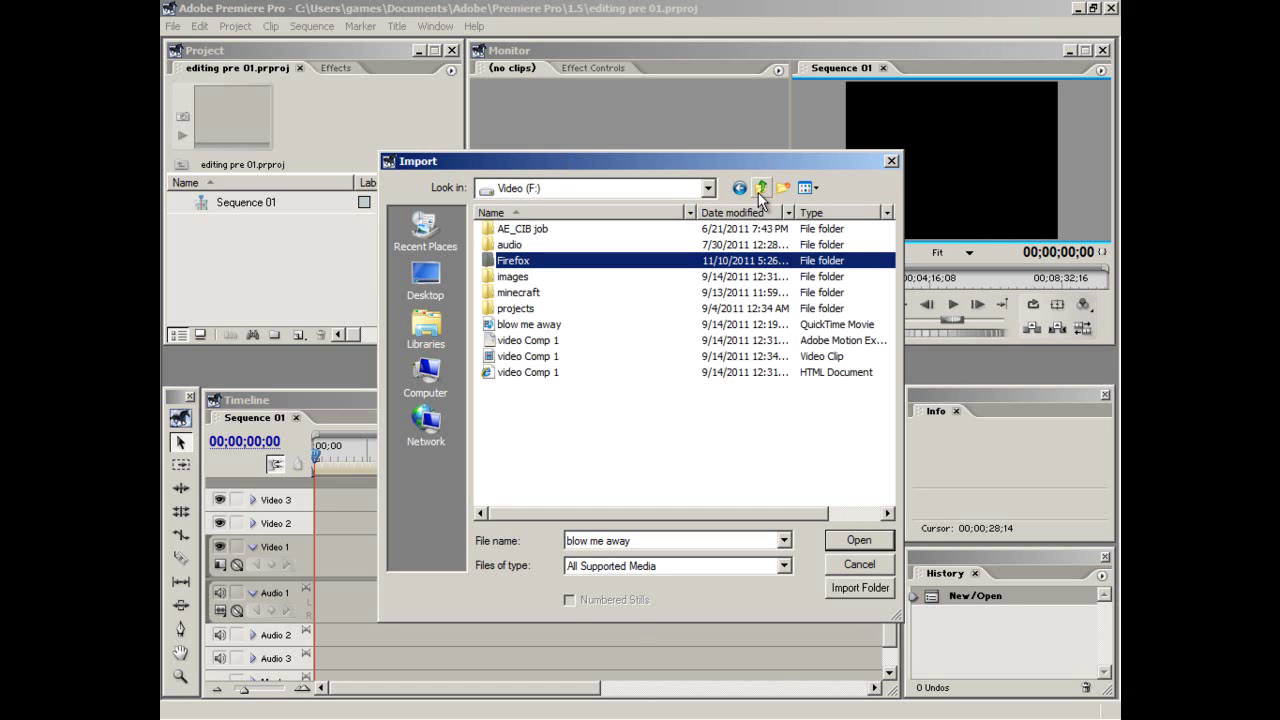
pyautogui.click(522, 293)
pyautogui.doubleClick(518, 307)
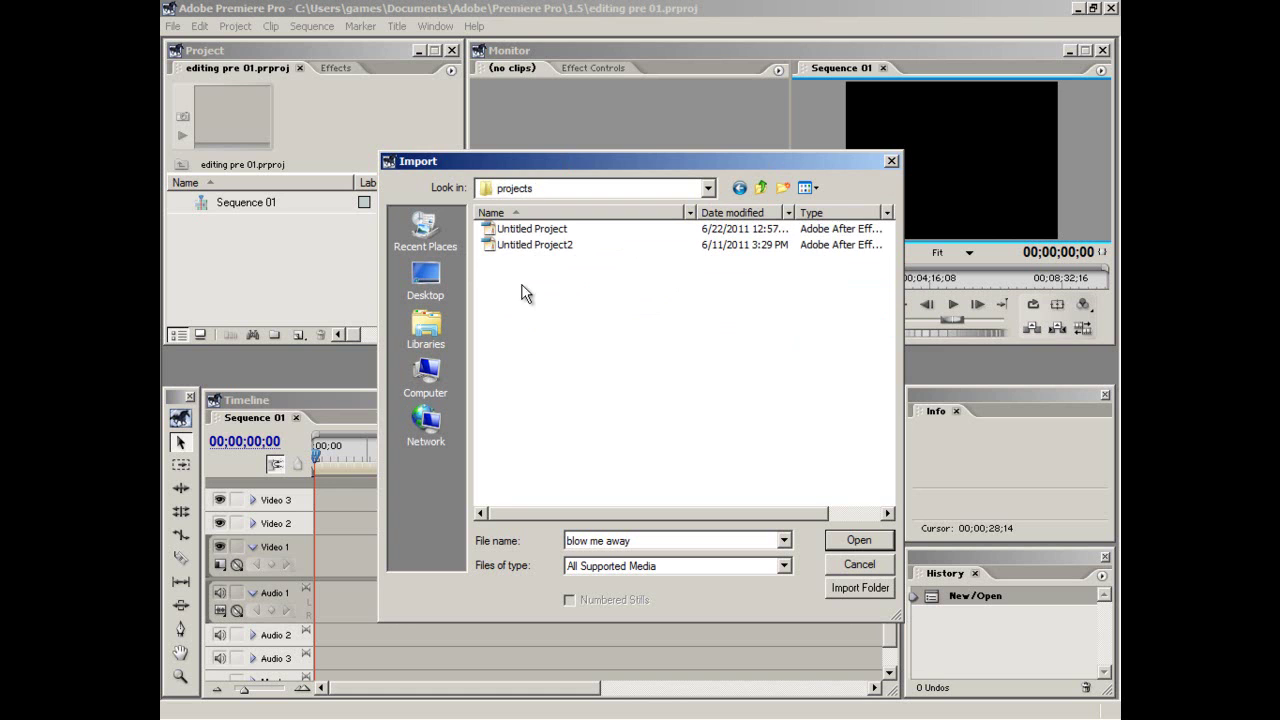
pyautogui.click(764, 185)
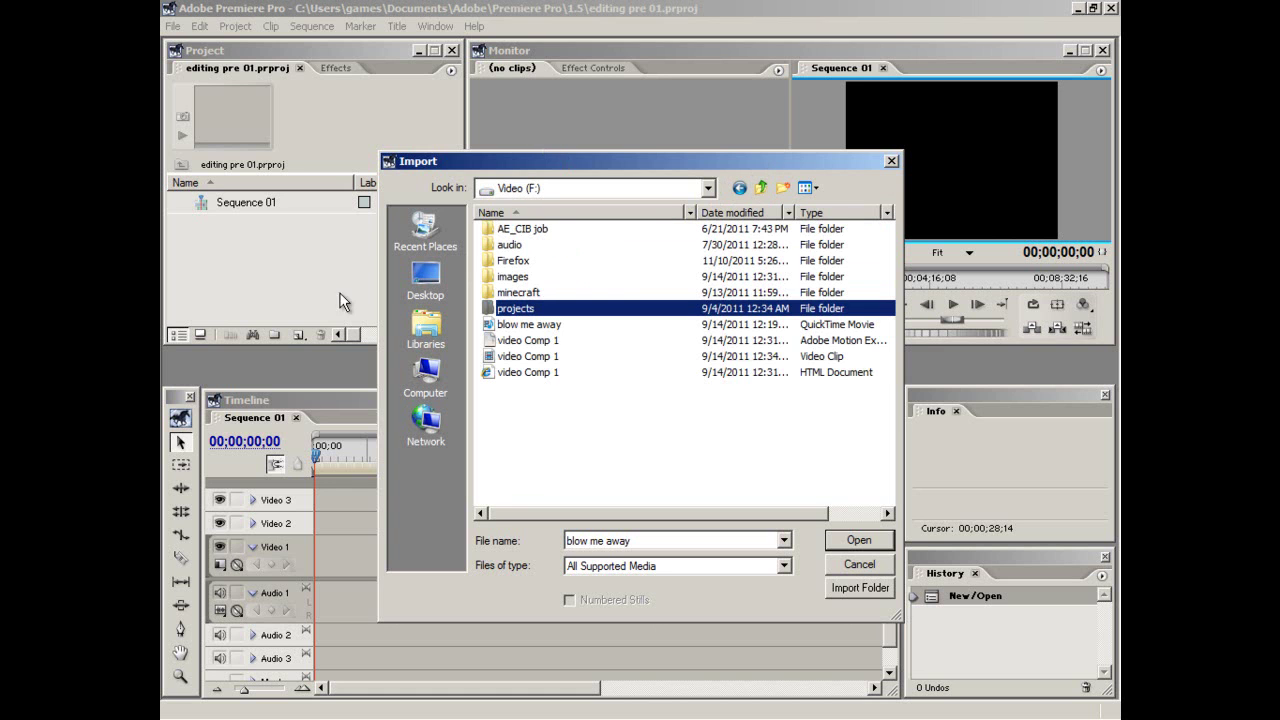
pyautogui.doubleClick(541, 244)
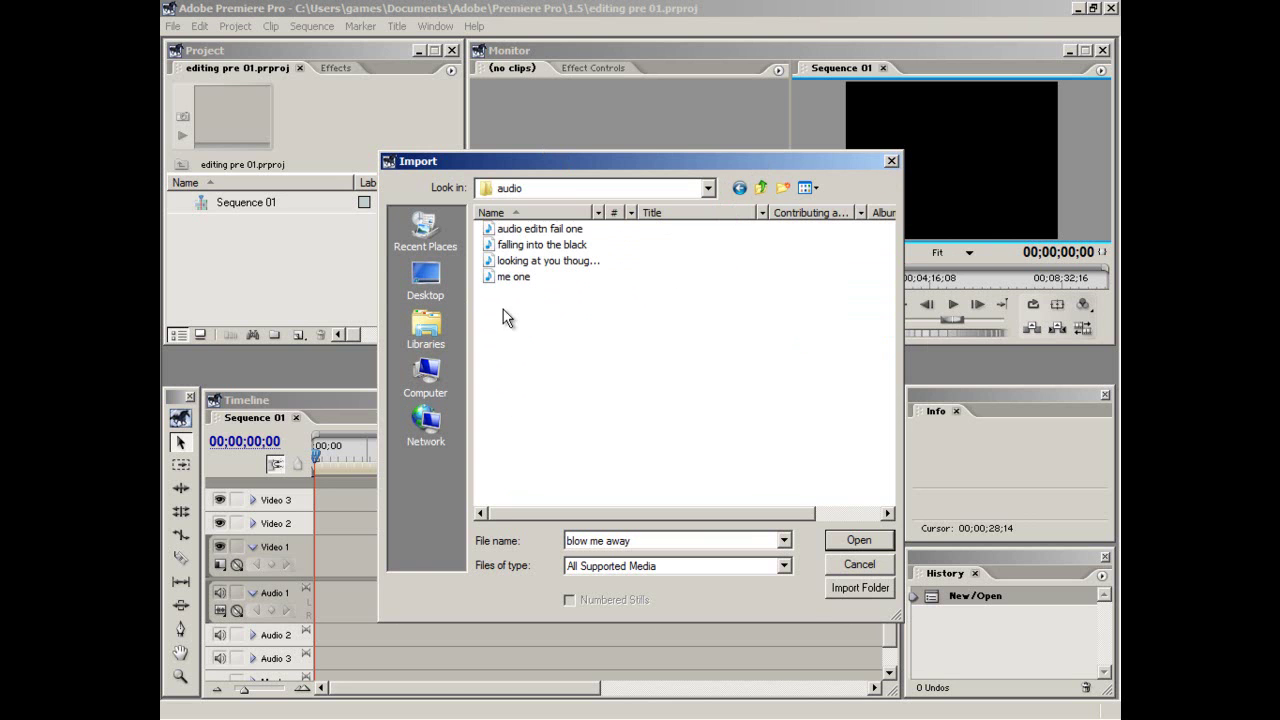
# Step: Keep All Supported Media as the file type and return to the Desktop
pyautogui.click(784, 566)
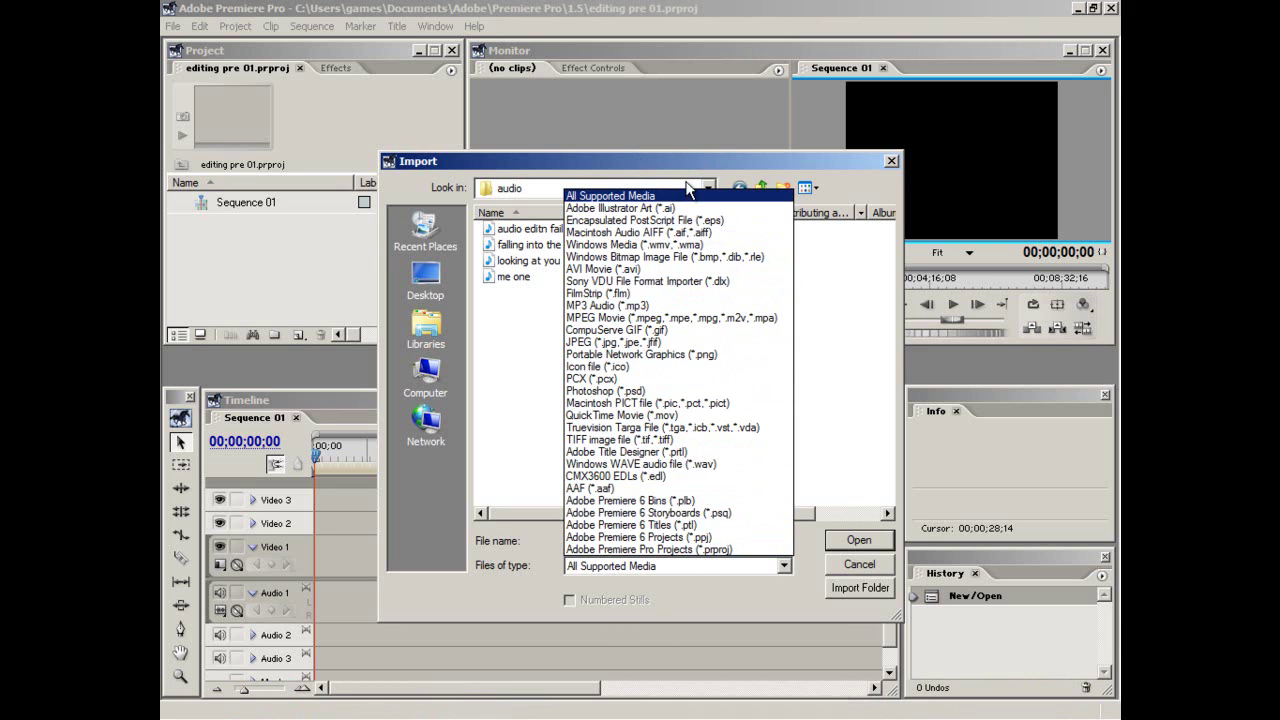
pyautogui.click(686, 197)
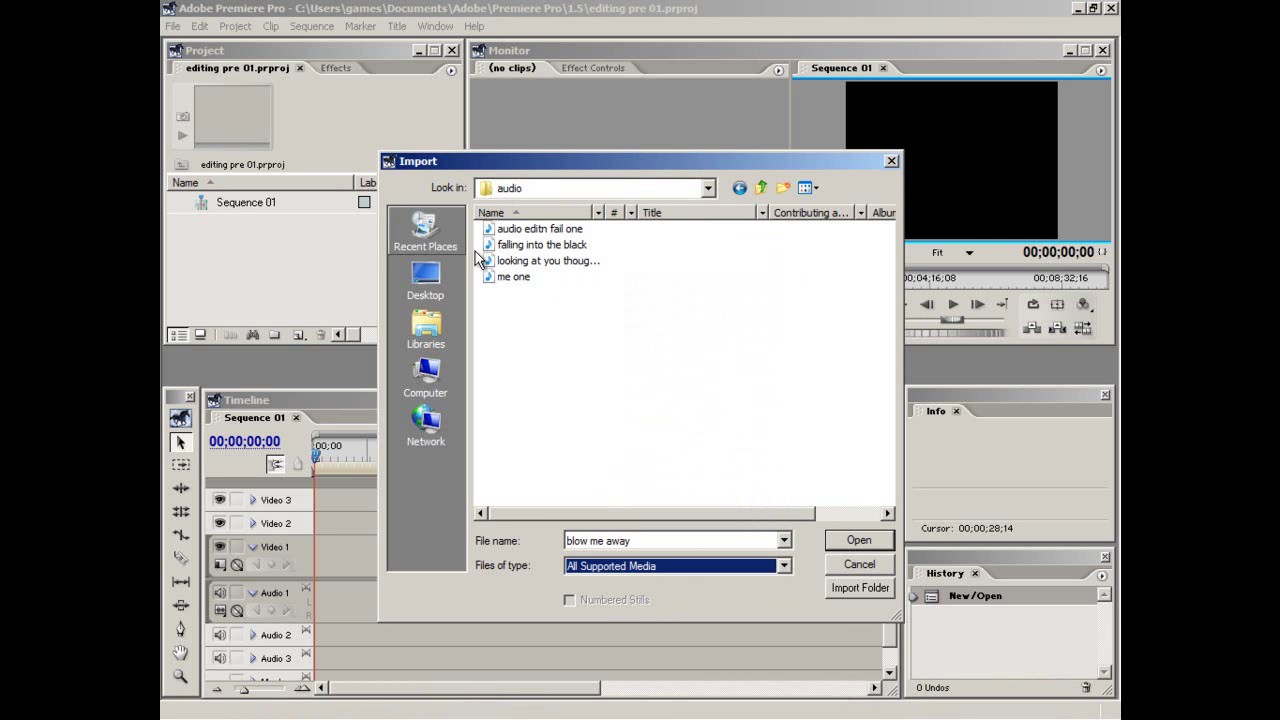
pyautogui.click(762, 188)
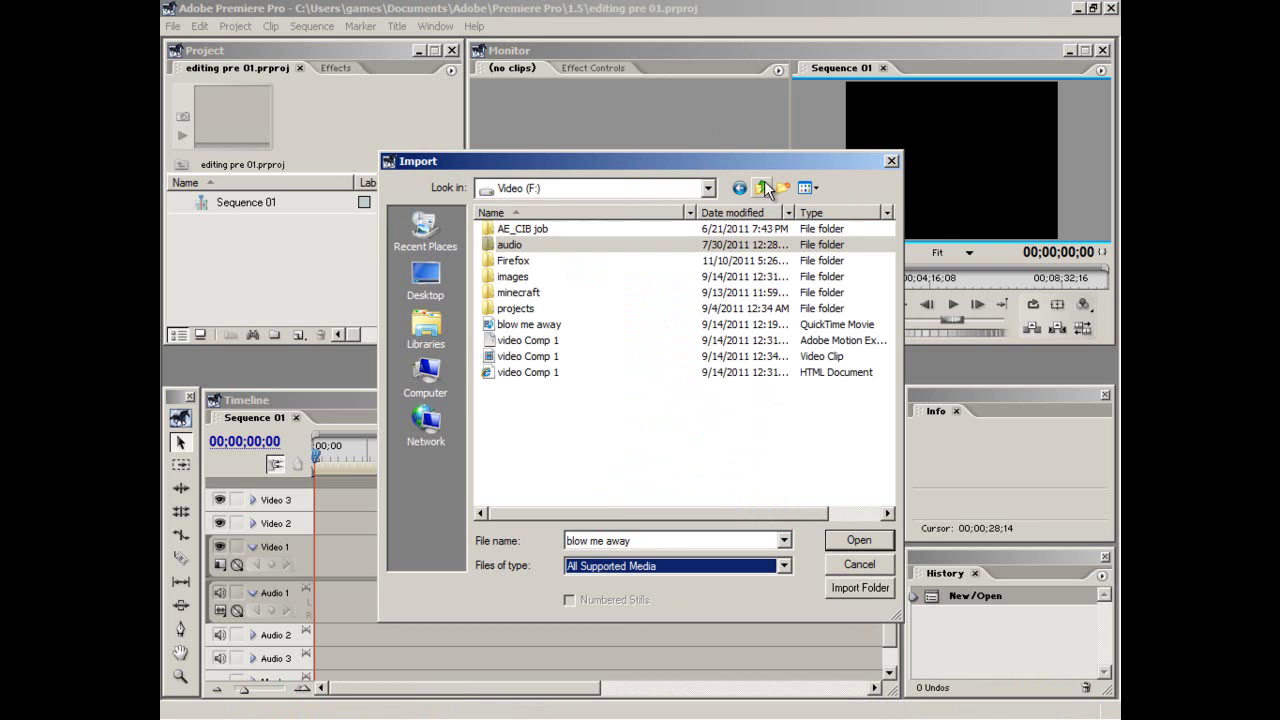
pyautogui.click(762, 188)
pyautogui.click(425, 282)
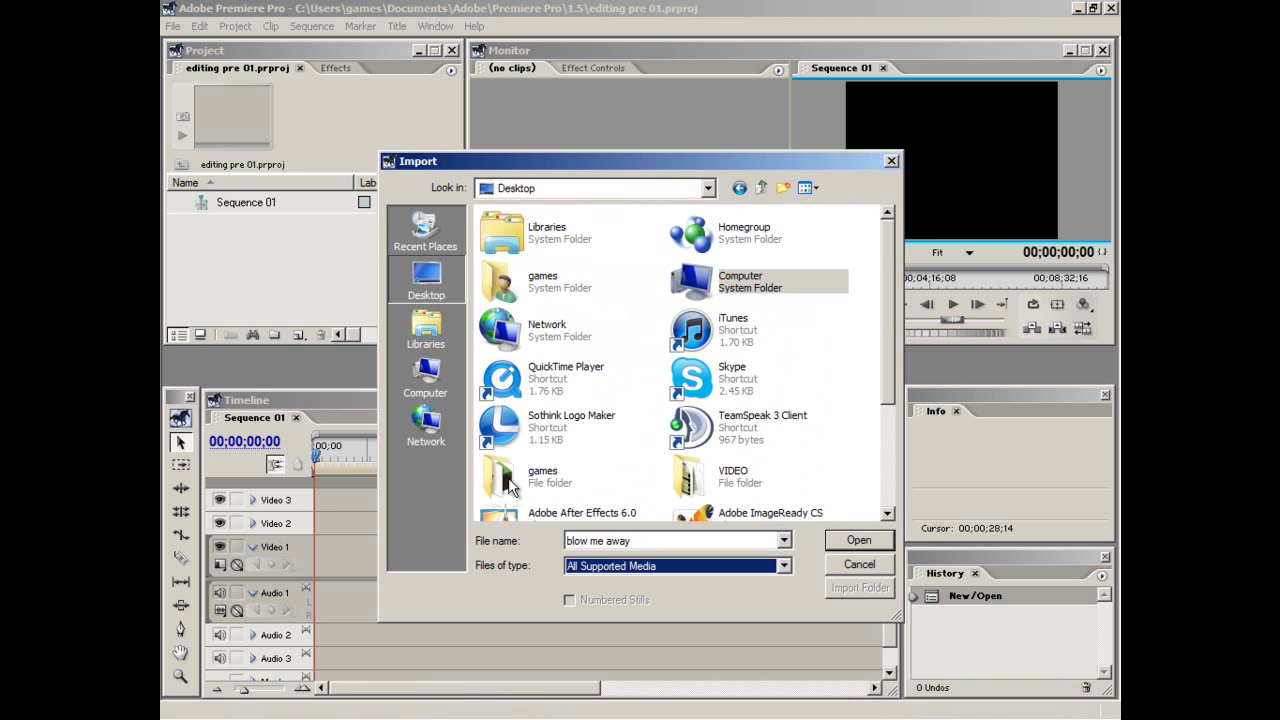
# Step: Open VIDEO > ZACH FOLDER and import the final clash clip
pyautogui.click(549, 423)
pyautogui.press('v')
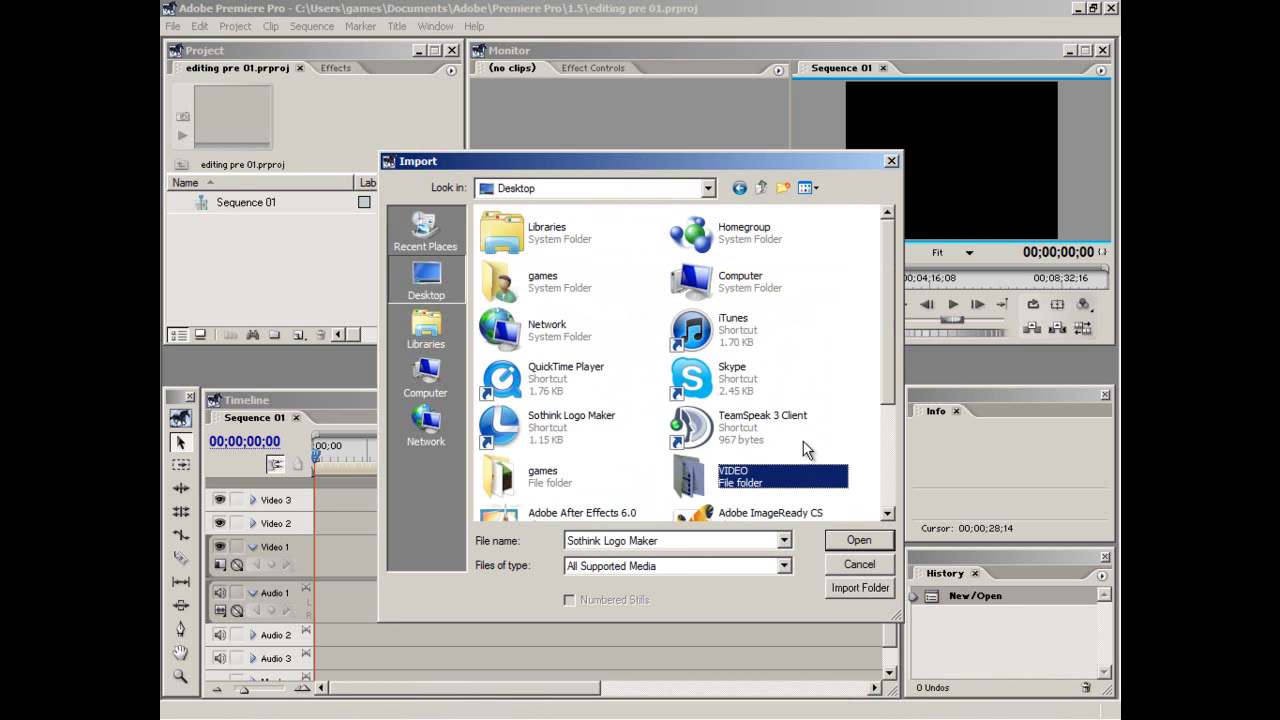
pyautogui.doubleClick(777, 469)
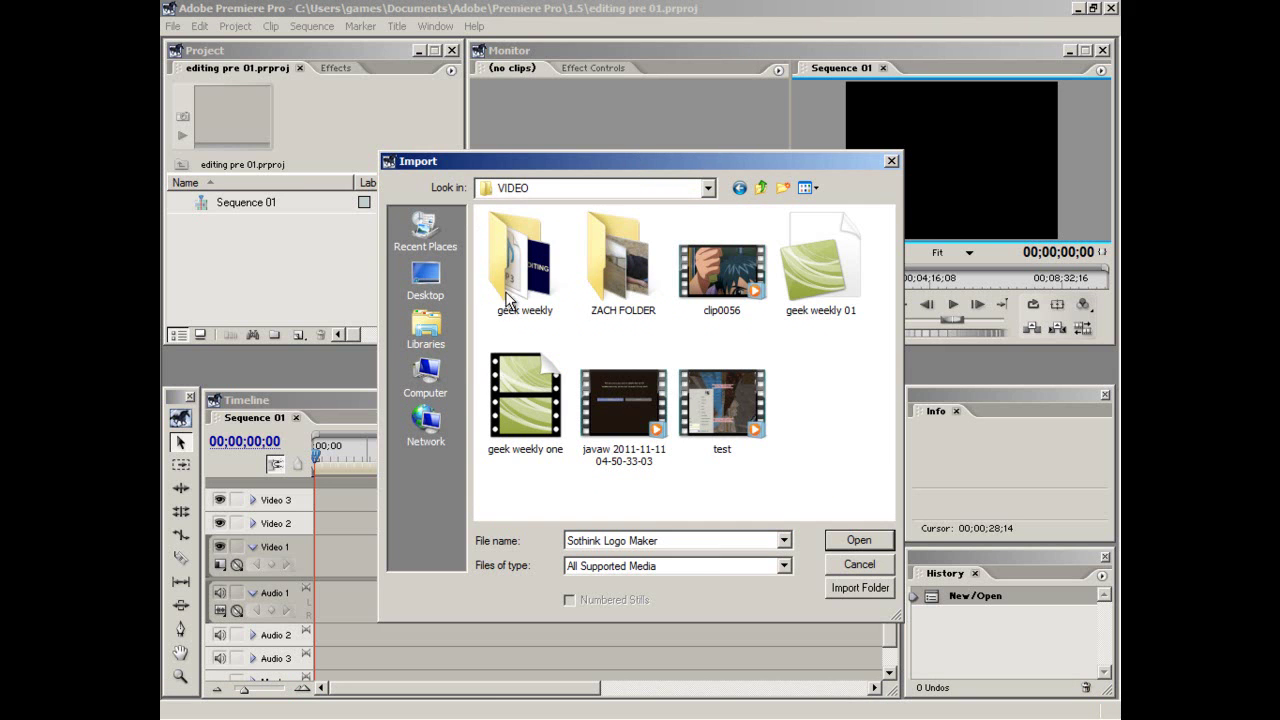
pyautogui.doubleClick(616, 264)
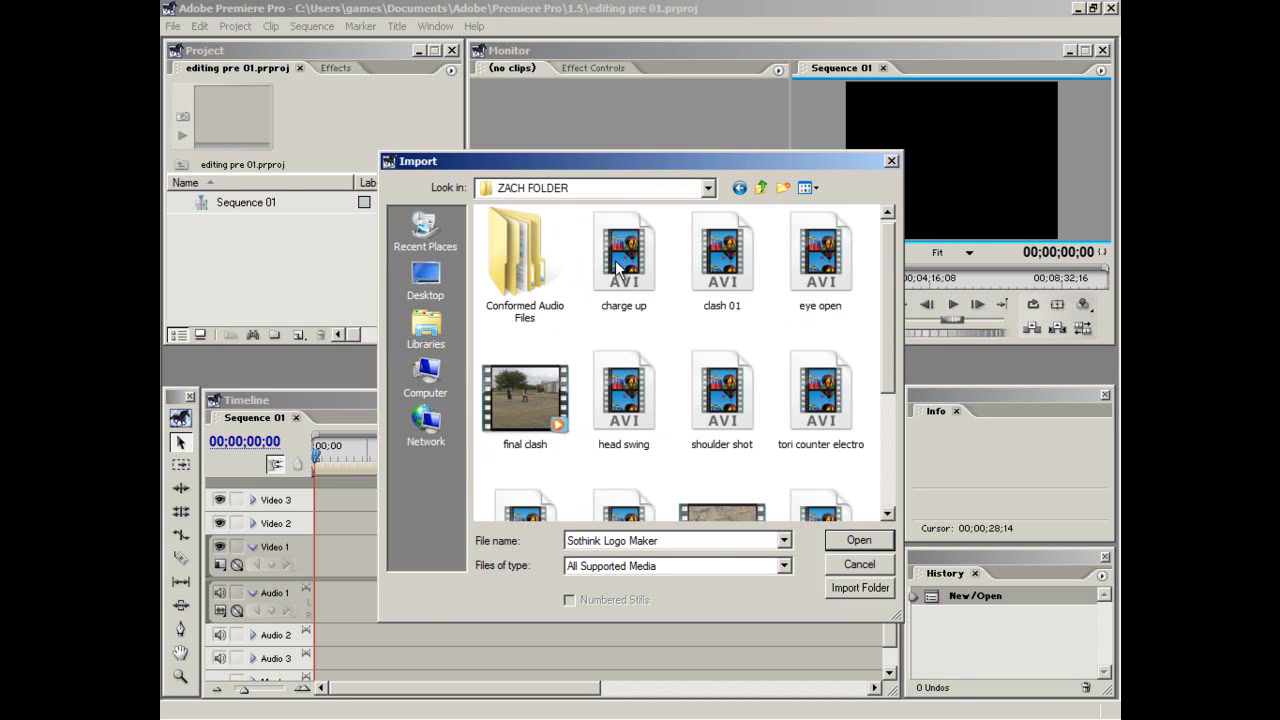
pyautogui.moveTo(890, 325)
pyautogui.mouseDown()
pyautogui.moveTo(903, 472)
pyautogui.moveTo(894, 346)
pyautogui.mouseUp()
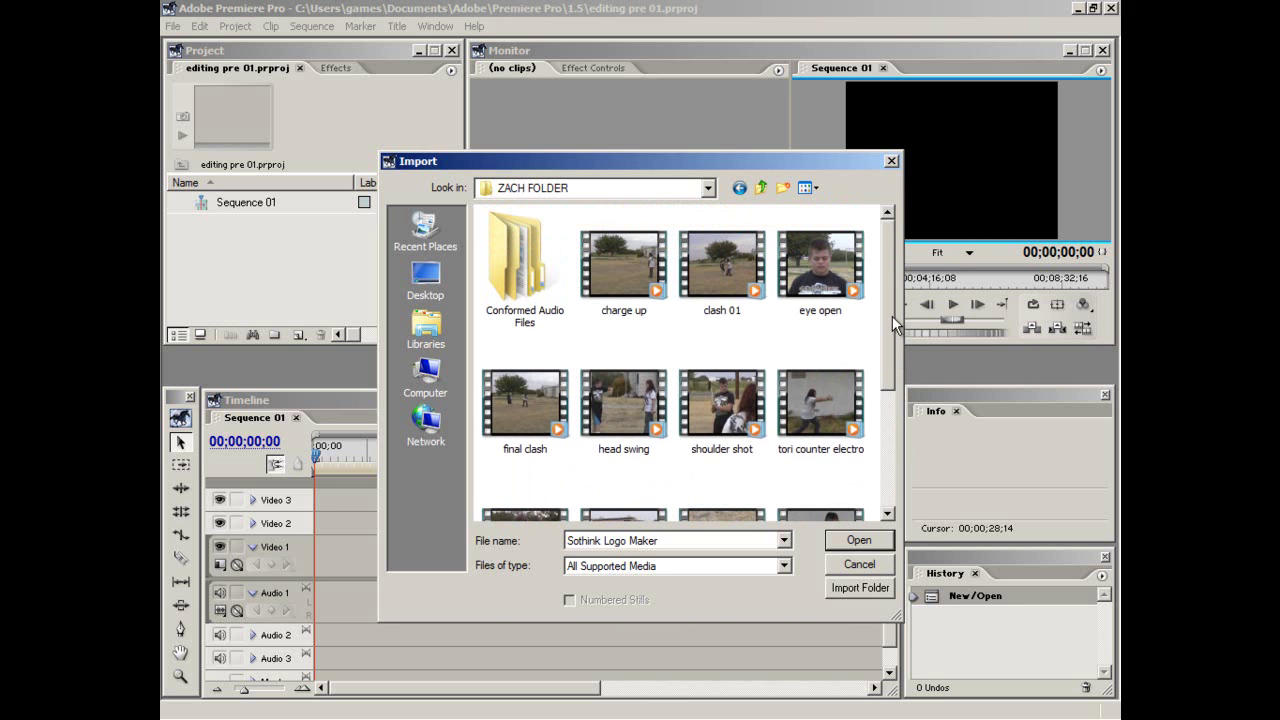
pyautogui.moveTo(892, 316); pyautogui.dragTo(887, 443)
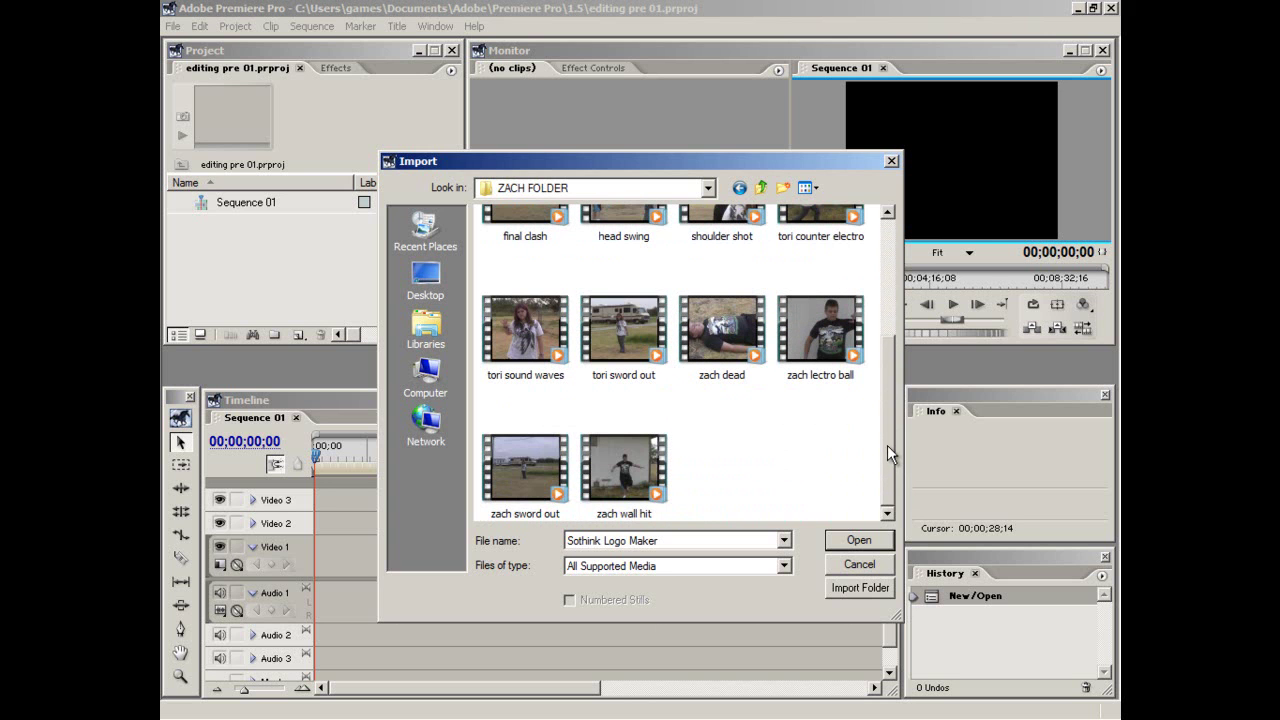
pyautogui.moveTo(887, 445); pyautogui.dragTo(896, 293)
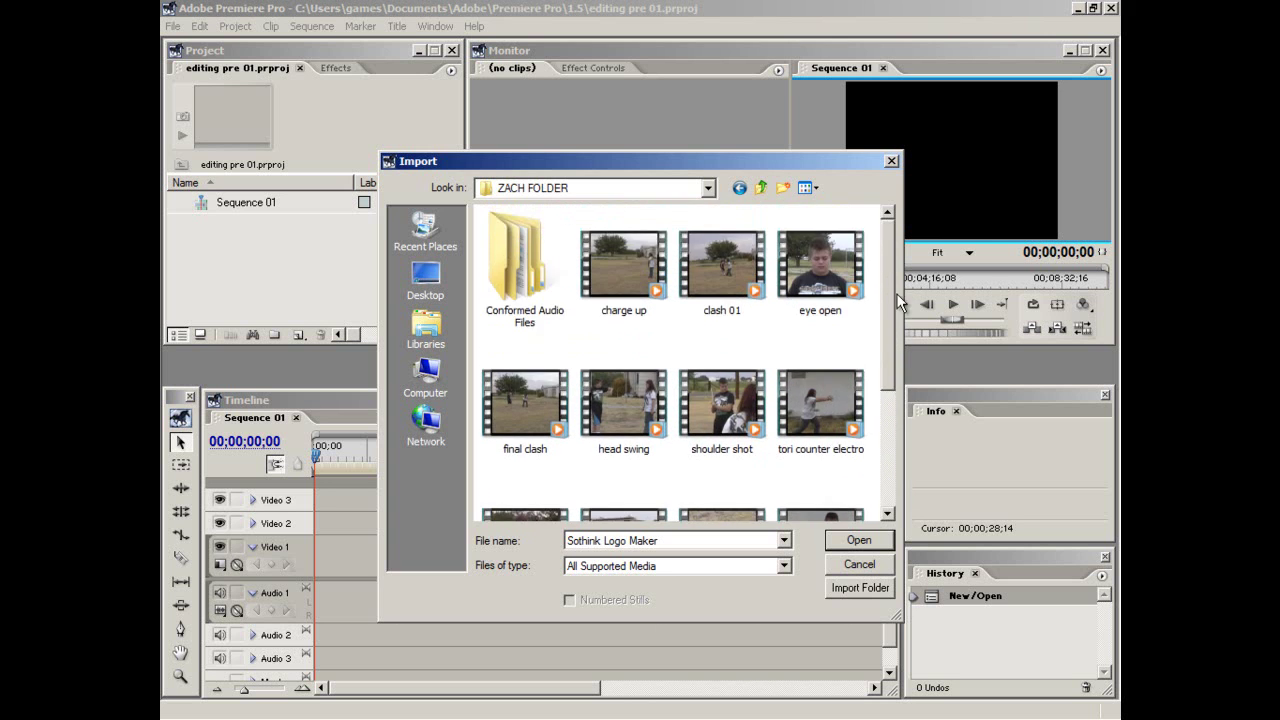
pyautogui.click(518, 436)
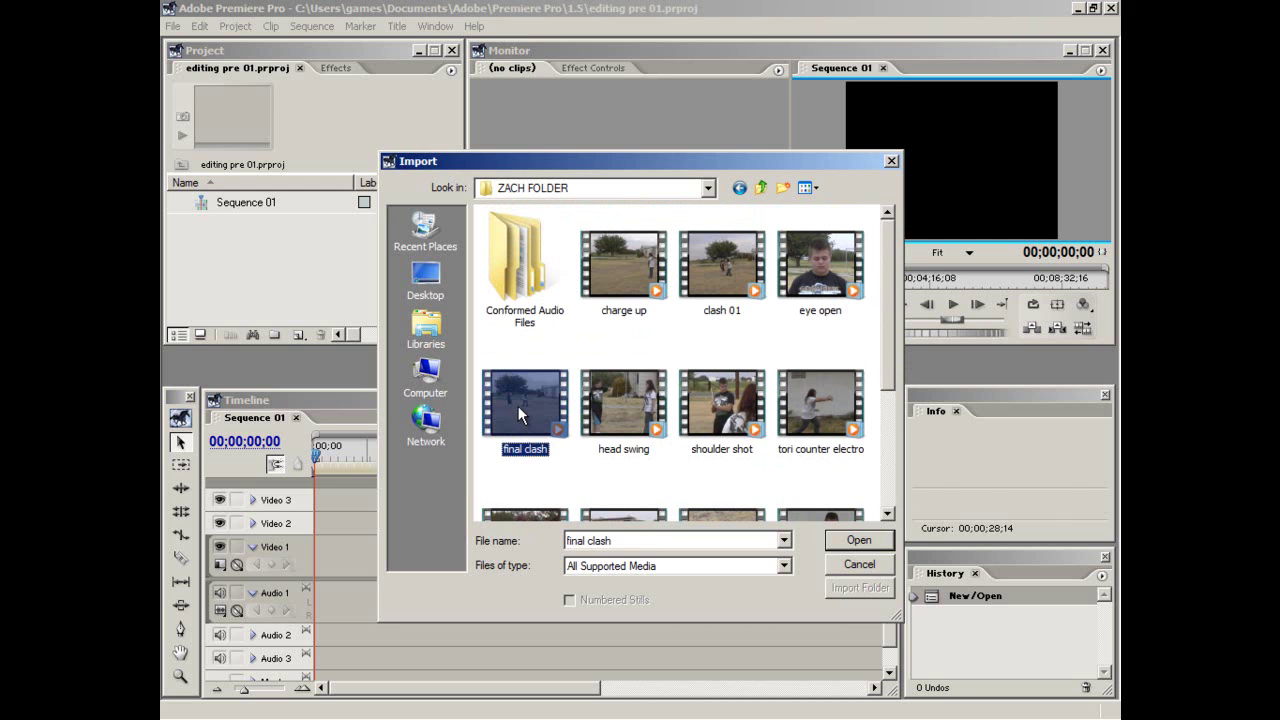
pyautogui.doubleClick(518, 436)
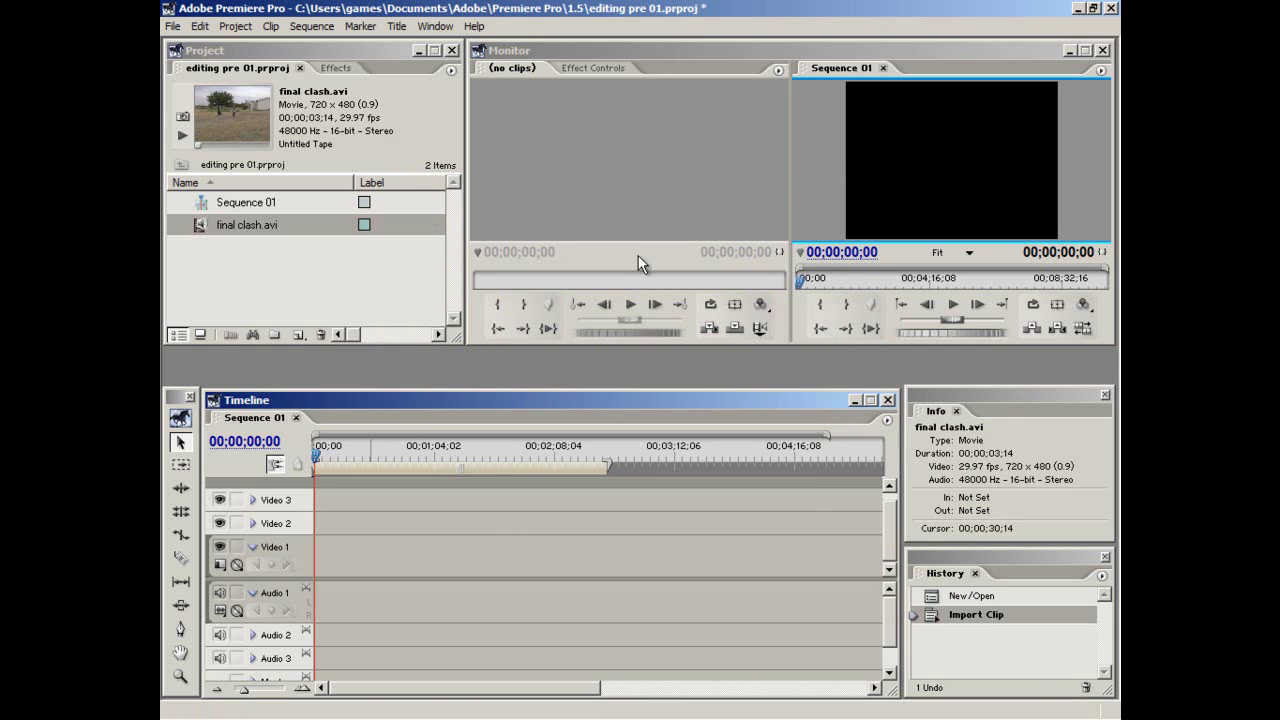
pyautogui.moveTo(407, 451); pyautogui.dragTo(600, 444)
pyautogui.click(341, 449)
pyautogui.moveTo(342, 459); pyautogui.dragTo(313, 468)
pyautogui.moveTo(246, 225); pyautogui.dragTo(320, 557)
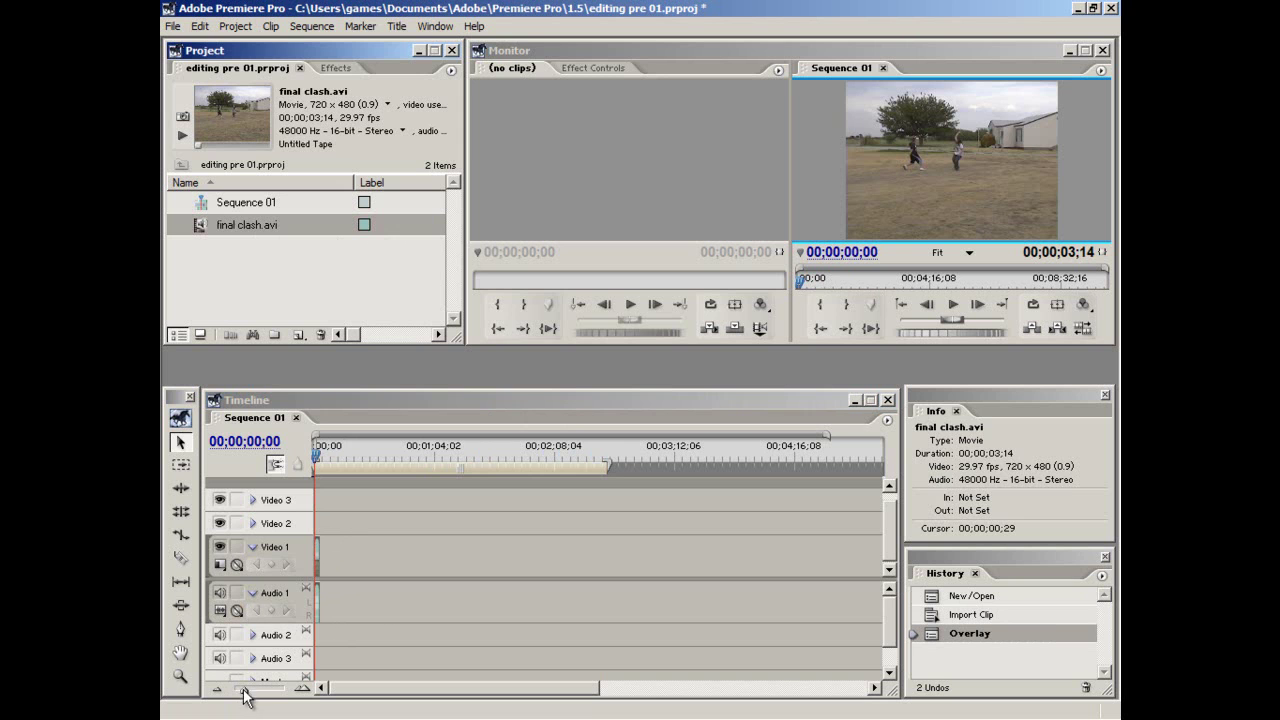
pyautogui.moveTo(244, 698); pyautogui.dragTo(263, 697)
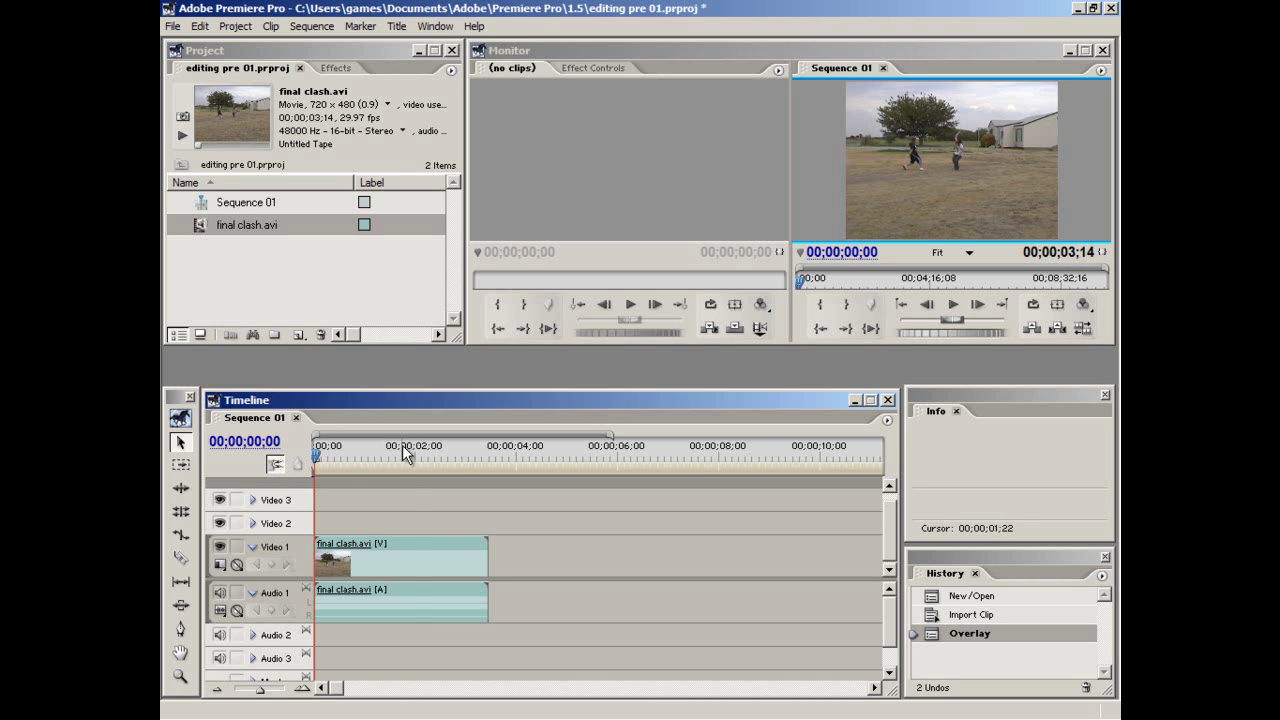
pyautogui.click(414, 456)
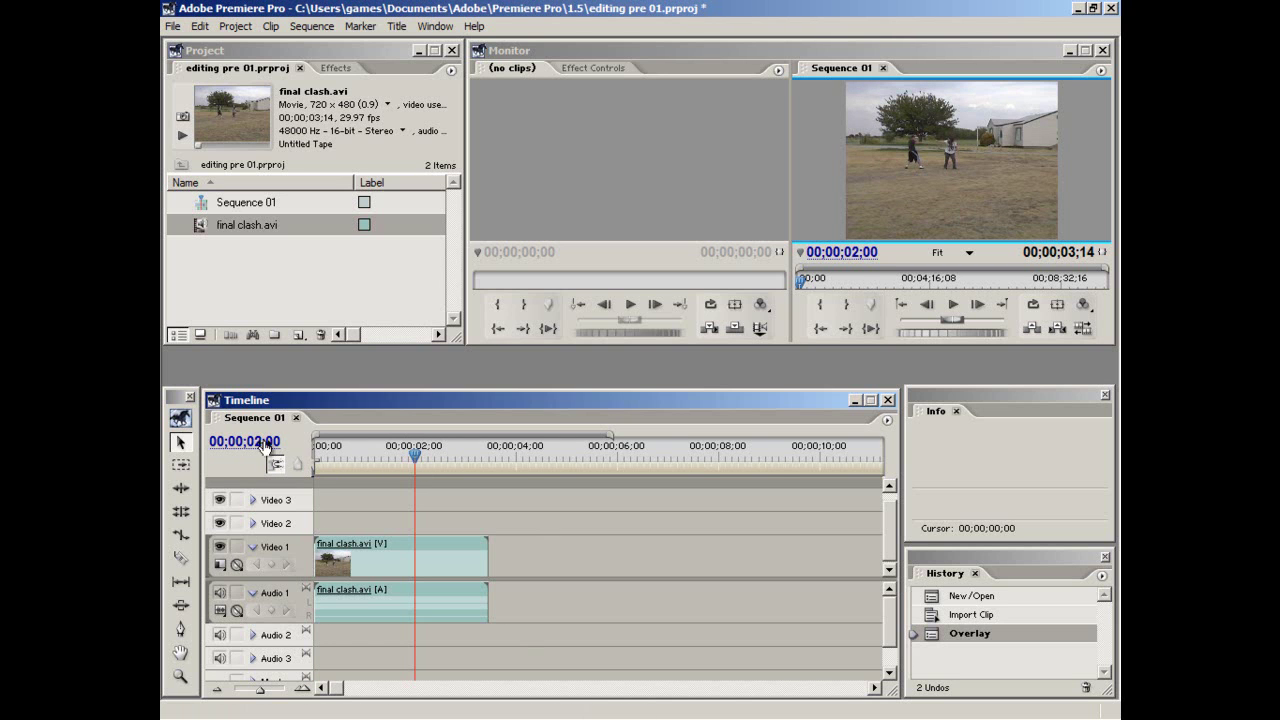
# Step: Move the playhead to frame 1 and zoom in to inspect final clash's end near 00;00;03;14
pyautogui.moveTo(415, 458); pyautogui.dragTo(317, 462)
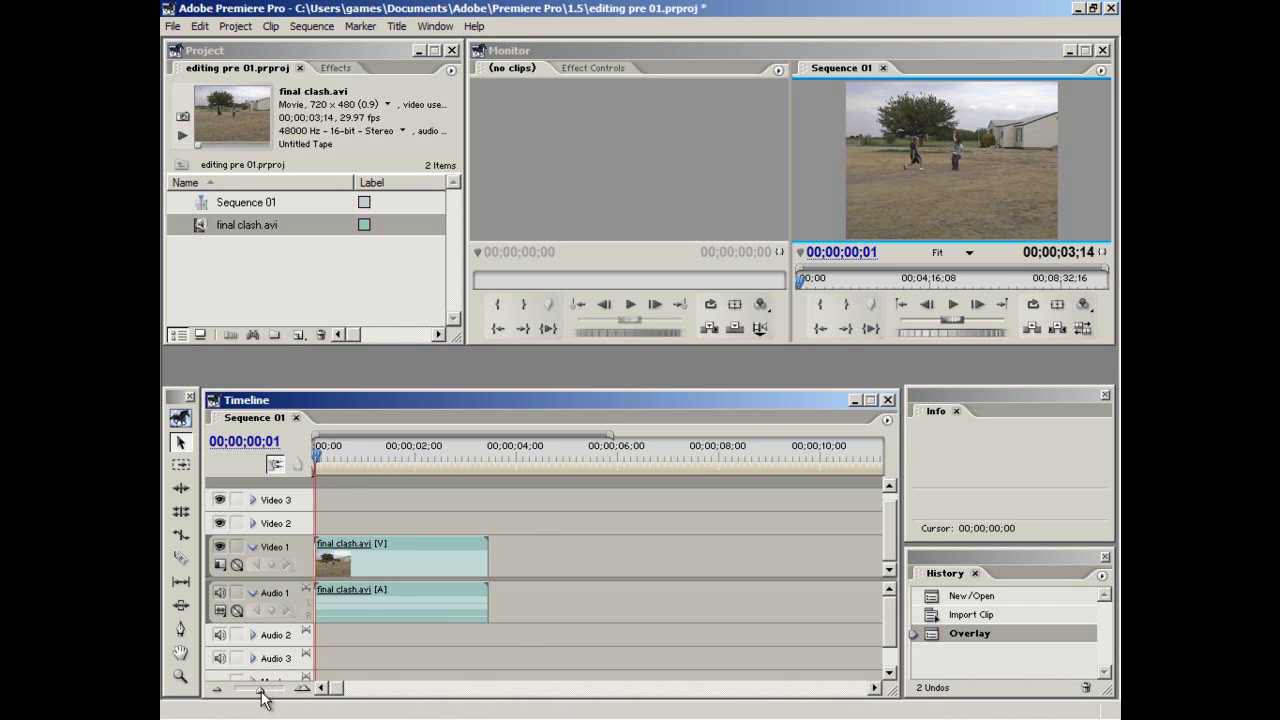
pyautogui.moveTo(261, 691); pyautogui.dragTo(290, 693)
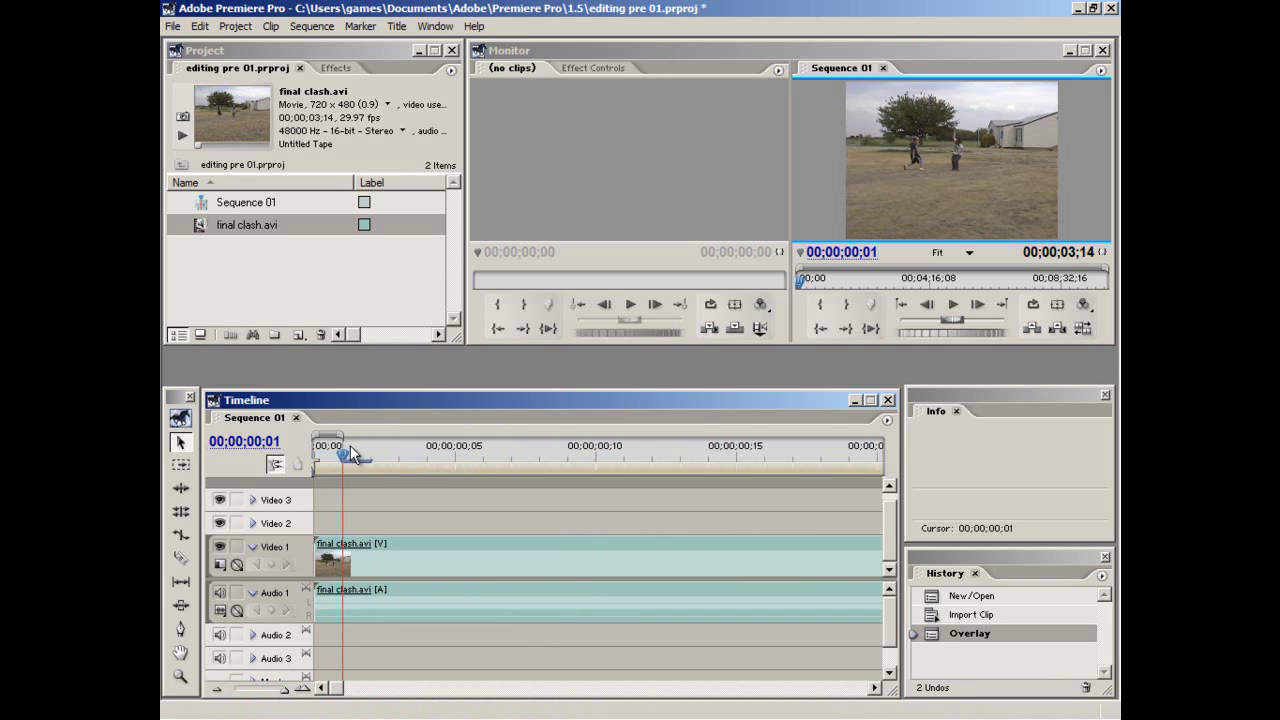
pyautogui.moveTo(333, 458); pyautogui.dragTo(878, 472)
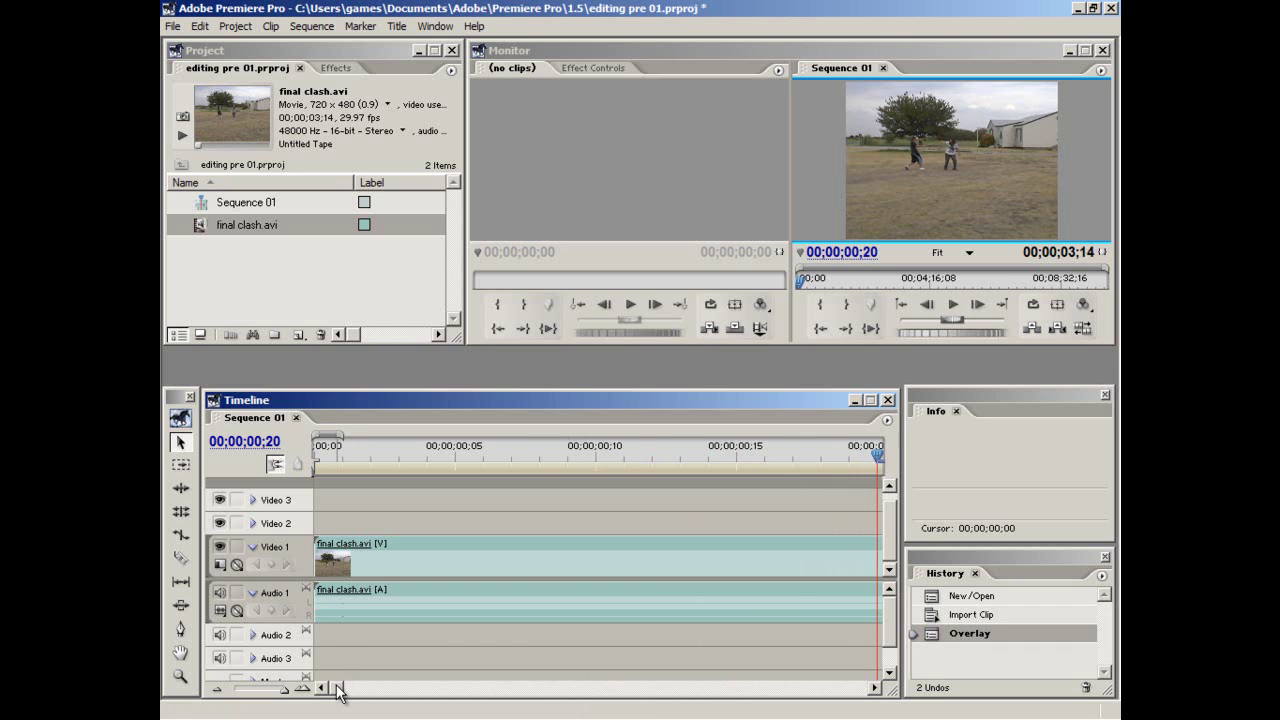
pyautogui.moveTo(337, 690); pyautogui.dragTo(340, 693)
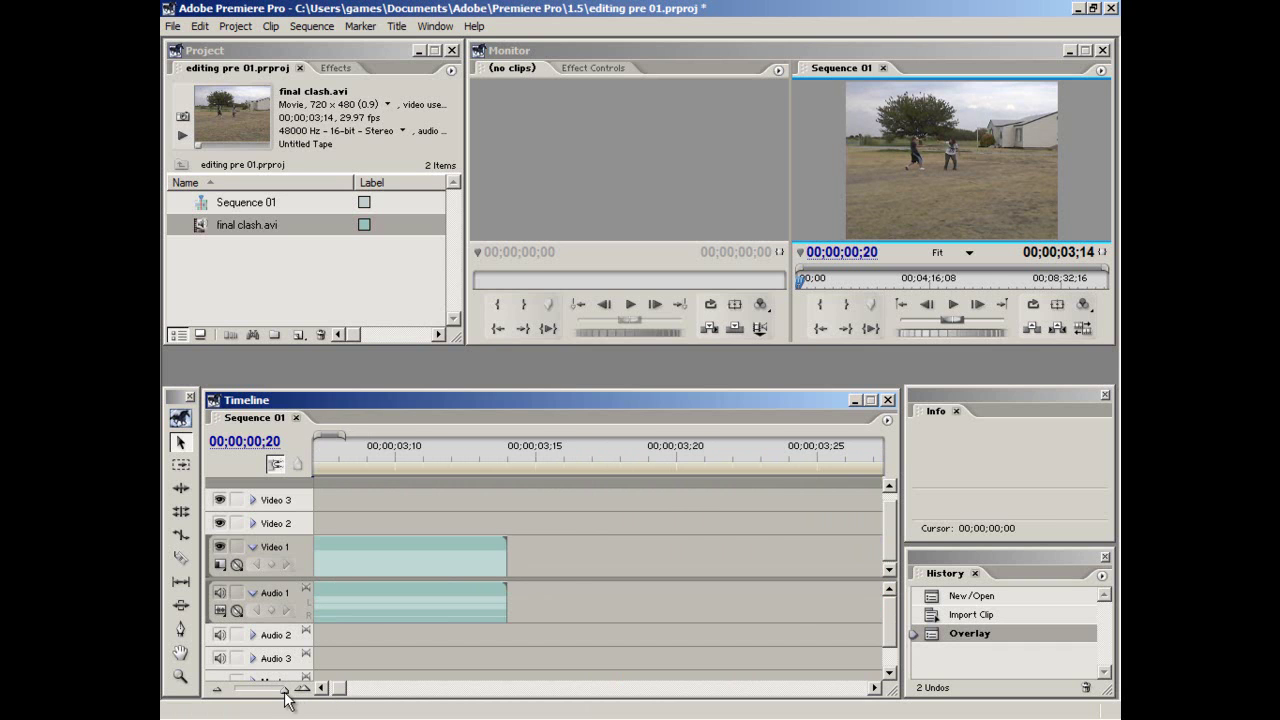
# Step: Zoom the timeline out, then back in around 00;00;00;20
pyautogui.click(301, 690)
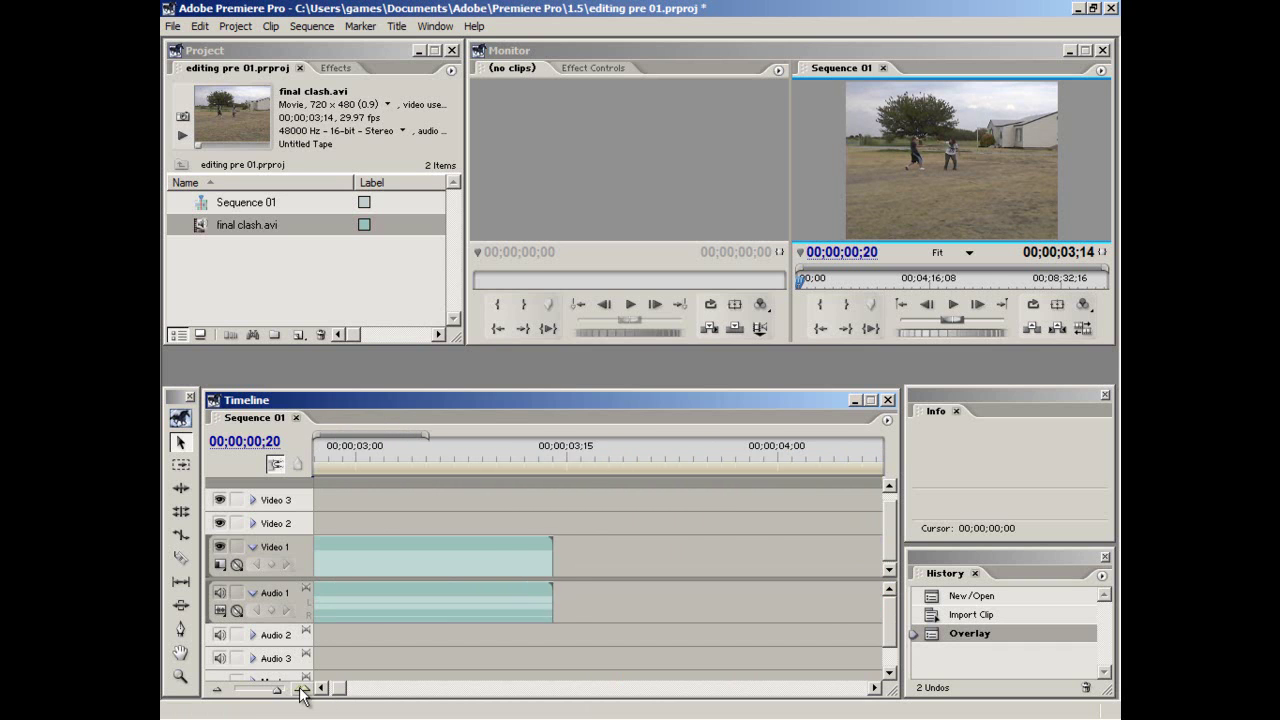
pyautogui.click(301, 690)
pyautogui.click(301, 690)
pyautogui.click(301, 690)
pyautogui.click(301, 690)
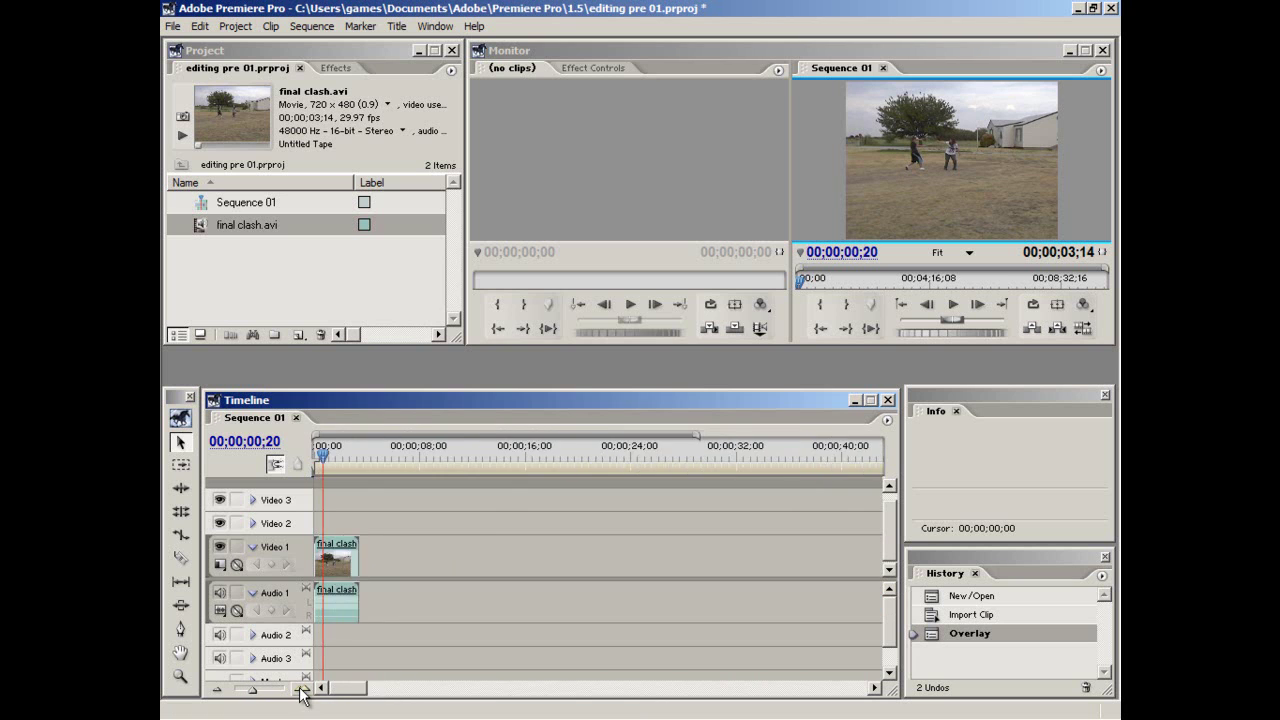
pyautogui.click(301, 690)
pyautogui.click(301, 690)
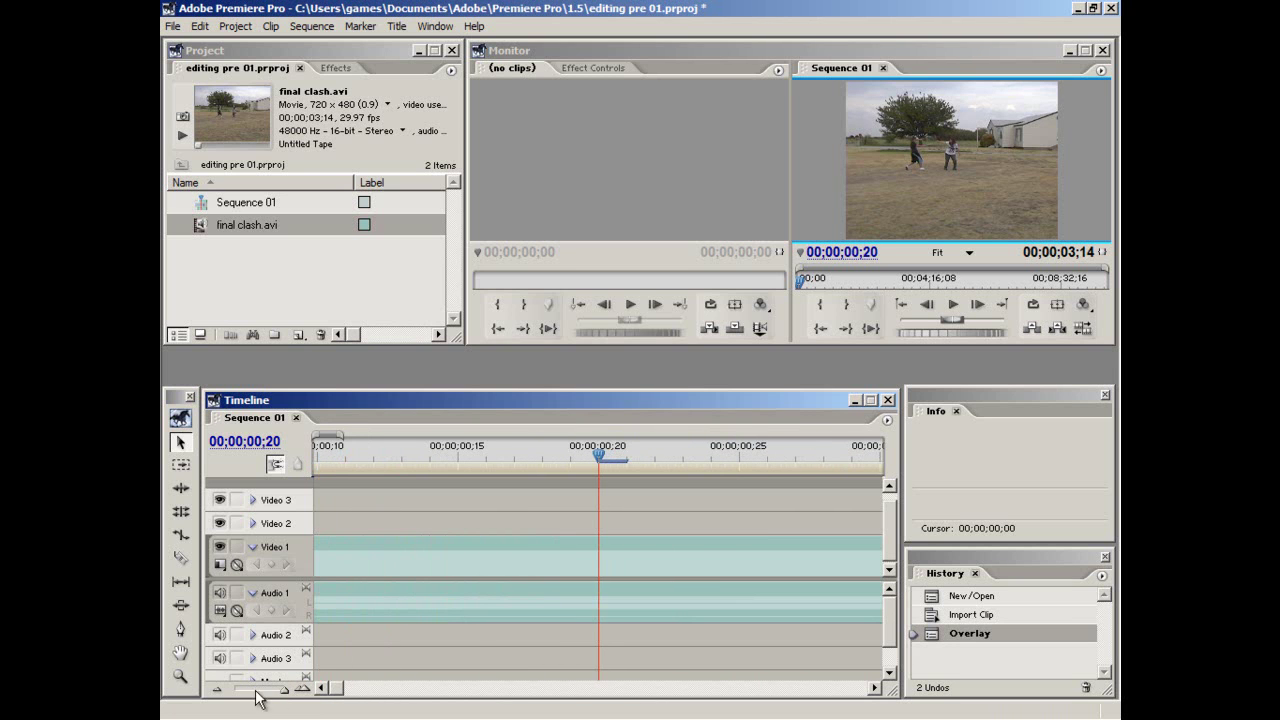
# Step: Step through the clip frame by frame, play it, and park at 00;00;01;04
pyautogui.press('Right')
pyautogui.press('Right')
pyautogui.press('Right')
pyautogui.press('Right')
pyautogui.press('Left')
pyautogui.press('Left')
pyautogui.press('Left')
pyautogui.press('Left')
pyautogui.press('Left')
pyautogui.press('Left')
pyautogui.press('Left')
pyautogui.press('Left')
pyautogui.press('Left')
pyautogui.press('Left')
pyautogui.press('Left')
pyautogui.press('Left')
pyautogui.press('Left')
pyautogui.press('Left')
pyautogui.press('Left')
pyautogui.press('Left')
pyautogui.press('Left')
pyautogui.press('Left')
pyautogui.press('Right')
pyautogui.press('Right')
pyautogui.press('Right')
pyautogui.press('Right')
pyautogui.press('Right')
pyautogui.press('Right')
pyautogui.press('Right')
pyautogui.press('Right')
pyautogui.press('Right')
pyautogui.press('Right')
pyautogui.press('Right')
pyautogui.press('Right')
pyautogui.press('Right')
pyautogui.press('Right')
pyautogui.press('Right')
pyautogui.press('Right')
pyautogui.press('Right')
pyautogui.press('Right')
pyautogui.press('Right')
pyautogui.press('Right')
pyautogui.press('Right')
pyautogui.press('Right')
pyautogui.press('Right')
pyautogui.press('Right')
pyautogui.press('Right')
pyautogui.press('Right')
pyautogui.press('Right')
pyautogui.press('Right')
pyautogui.press('Right')
pyautogui.press('Right')
pyautogui.press('Right')
pyautogui.press('Right')
pyautogui.press('Right')
pyautogui.press('Right')
pyautogui.press('Right')
pyautogui.press('Right')
pyautogui.press('Right')
pyautogui.press('Right')
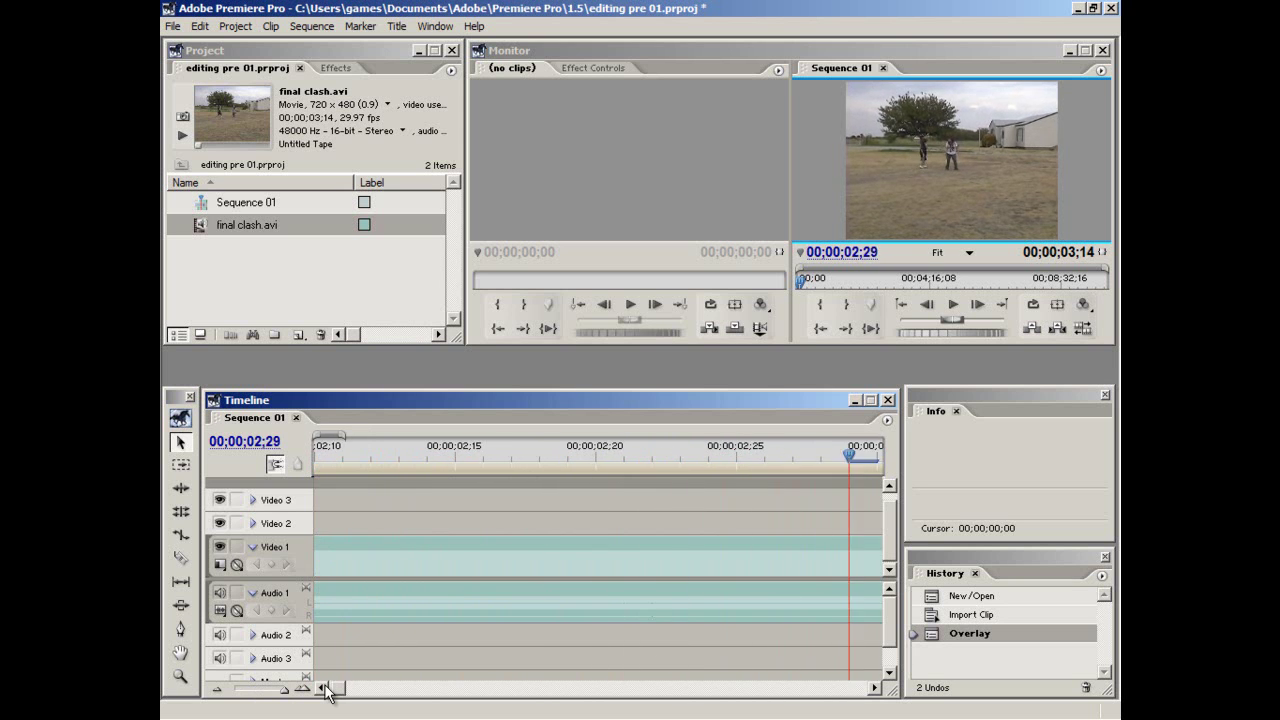
pyautogui.press('Right')
pyautogui.press('Right')
pyautogui.press('Right')
pyautogui.press('Right')
pyautogui.press('Right')
pyautogui.press('Right')
pyautogui.press('Right')
pyautogui.press('Right')
pyautogui.press('Right')
pyautogui.press('Right')
pyautogui.press('Right')
pyautogui.press('Right')
pyautogui.press('Right')
pyautogui.press('Right')
pyautogui.press('Right')
pyautogui.press('Right')
pyautogui.press('Right')
pyautogui.press('Right')
pyautogui.press('Right')
pyautogui.press('Right')
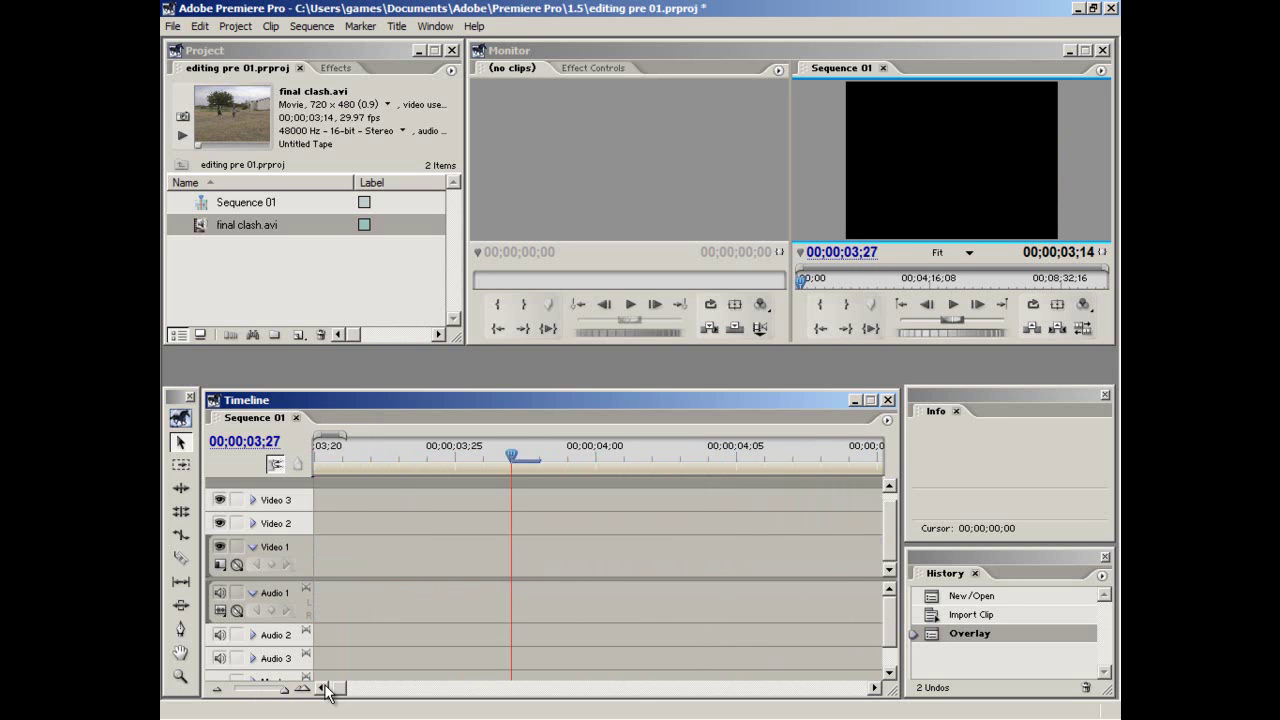
pyautogui.press('Left')
pyautogui.press('Left')
pyautogui.press('Left')
pyautogui.press('Left')
pyautogui.press('Left')
pyautogui.press('Left')
pyautogui.press('Left')
pyautogui.press('Left')
pyautogui.press('Left')
pyautogui.press('Left')
pyautogui.press('Left')
pyautogui.press('Left')
pyautogui.press('Left')
pyautogui.press('Left')
pyautogui.press('Left')
pyautogui.press('Left')
pyautogui.press('Left')
pyautogui.press('Left')
pyautogui.press('Left')
pyautogui.press('Left')
pyautogui.press('Left')
pyautogui.press('Left')
pyautogui.press('Left')
pyautogui.press('Left')
pyautogui.press('Left')
pyautogui.press('Left')
pyautogui.press('Left')
pyautogui.press('Left')
pyautogui.press('Left')
pyautogui.press('Left')
pyautogui.press('Left')
pyautogui.press('Left')
pyautogui.press('Left')
pyautogui.press('Left')
pyautogui.press('Left')
pyautogui.press('Left')
pyautogui.press('Left')
pyautogui.press('Left')
pyautogui.press('Left')
pyautogui.press('Left')
pyautogui.click(326, 690)
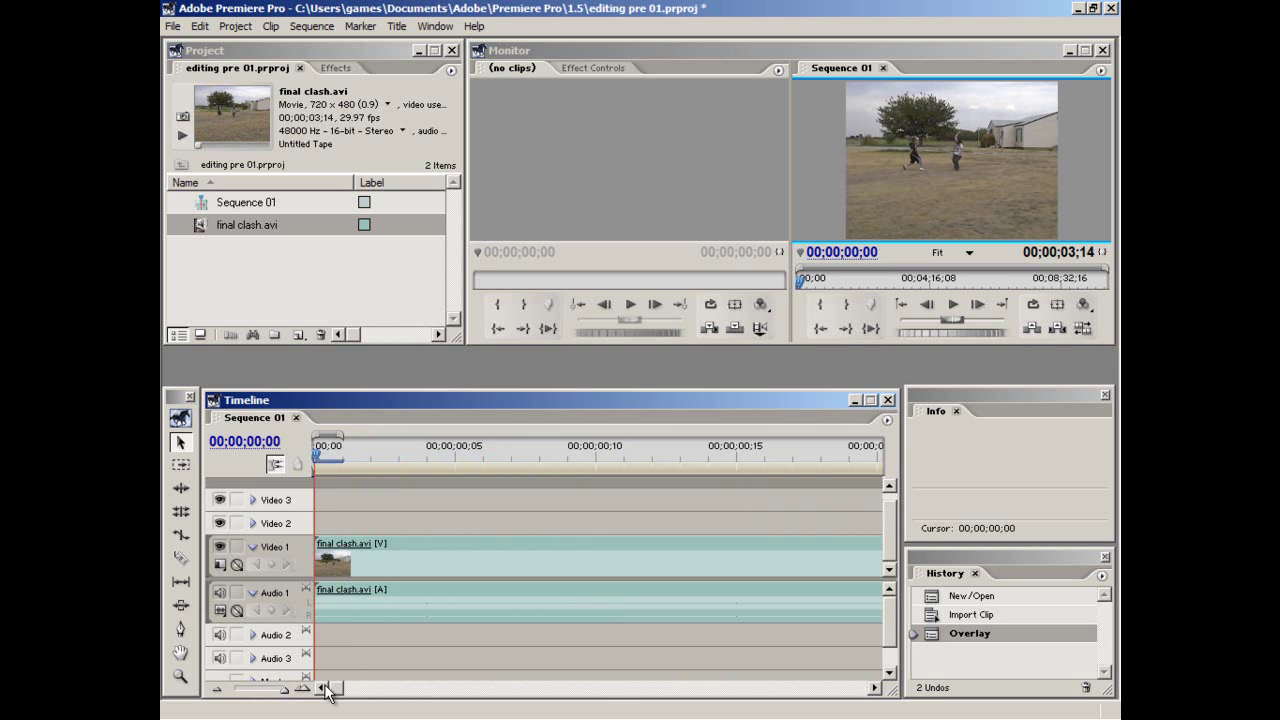
pyautogui.press('space')
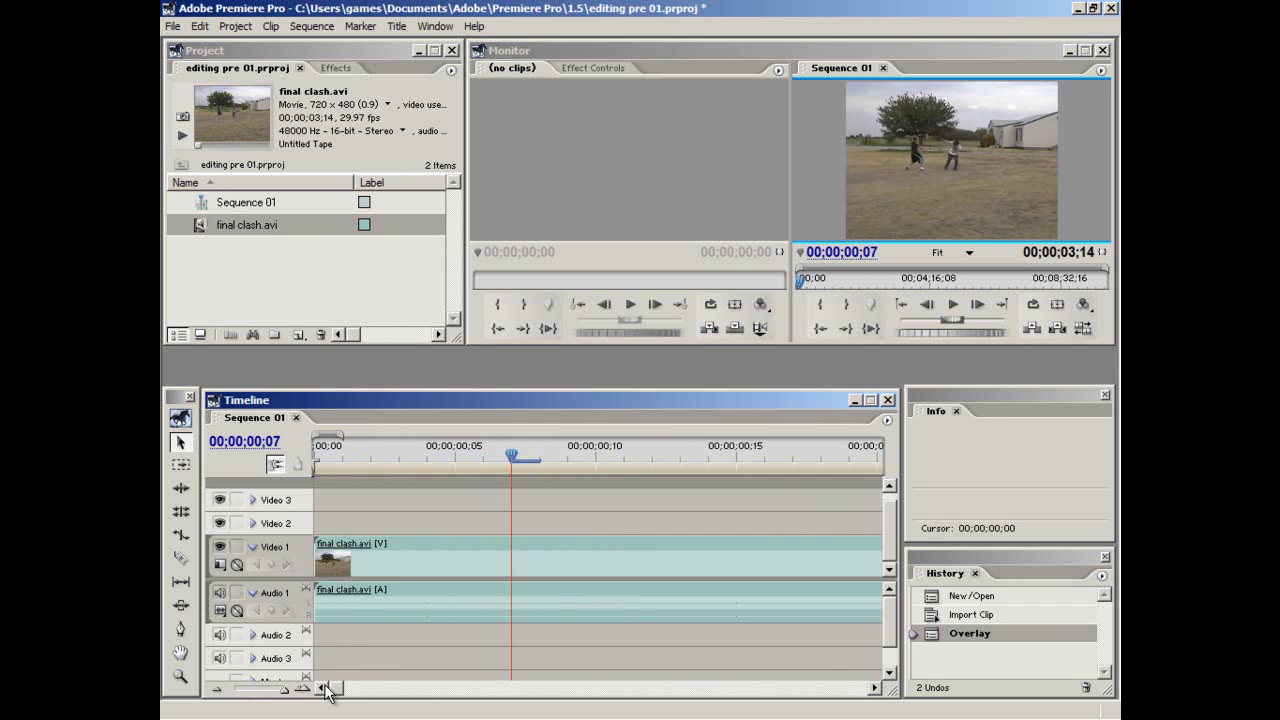
pyautogui.press('Right')
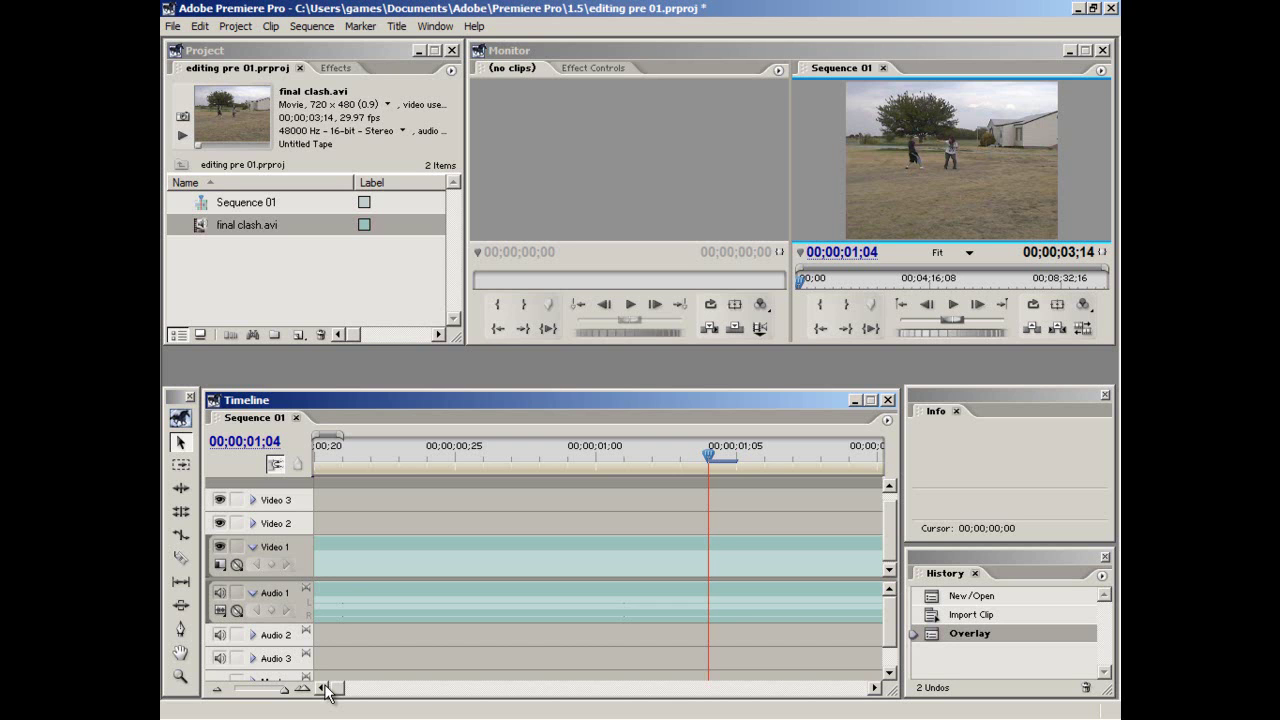
# Step: Zoom out and replay Sequence 01 from around 00;00;00;28
pyautogui.moveTo(217, 712)
pyautogui.click(547, 455)
pyautogui.moveTo(547, 455); pyautogui.dragTo(623, 455)
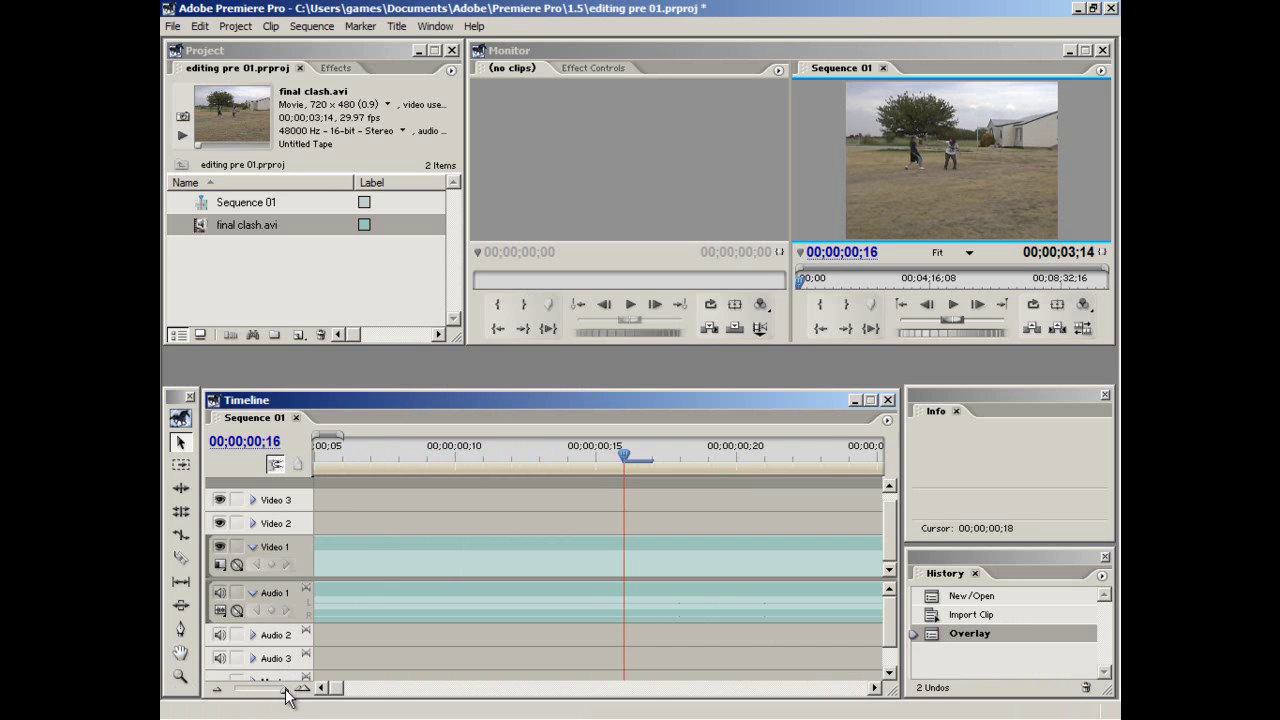
pyautogui.moveTo(286, 689); pyautogui.dragTo(214, 689)
pyautogui.press('space')
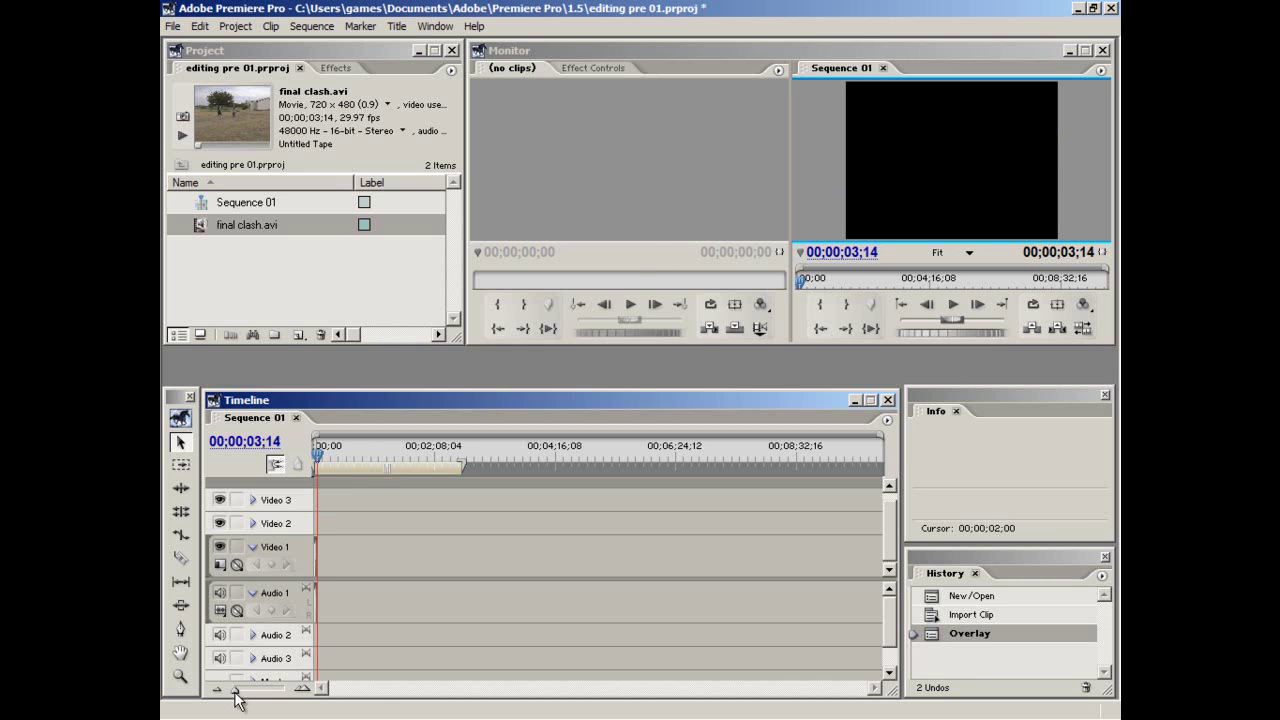
pyautogui.moveTo(235, 689); pyautogui.dragTo(254, 689)
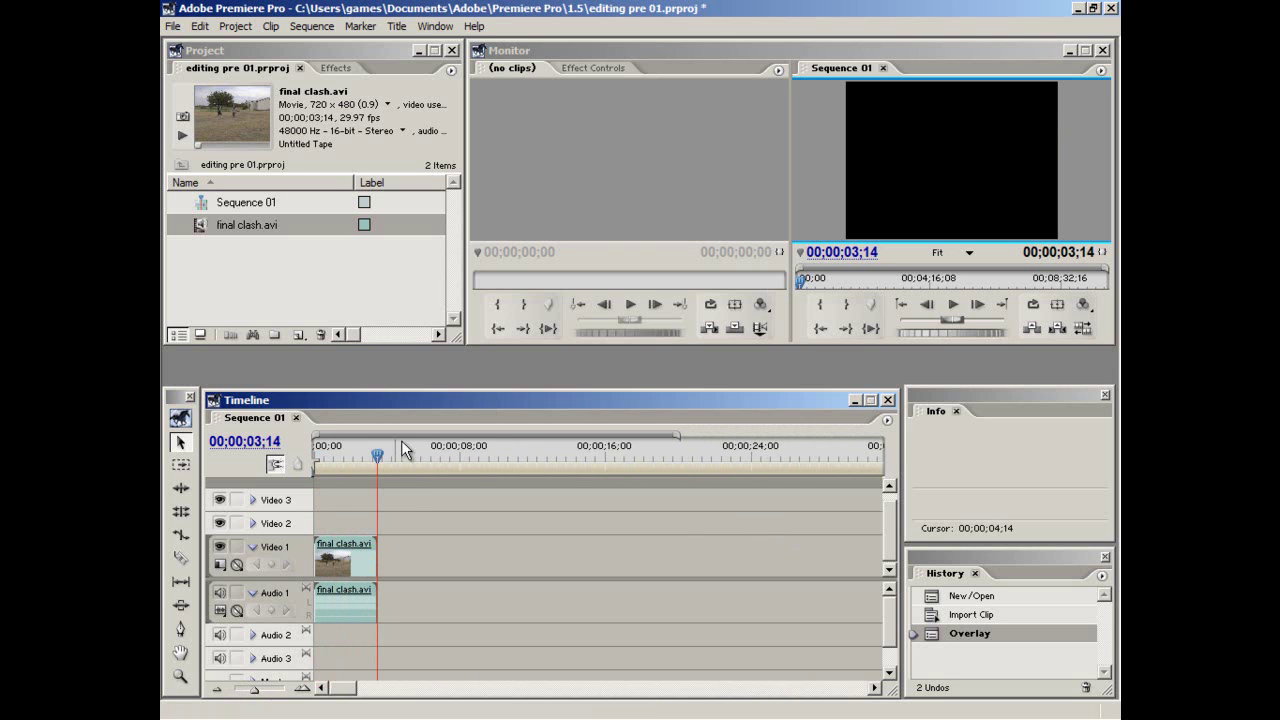
# Step: Return the playhead to 00;00 and open File > Import
pyautogui.click(313, 453)
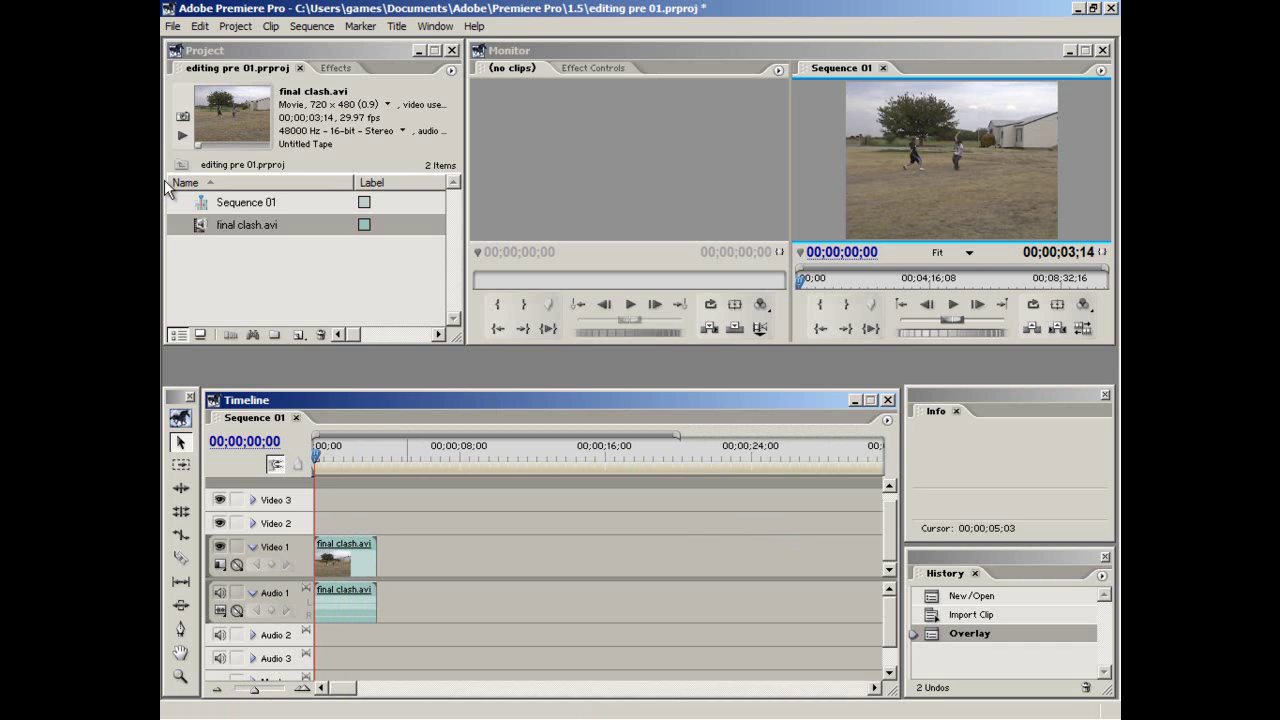
pyautogui.click(183, 28)
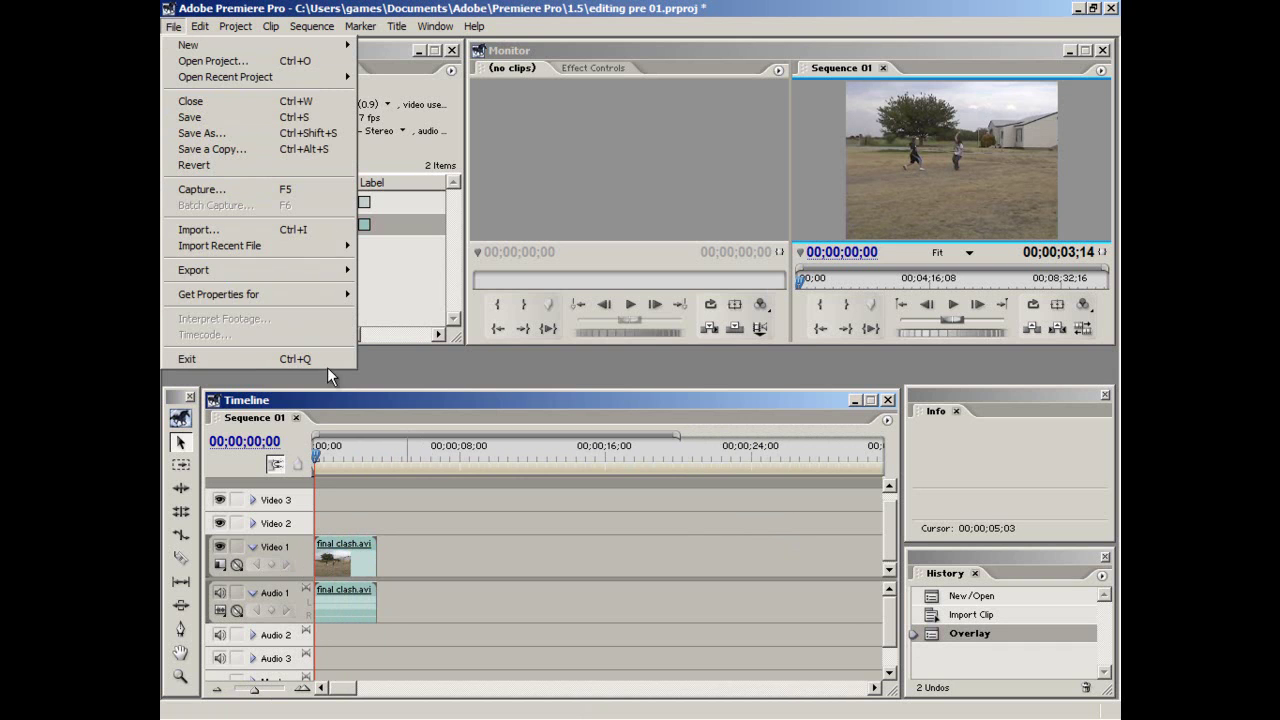
pyautogui.click(343, 241)
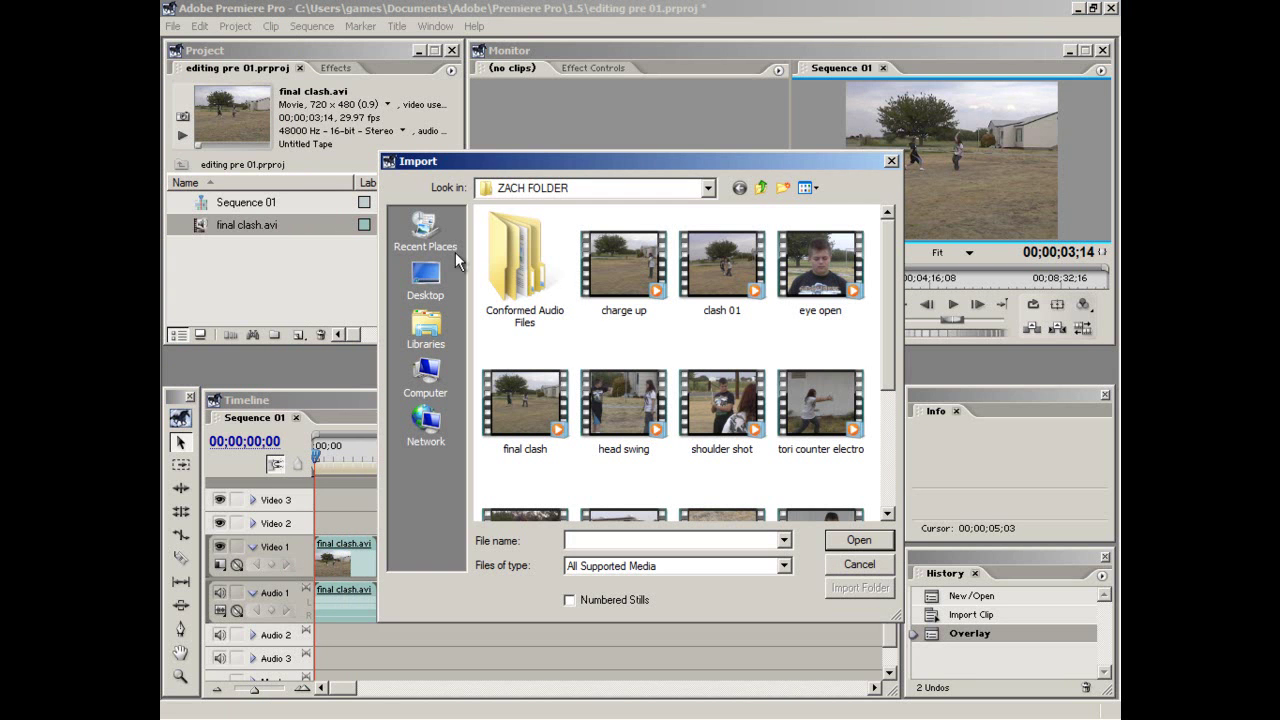
# Step: Import head swing.avi, place it after final clash on Video 1, and play the join
pyautogui.doubleClick(645, 387)
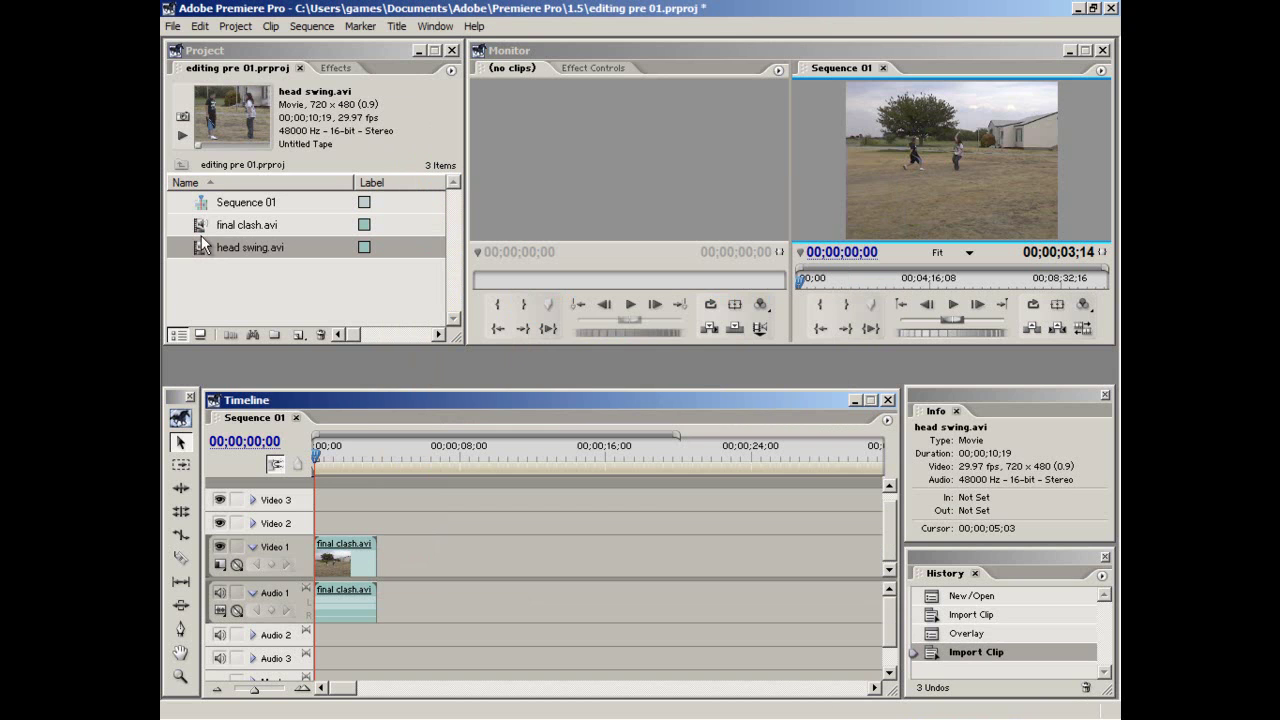
pyautogui.moveTo(248, 247); pyautogui.dragTo(297, 224)
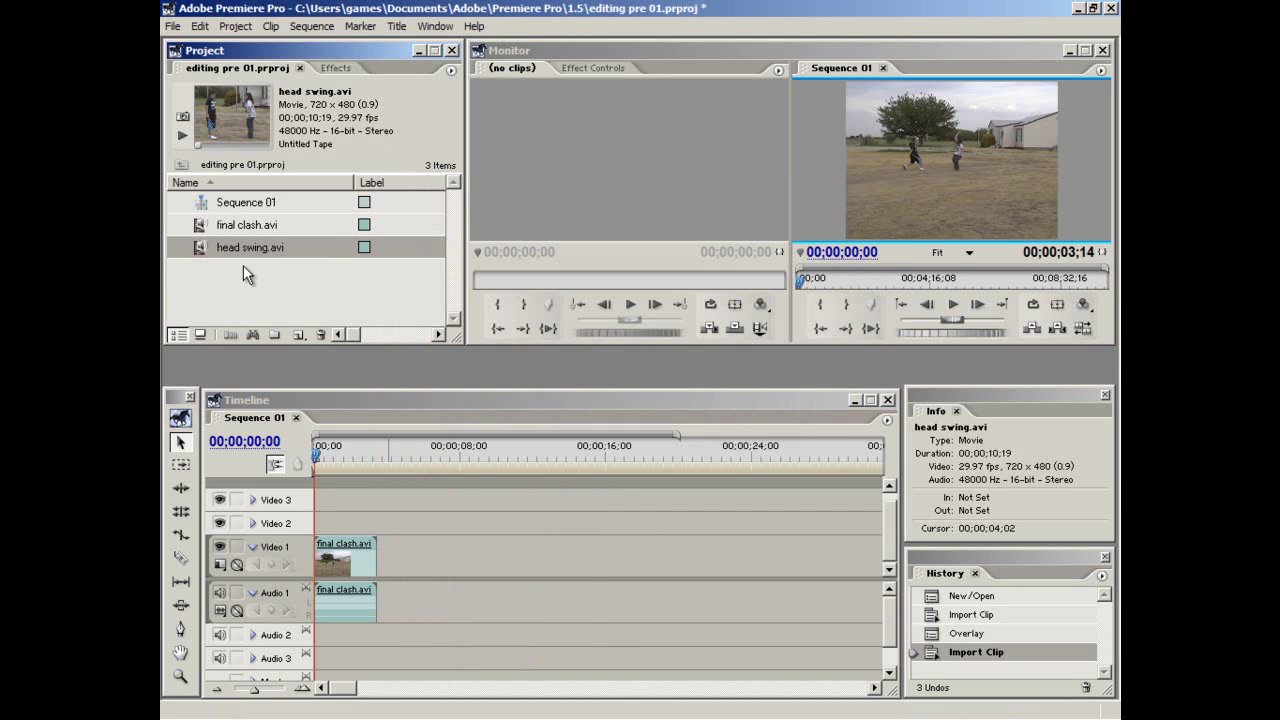
pyautogui.moveTo(263, 244); pyautogui.dragTo(387, 563)
pyautogui.click(365, 442)
pyautogui.click(348, 449)
pyautogui.press('space')
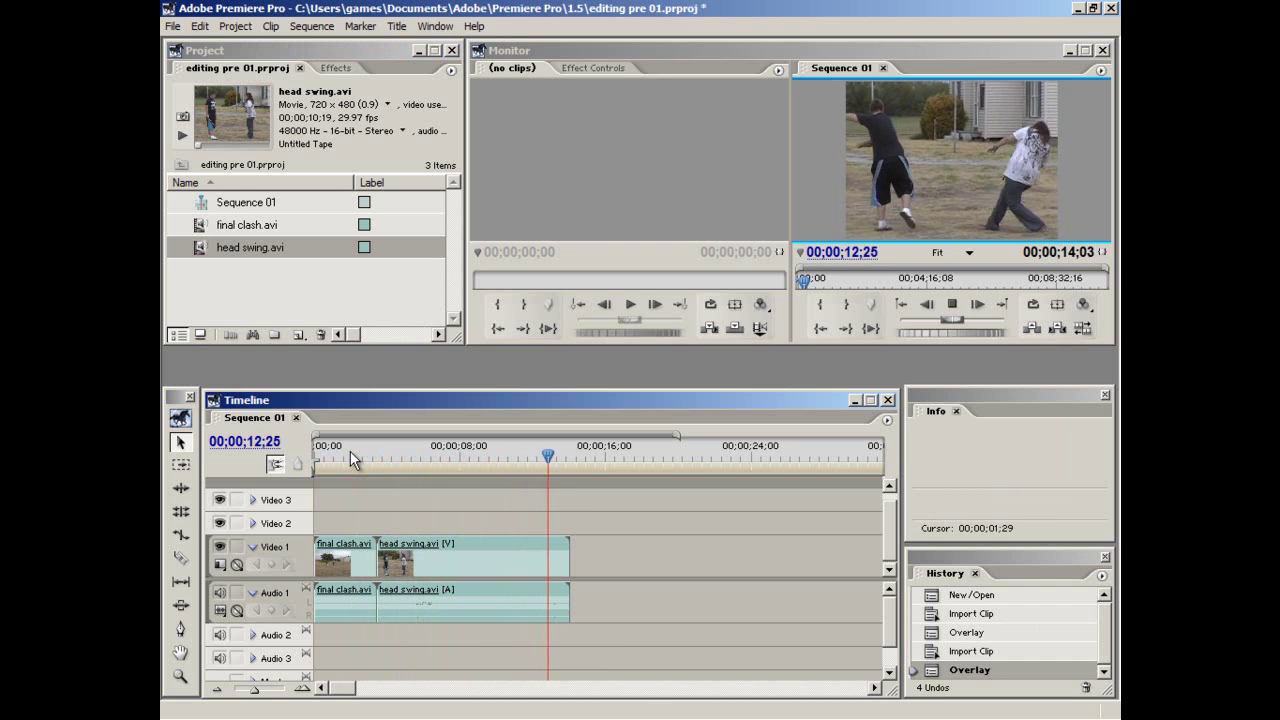
pyautogui.click(373, 455)
# Step: Play Sequence 01 from the start and zoom the timeline in on the head swing clip
pyautogui.moveTo(373, 455); pyautogui.dragTo(307, 473)
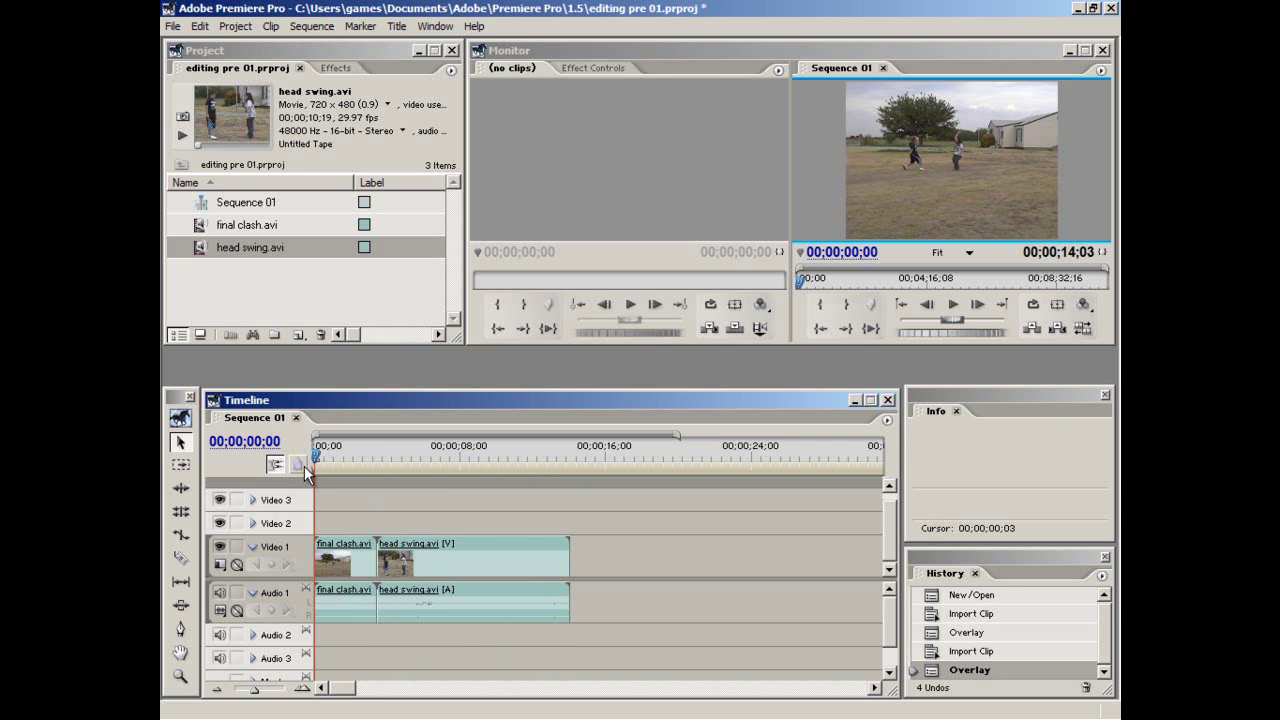
pyautogui.click(362, 452)
pyautogui.press('space')
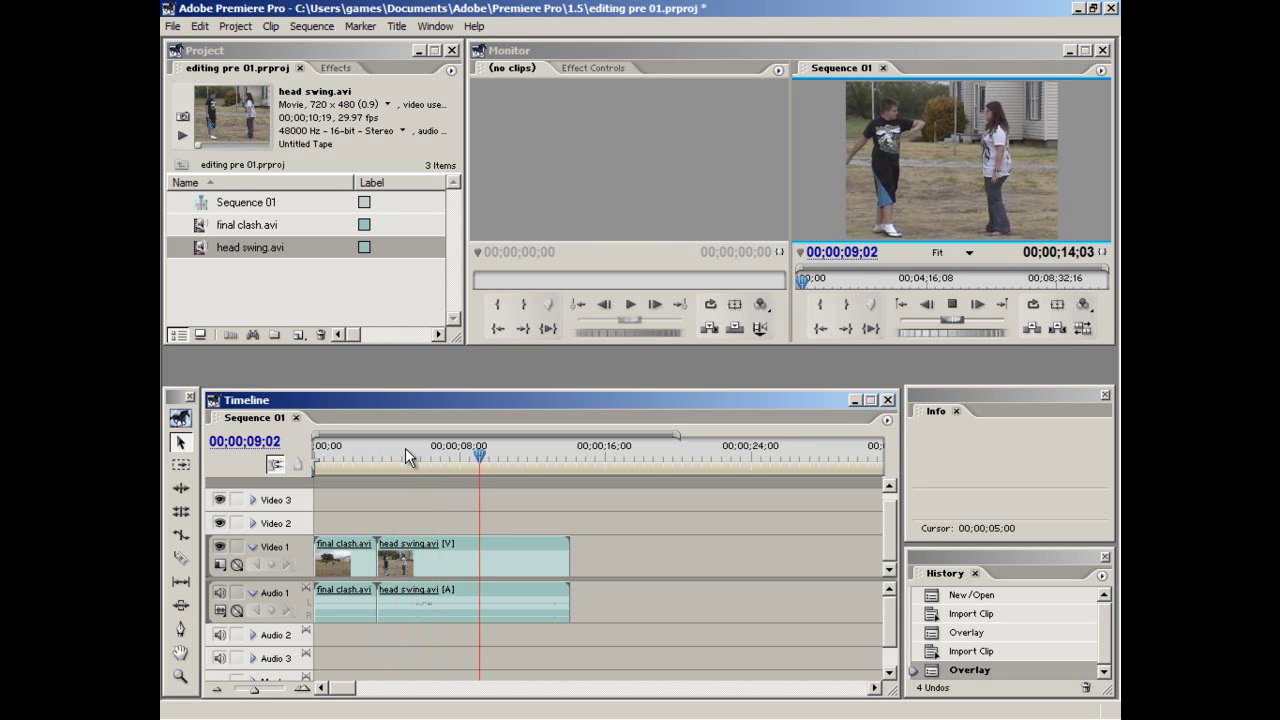
pyautogui.moveTo(445, 450); pyautogui.dragTo(421, 452)
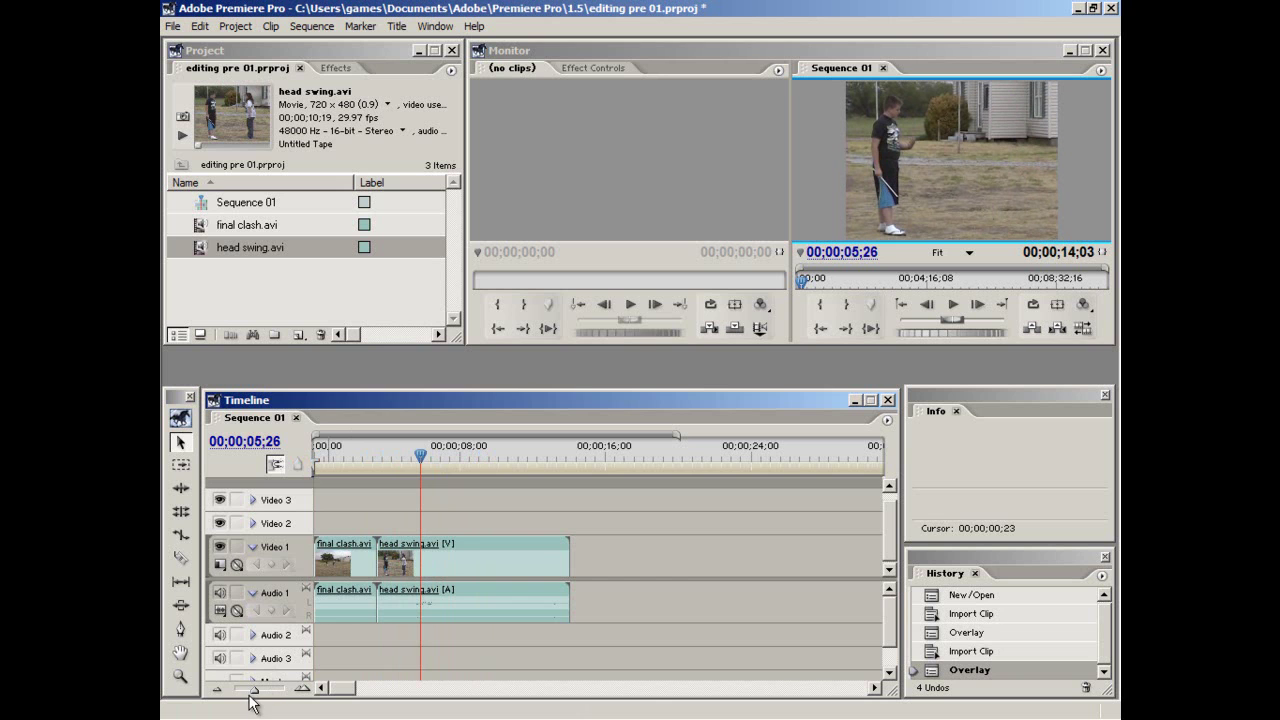
pyautogui.moveTo(257, 689)
pyautogui.mouseDown()
pyautogui.moveTo(303, 690)
pyautogui.moveTo(281, 689)
pyautogui.mouseUp()
# Step: Step the playhead frame by frame until it rests on 00;00;11;16
pyautogui.moveTo(570, 443); pyautogui.dragTo(725, 470)
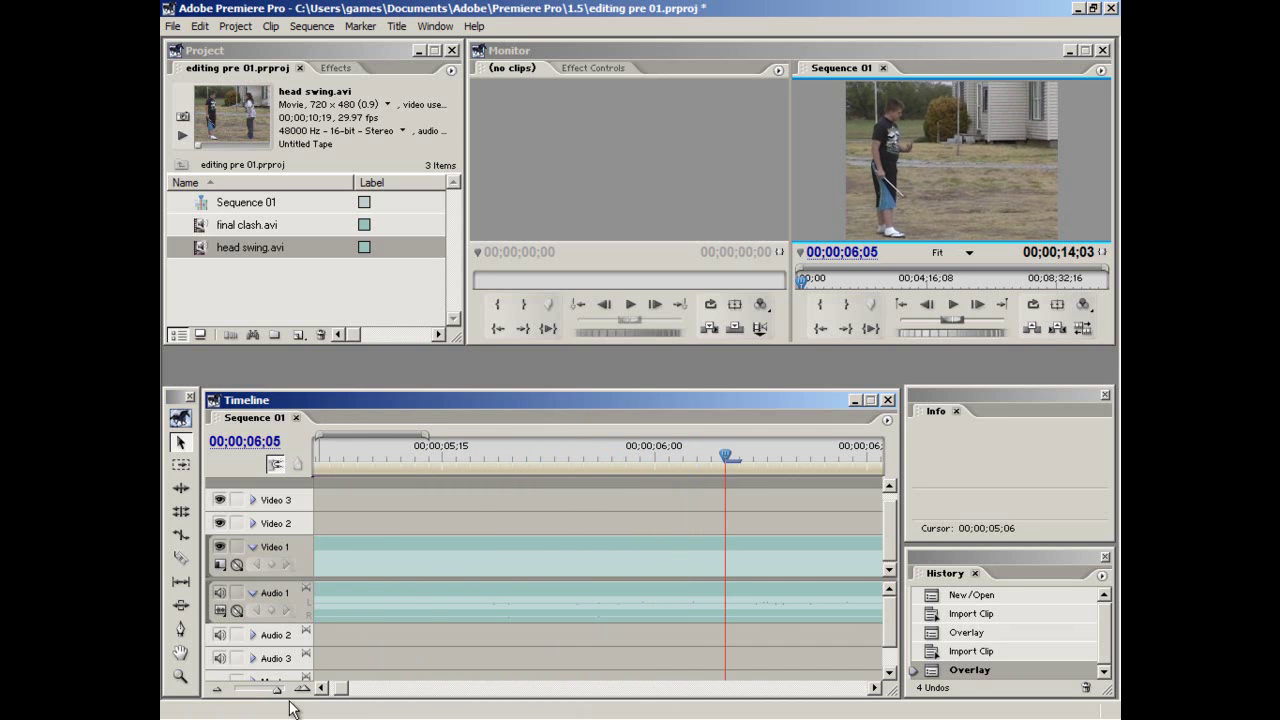
pyautogui.press('Right')
pyautogui.press('Right')
pyautogui.press('Right')
pyautogui.press('Right')
pyautogui.press('Right')
pyautogui.press('Right')
pyautogui.press('Right')
pyautogui.press('Right')
pyautogui.press('Right')
pyautogui.press('Right')
pyautogui.press('Right')
pyautogui.press('Right')
pyautogui.press('Right')
pyautogui.press('Right')
pyautogui.press('Right')
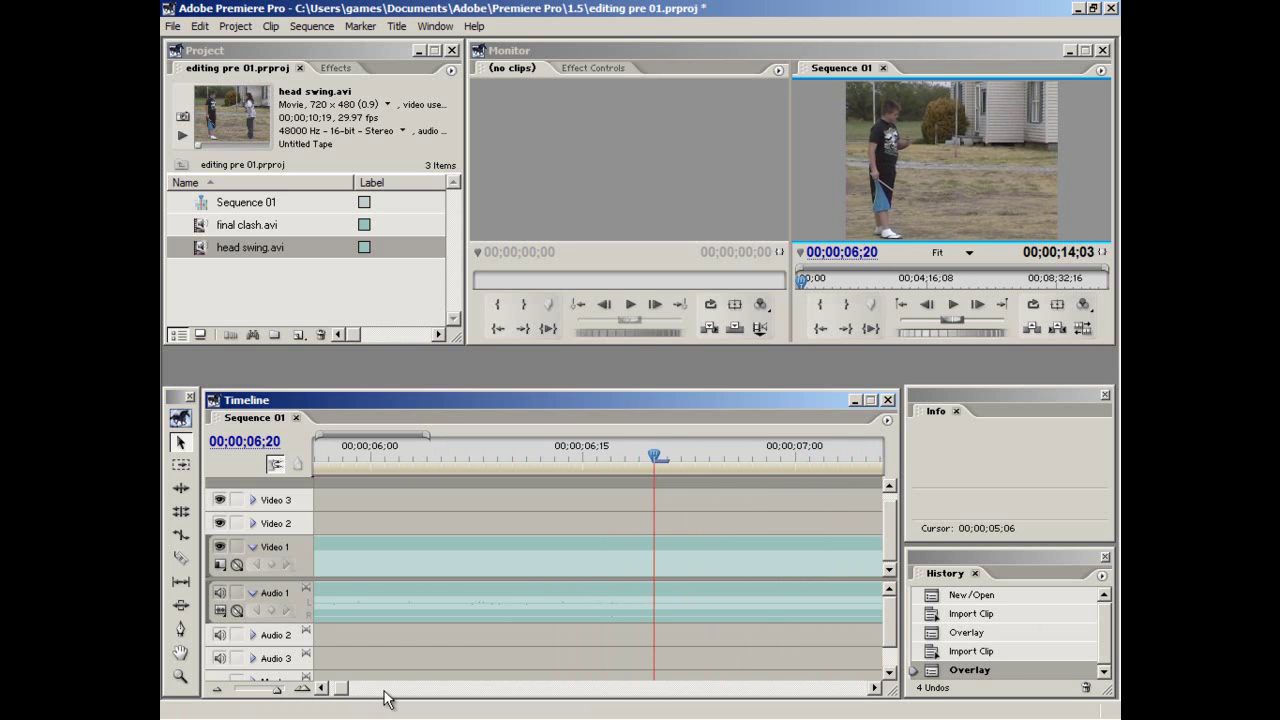
pyautogui.press('Right')
pyautogui.press('Right')
pyautogui.press('Right')
pyautogui.press('Right')
pyautogui.press('Right')
pyautogui.press('Right')
pyautogui.press('Right')
pyautogui.press('Right')
pyautogui.press('Right')
pyautogui.press('Right')
pyautogui.press('Right')
pyautogui.press('Right')
pyautogui.press('Right')
pyautogui.press('Right')
pyautogui.press('Right')
pyautogui.press('Right')
pyautogui.press('Right')
pyautogui.press('Right')
pyautogui.press('Right')
pyautogui.press('Right')
pyautogui.press('Right')
pyautogui.press('Right')
pyautogui.press('Right')
pyautogui.press('Right')
pyautogui.press('Right')
pyautogui.press('Right')
pyautogui.press('Right')
pyautogui.press('Right')
pyautogui.press('Right')
pyautogui.press('Right')
pyautogui.press('Right')
pyautogui.press('Right')
pyautogui.press('Right')
pyautogui.press('Right')
pyautogui.press('Right')
pyautogui.press('Right')
pyautogui.press('Right')
pyautogui.press('Right')
pyautogui.press('Right')
pyautogui.press('Right')
pyautogui.press('Right')
pyautogui.press('Right')
pyautogui.press('Right')
pyautogui.press('Right')
pyautogui.press('Right')
pyautogui.press('Right')
pyautogui.press('Right')
pyautogui.press('Right')
pyautogui.press('Right')
pyautogui.press('Right')
pyautogui.press('Right')
pyautogui.press('Right')
pyautogui.press('Right')
pyautogui.press('Right')
pyautogui.press('Right')
pyautogui.press('Right')
pyautogui.press('Right')
pyautogui.press('Right')
pyautogui.press('Right')
pyautogui.press('Right')
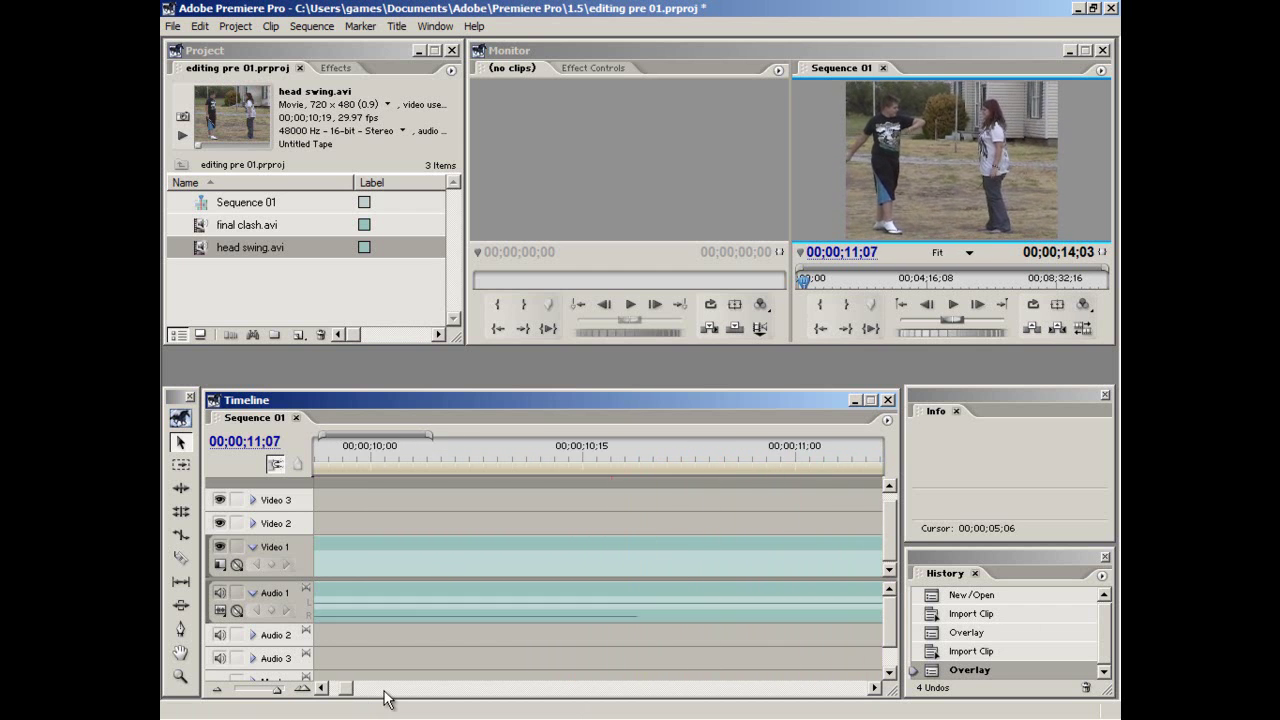
pyautogui.press('Right')
pyautogui.press('Right')
pyautogui.press('Right')
pyautogui.press('Right')
pyautogui.press('Right')
pyautogui.press('Right')
pyautogui.press('Right')
pyautogui.press('Right')
pyautogui.press('Right')
pyautogui.press('Right')
pyautogui.press('Right')
pyautogui.press('Right')
pyautogui.press('Right')
pyautogui.press('Right')
pyautogui.press('Right')
pyautogui.press('Right')
pyautogui.press('Right')
pyautogui.press('Right')
pyautogui.press('Right')
pyautogui.press('Right')
pyautogui.press('Left')
pyautogui.press('Left')
pyautogui.press('Left')
pyautogui.press('Left')
pyautogui.press('Left')
pyautogui.press('Left')
pyautogui.press('Left')
pyautogui.press('Left')
pyautogui.press('Left')
pyautogui.press('Left')
pyautogui.press('Left')
pyautogui.press('Left')
pyautogui.press('Left')
pyautogui.press('Left')
pyautogui.press('Left')
pyautogui.press('Left')
pyautogui.press('Left')
pyautogui.press('Left')
pyautogui.press('Left')
pyautogui.press('Left')
pyautogui.press('Left')
pyautogui.press('Right')
pyautogui.press('Left')
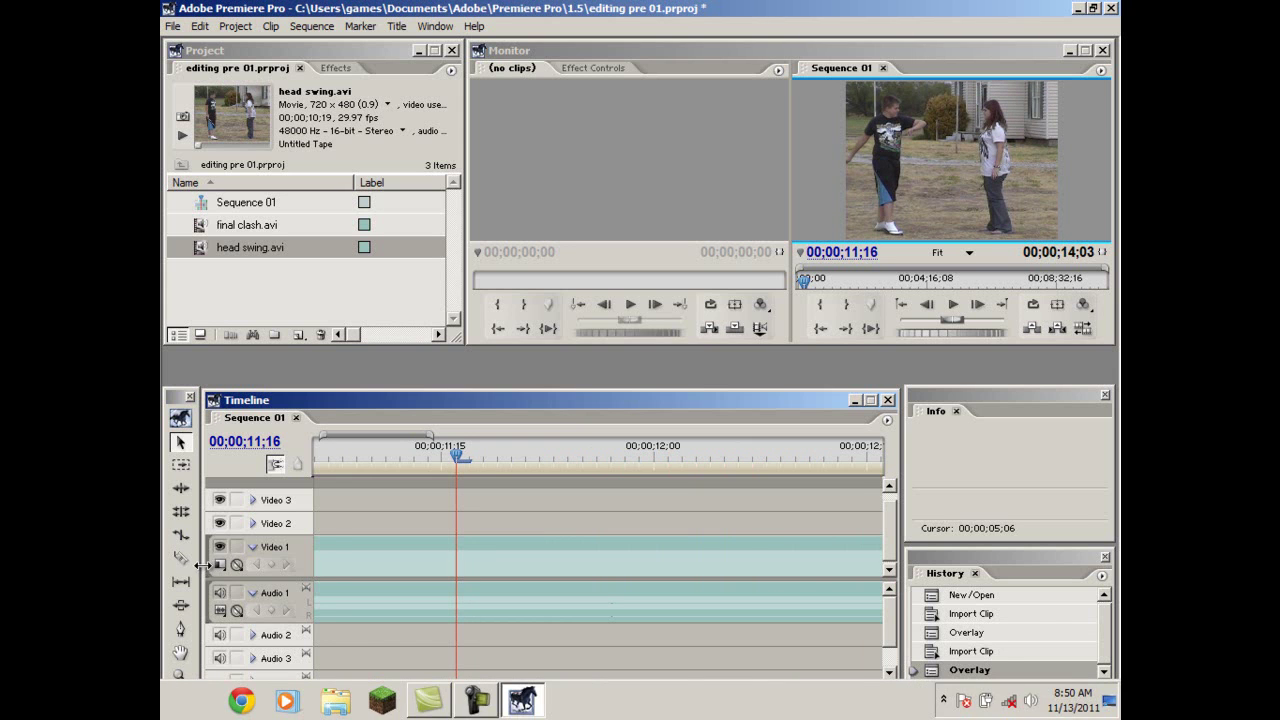
# Step: Razor-cut the head swing clip at the playhead and select the piece before the cut
pyautogui.click(181, 559)
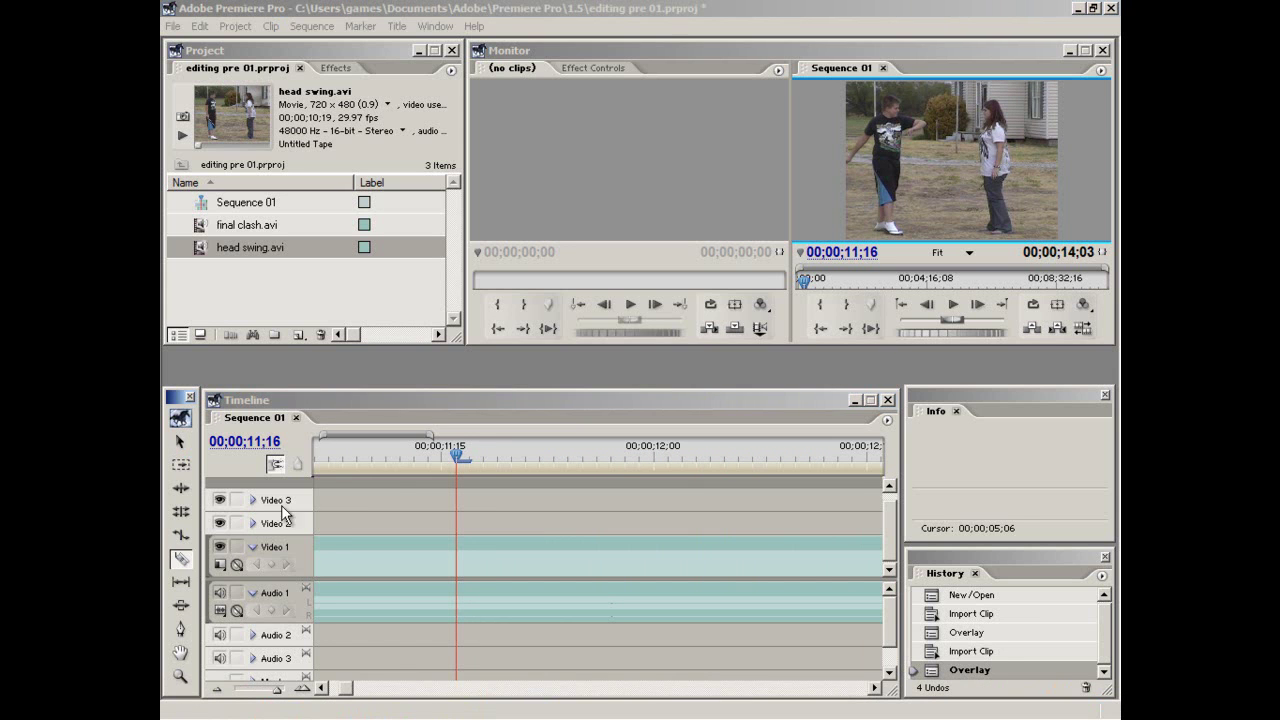
pyautogui.click(461, 549)
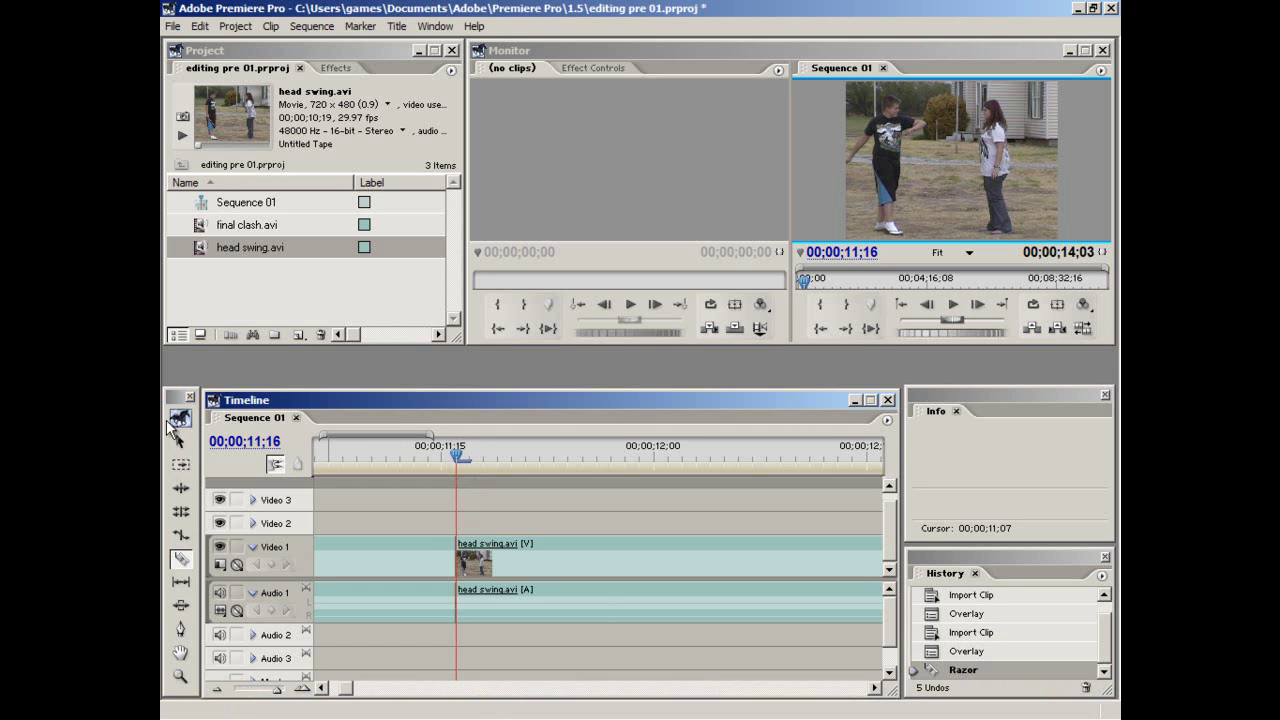
pyautogui.click(179, 442)
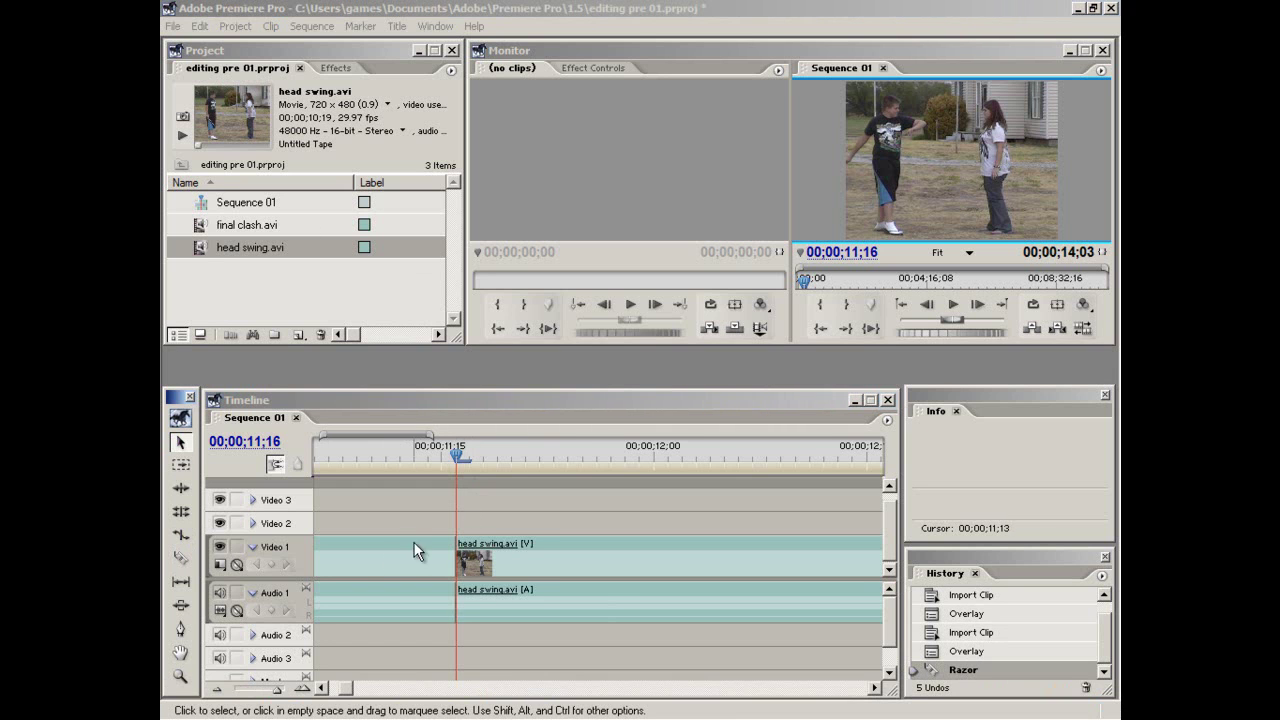
pyautogui.click(364, 562)
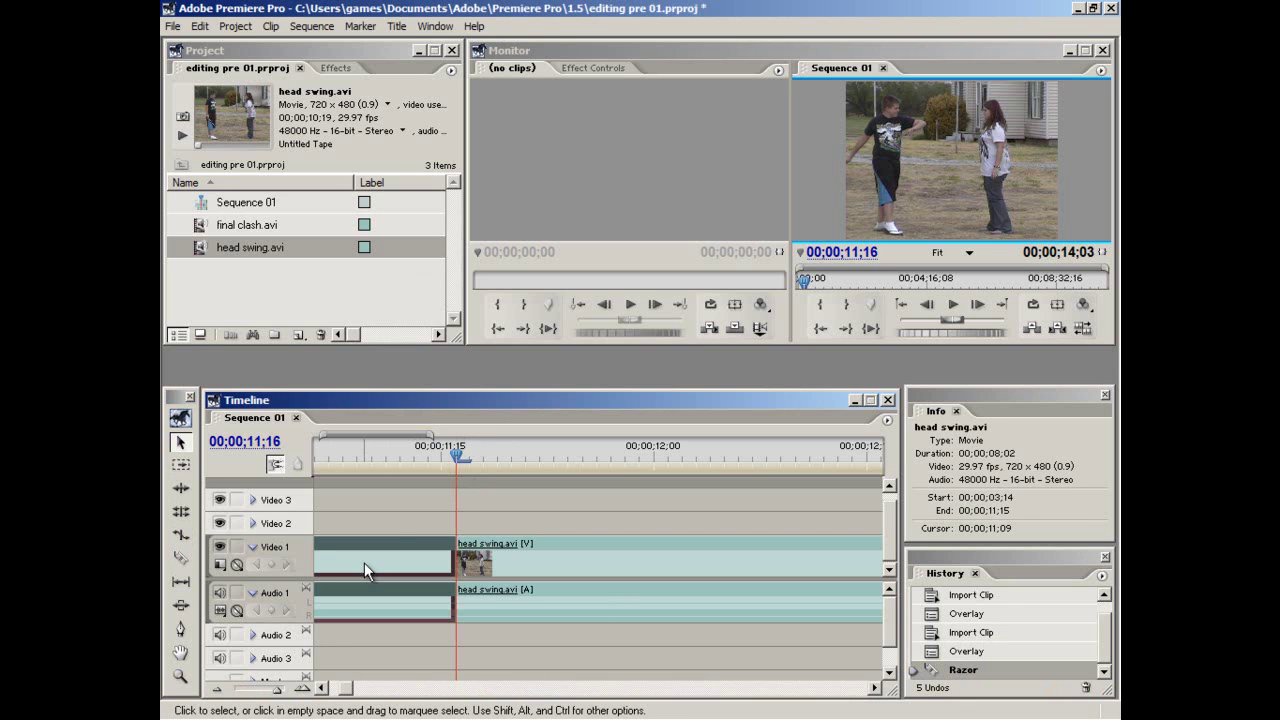
# Step: Delete the selected head swing piece and extend the remaining clip's start earlier
pyautogui.click(322, 688)
pyautogui.moveTo(278, 689); pyautogui.dragTo(254, 690)
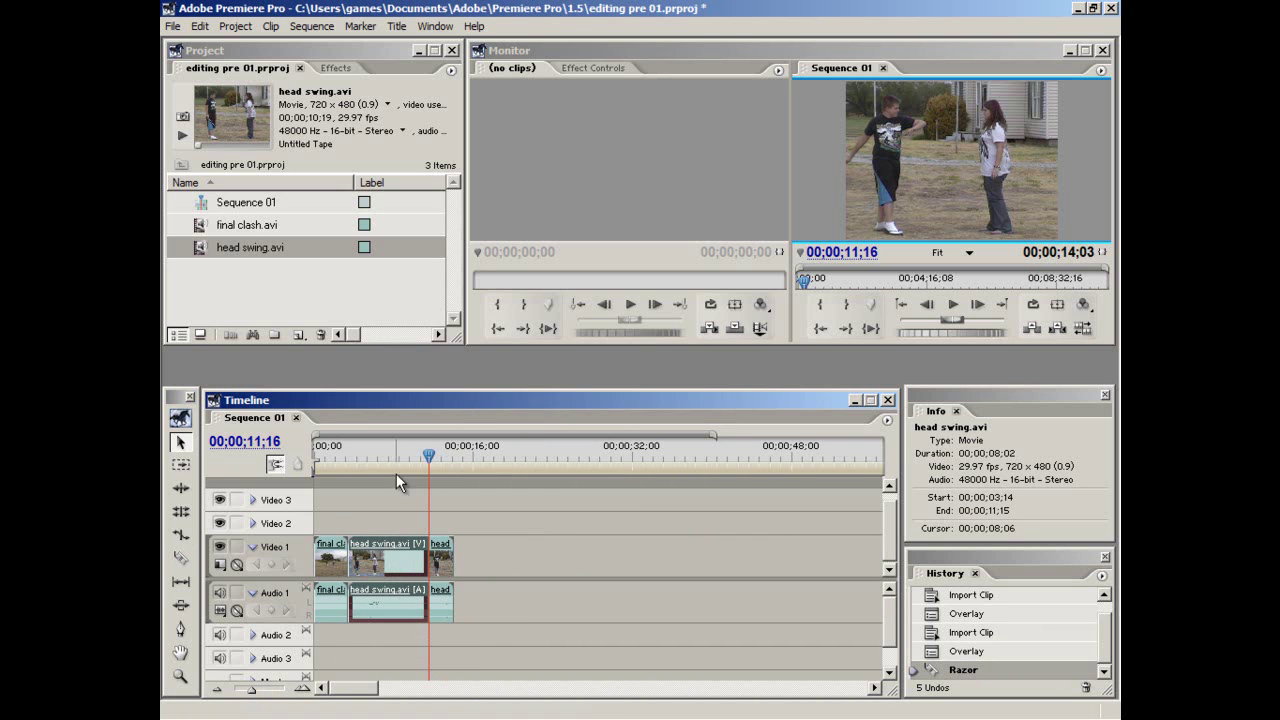
pyautogui.moveTo(382, 447); pyautogui.dragTo(443, 468)
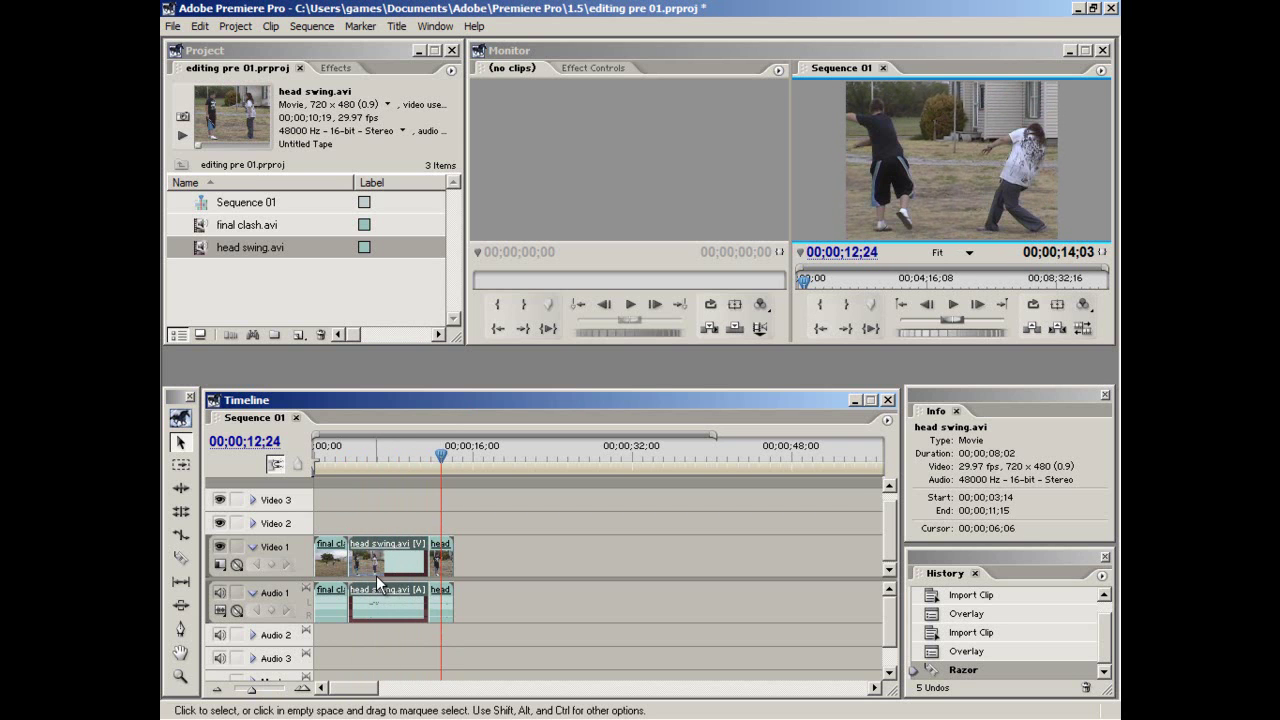
pyautogui.press('Delete')
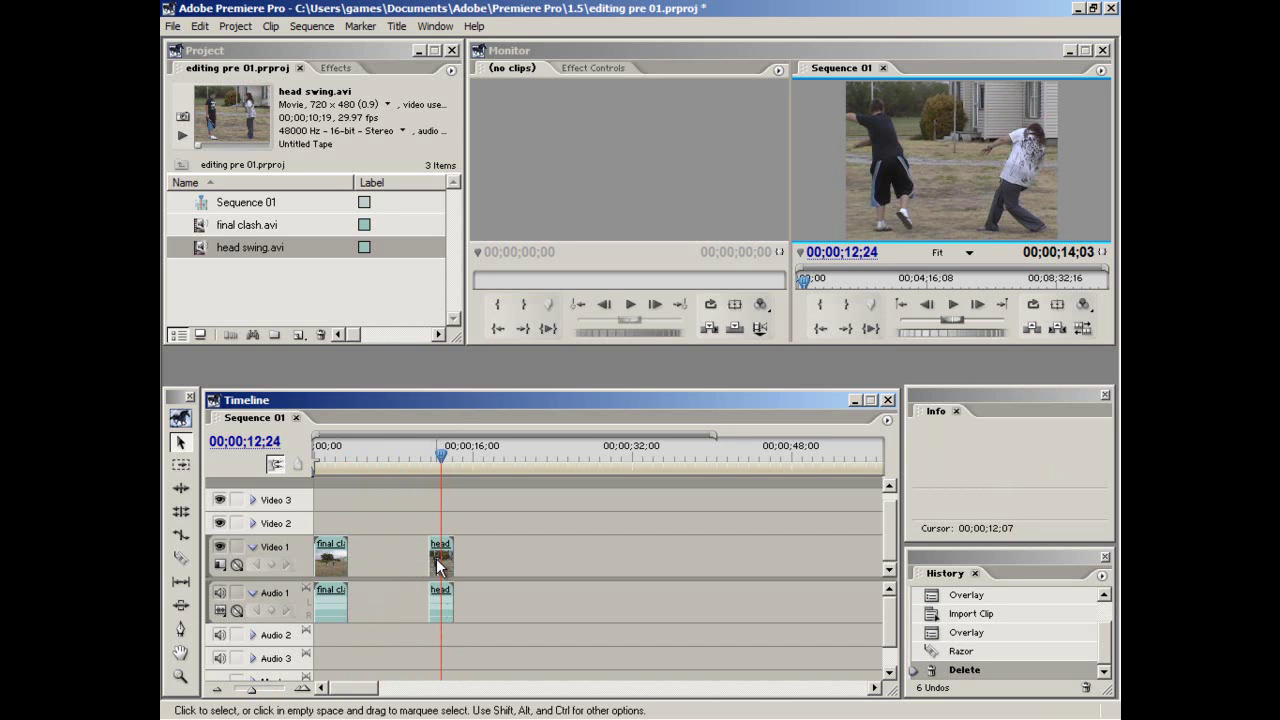
pyautogui.moveTo(431, 563); pyautogui.dragTo(352, 565)
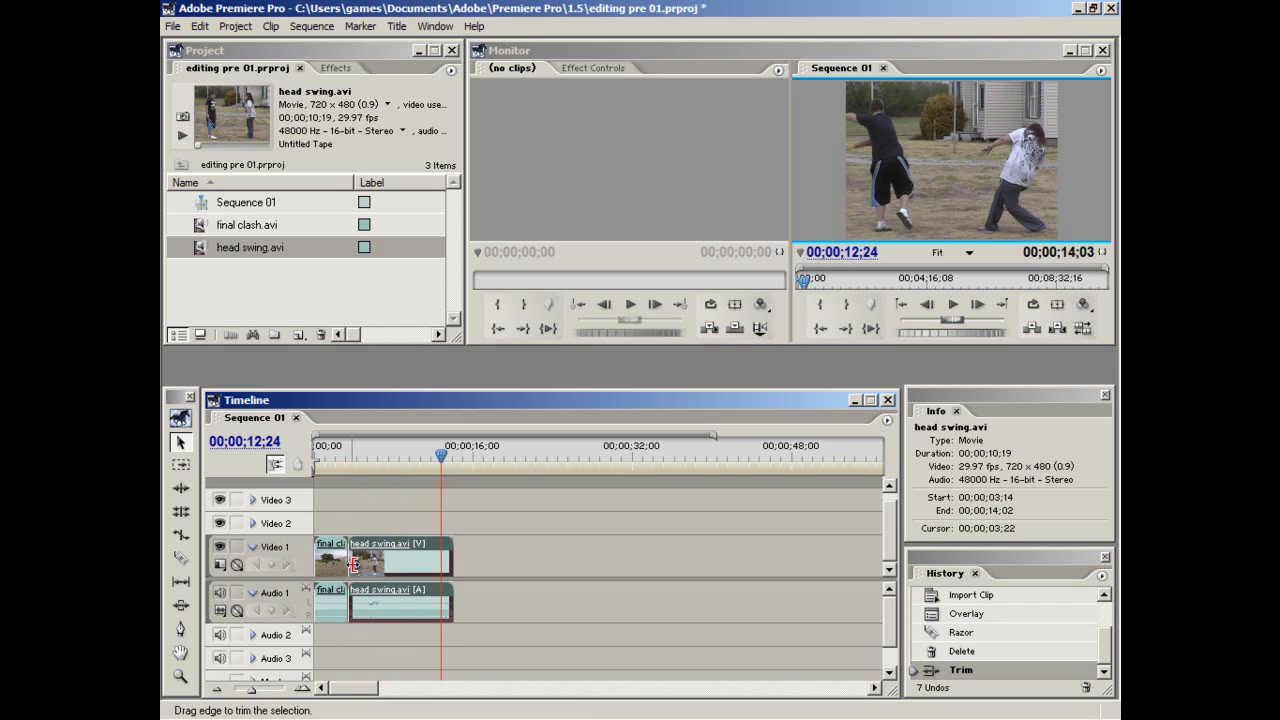
pyautogui.hotkey('ctrl', 'z')
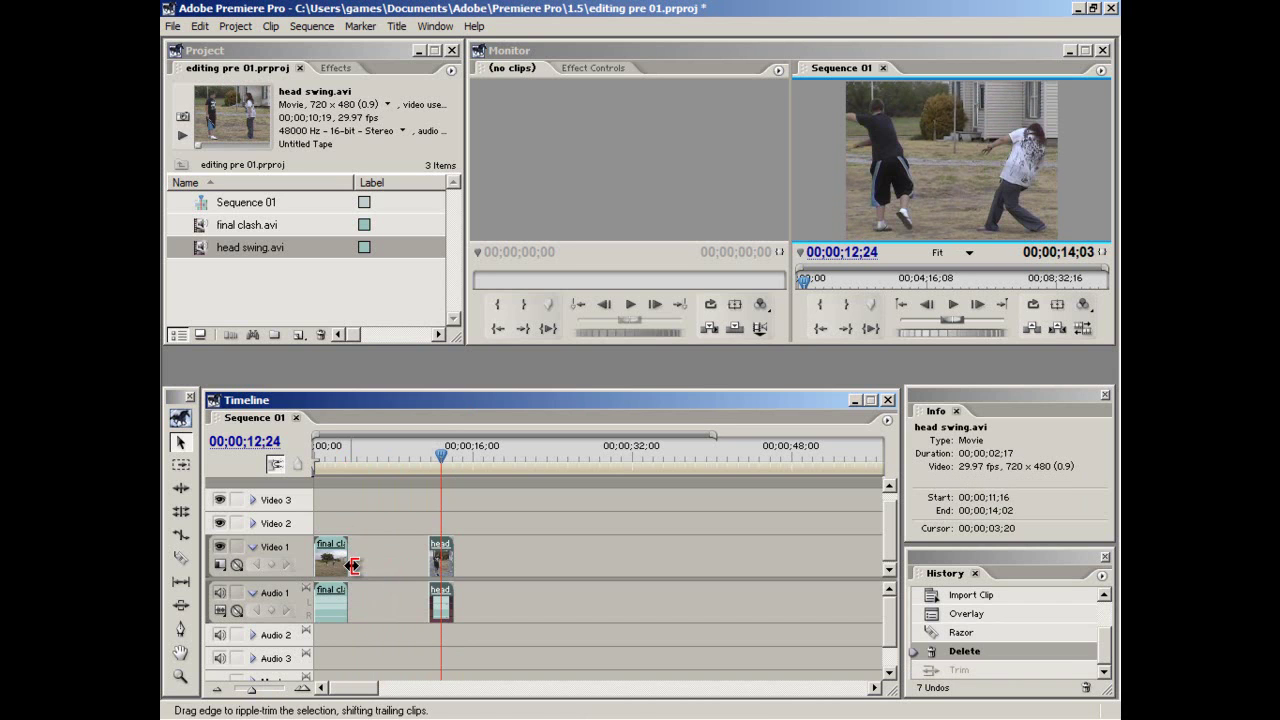
pyautogui.moveTo(436, 563)
pyautogui.mouseDown()
pyautogui.moveTo(361, 562)
pyautogui.moveTo(436, 571)
pyautogui.mouseUp()
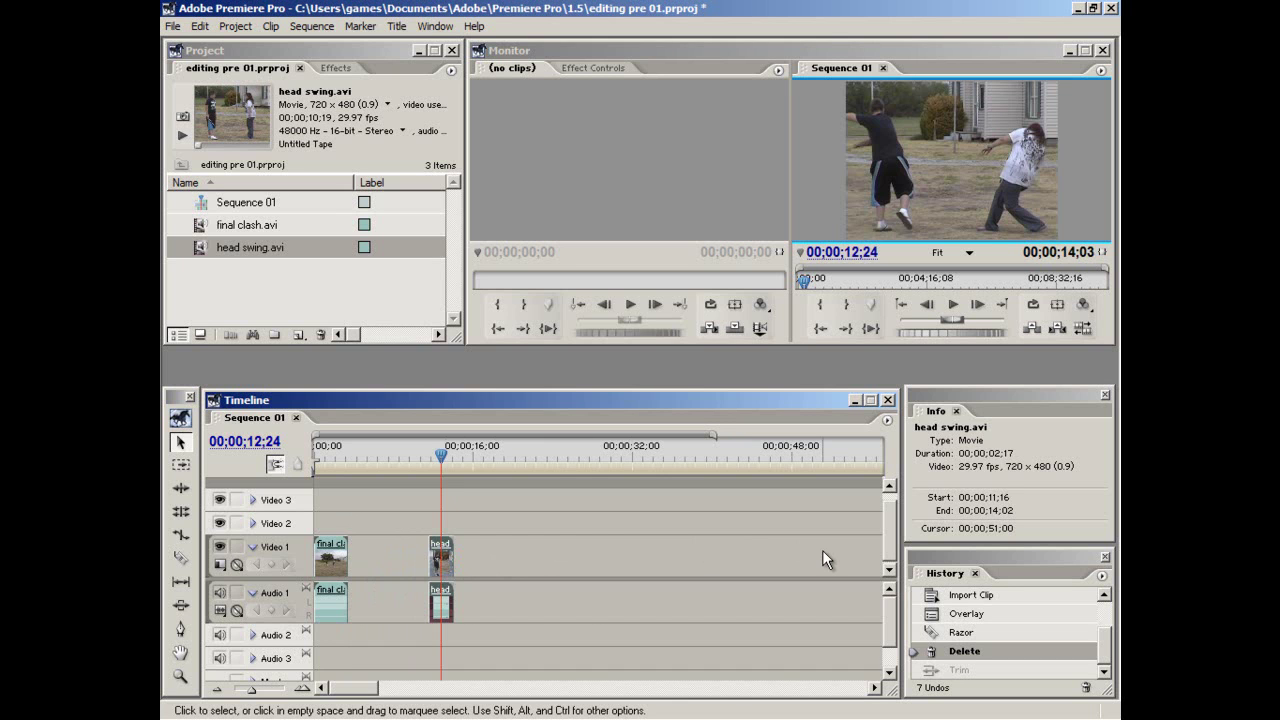
# Step: Butt head swing.avi against the first final clash clip and add a second final clash.avi after it
pyautogui.click(183, 466)
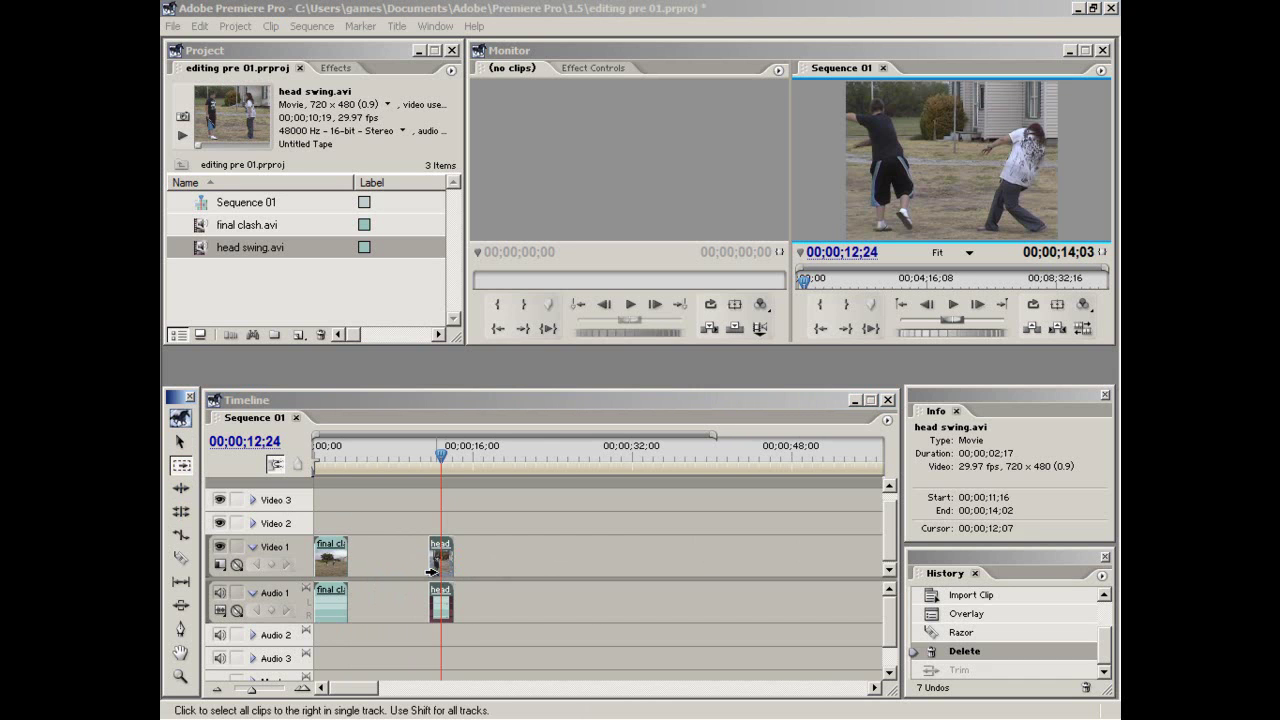
pyautogui.moveTo(437, 563)
pyautogui.mouseDown()
pyautogui.moveTo(366, 558)
pyautogui.moveTo(441, 560)
pyautogui.mouseUp()
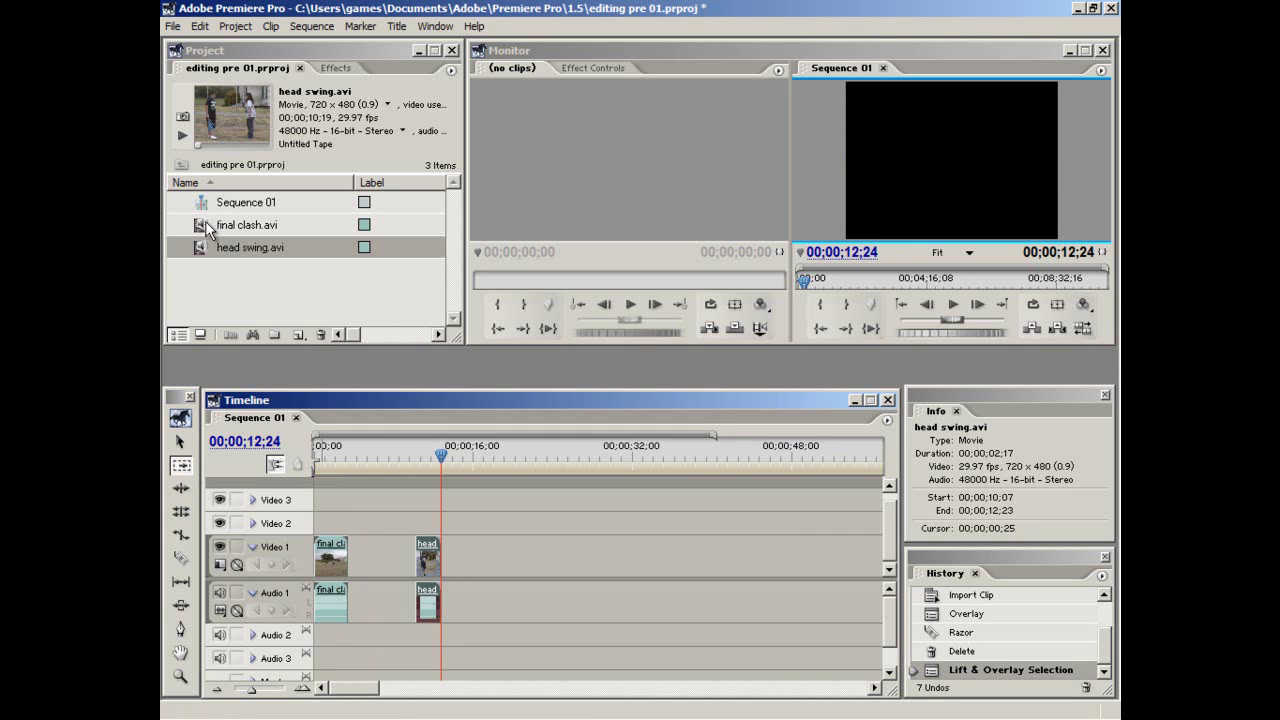
pyautogui.moveTo(251, 230); pyautogui.dragTo(369, 556)
pyautogui.press('m')
pyautogui.click(417, 561)
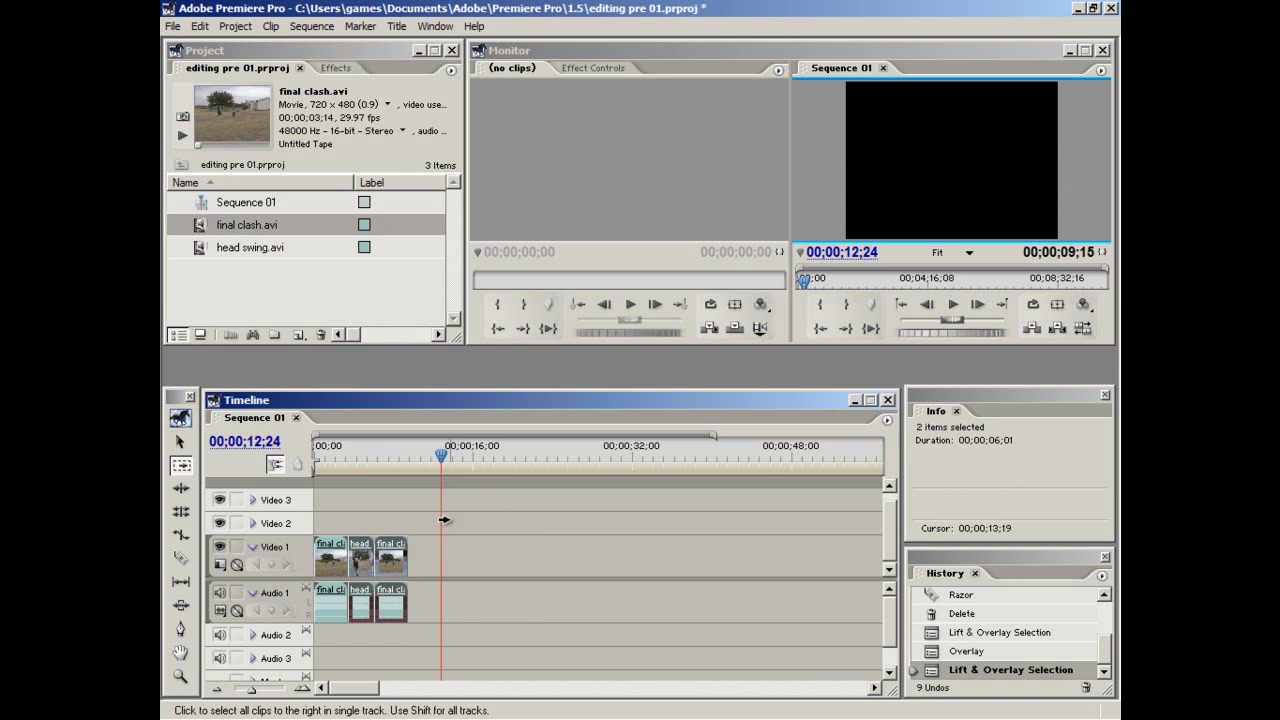
pyautogui.moveTo(444, 454); pyautogui.dragTo(315, 454)
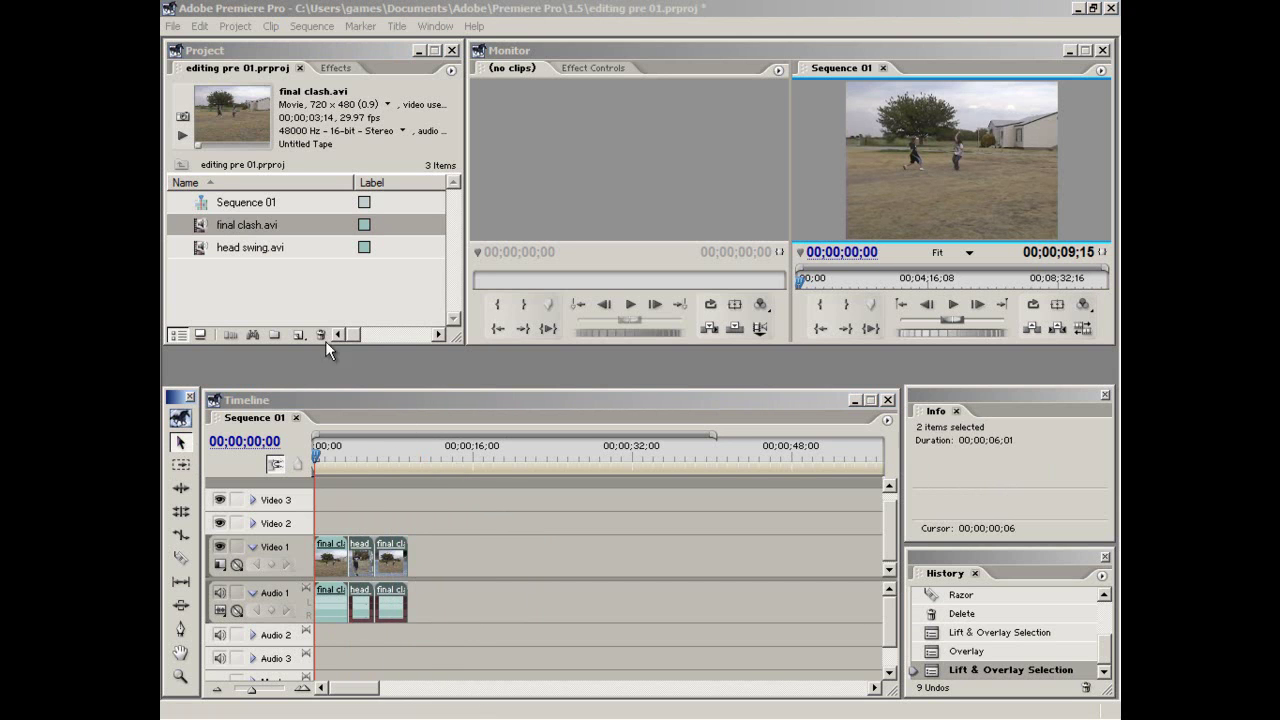
# Step: Unlink the head swing clip's audio from its video
pyautogui.click(439, 574)
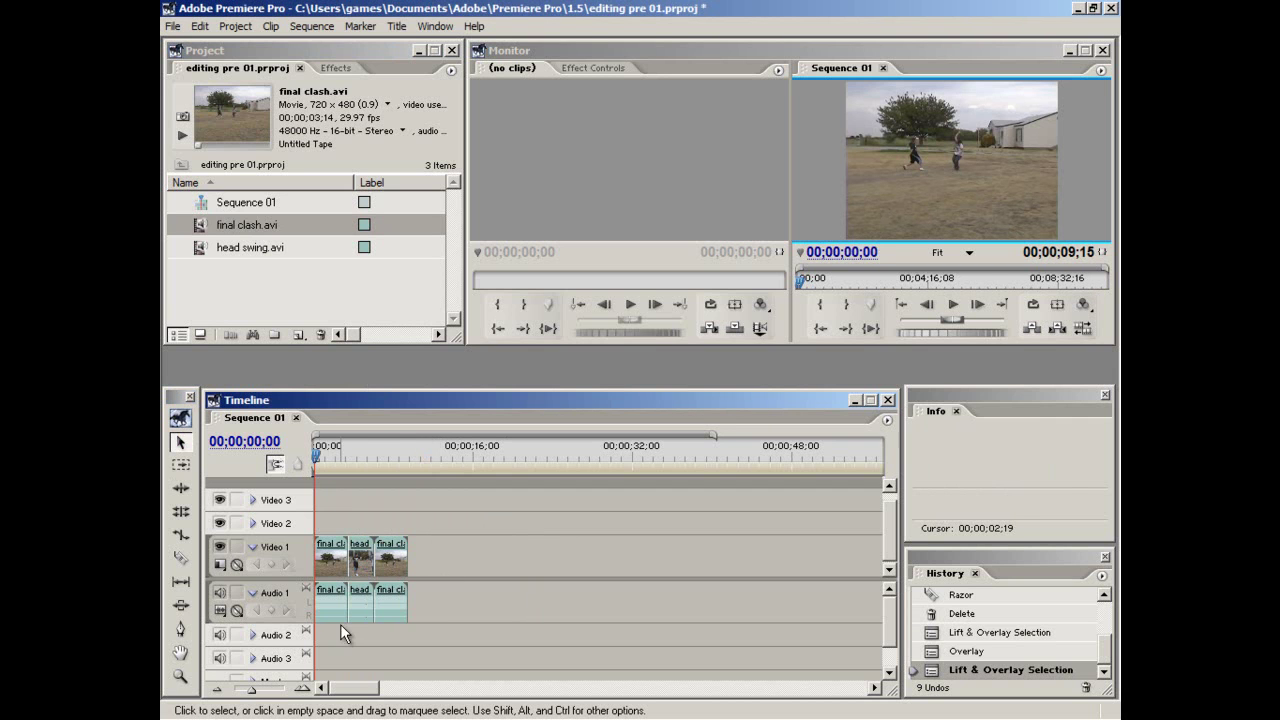
pyautogui.click(339, 591)
pyautogui.click(362, 602)
pyautogui.click(398, 595)
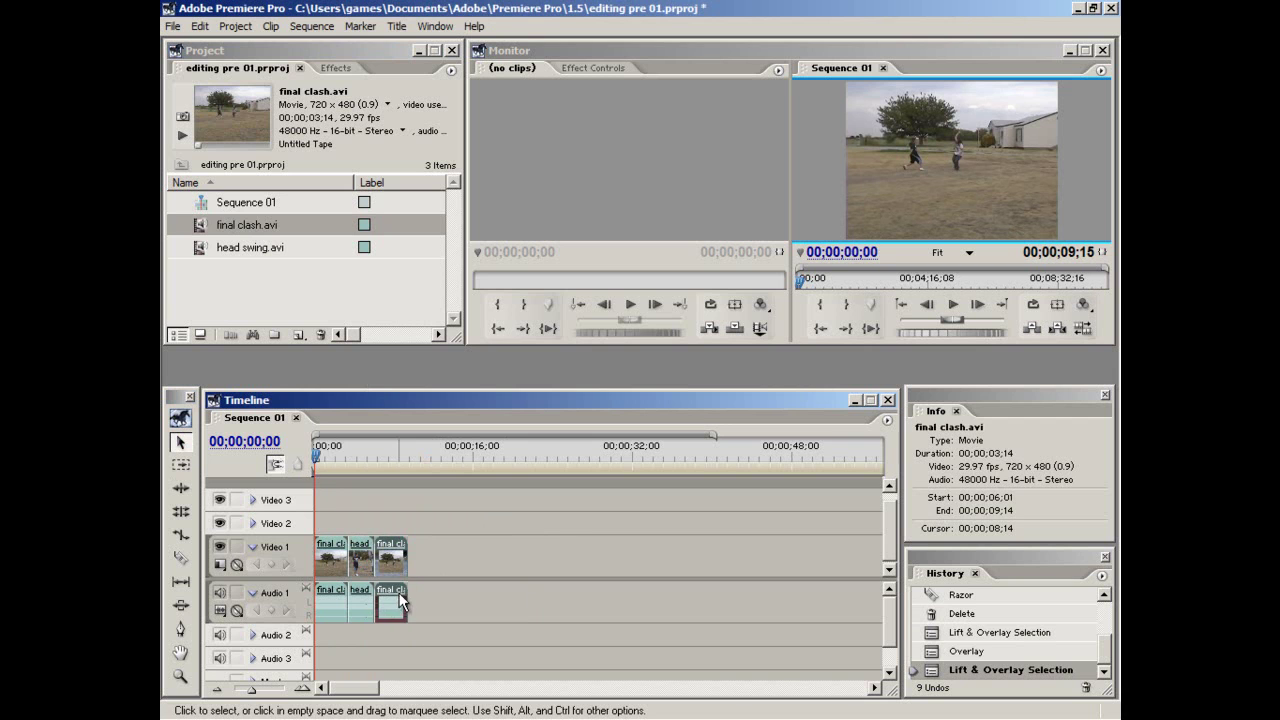
pyautogui.click(362, 555)
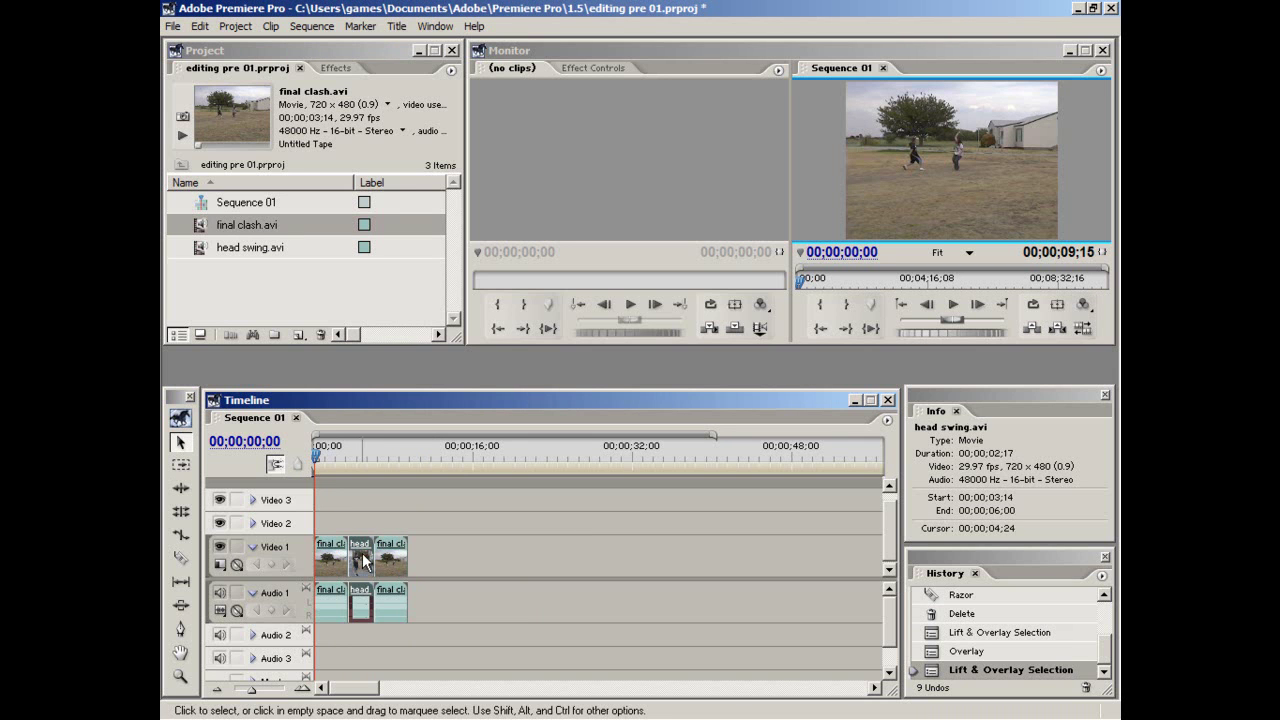
pyautogui.rightClick(362, 556)
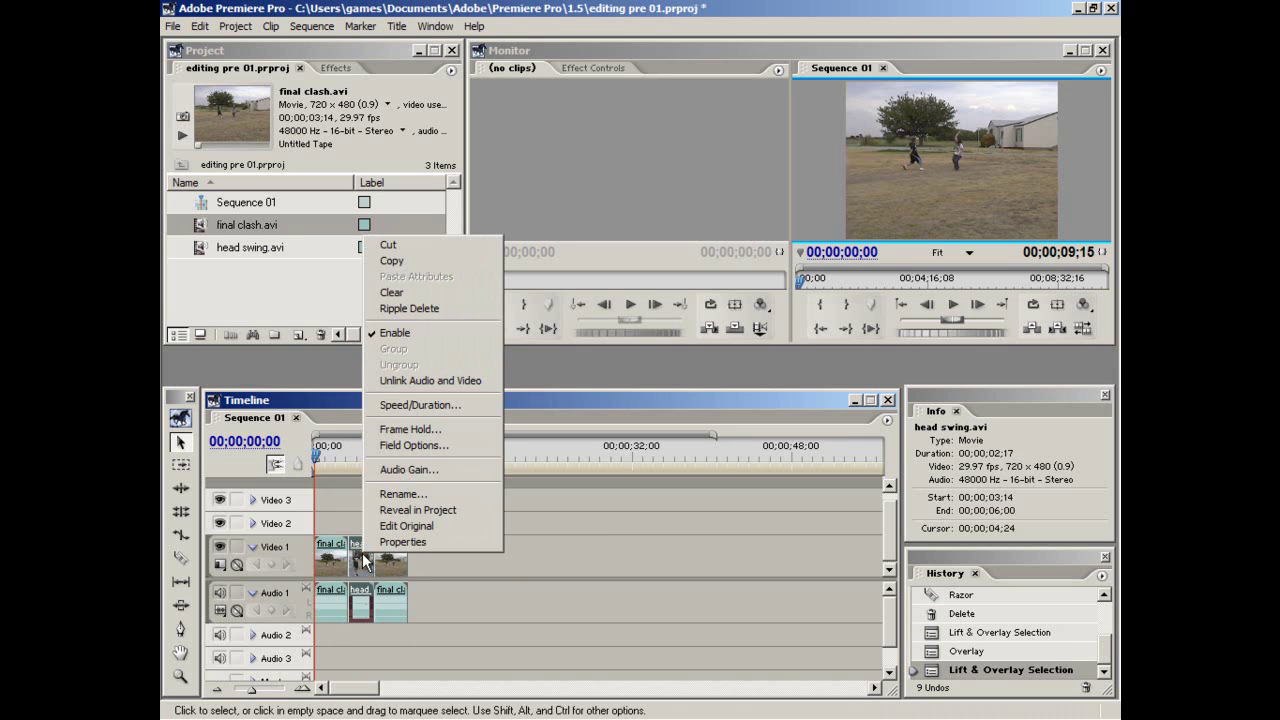
pyautogui.click(438, 380)
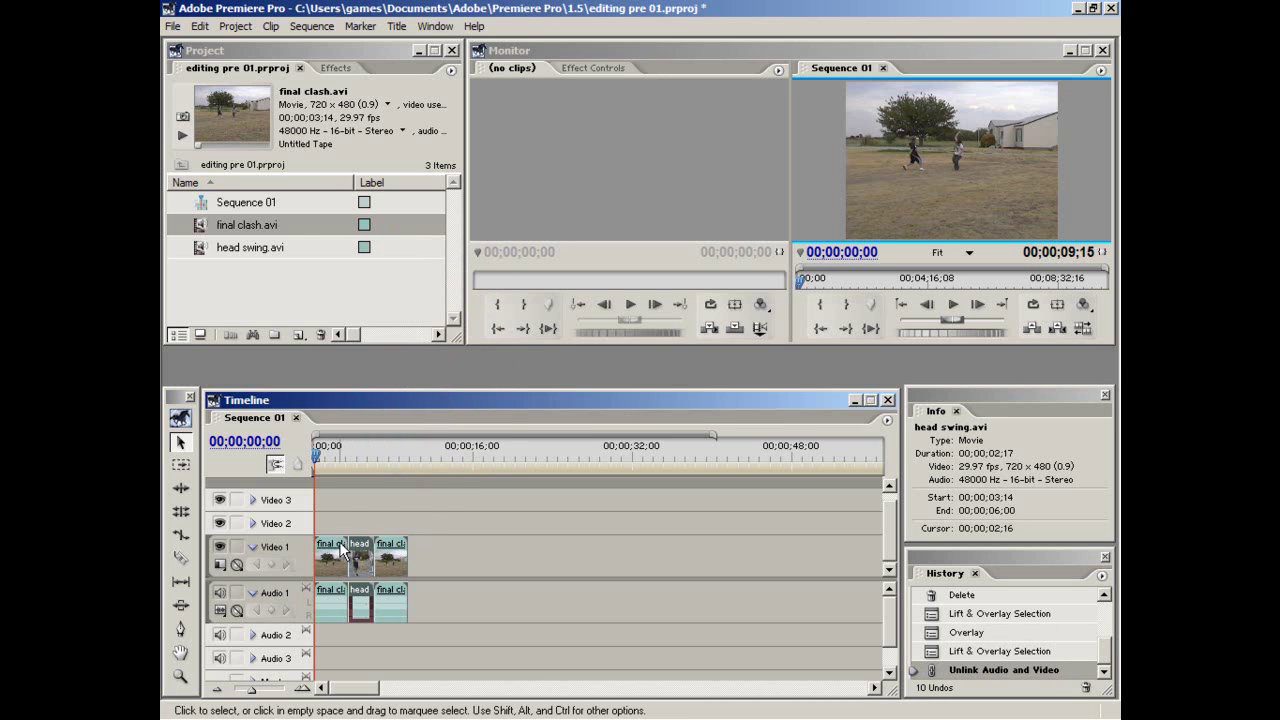
# Step: Clear the head swing audio from Audio 1 and return the playhead to the sequence start
pyautogui.click(372, 646)
pyautogui.click(360, 602)
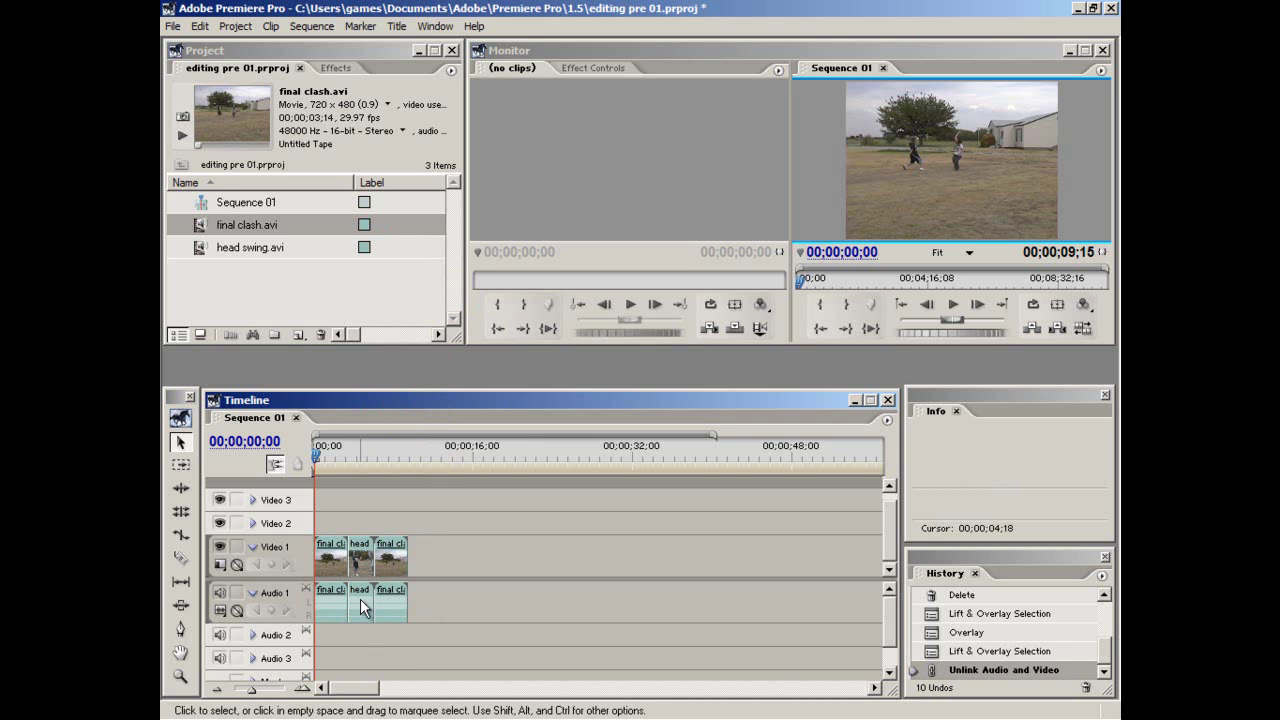
pyautogui.press('Delete')
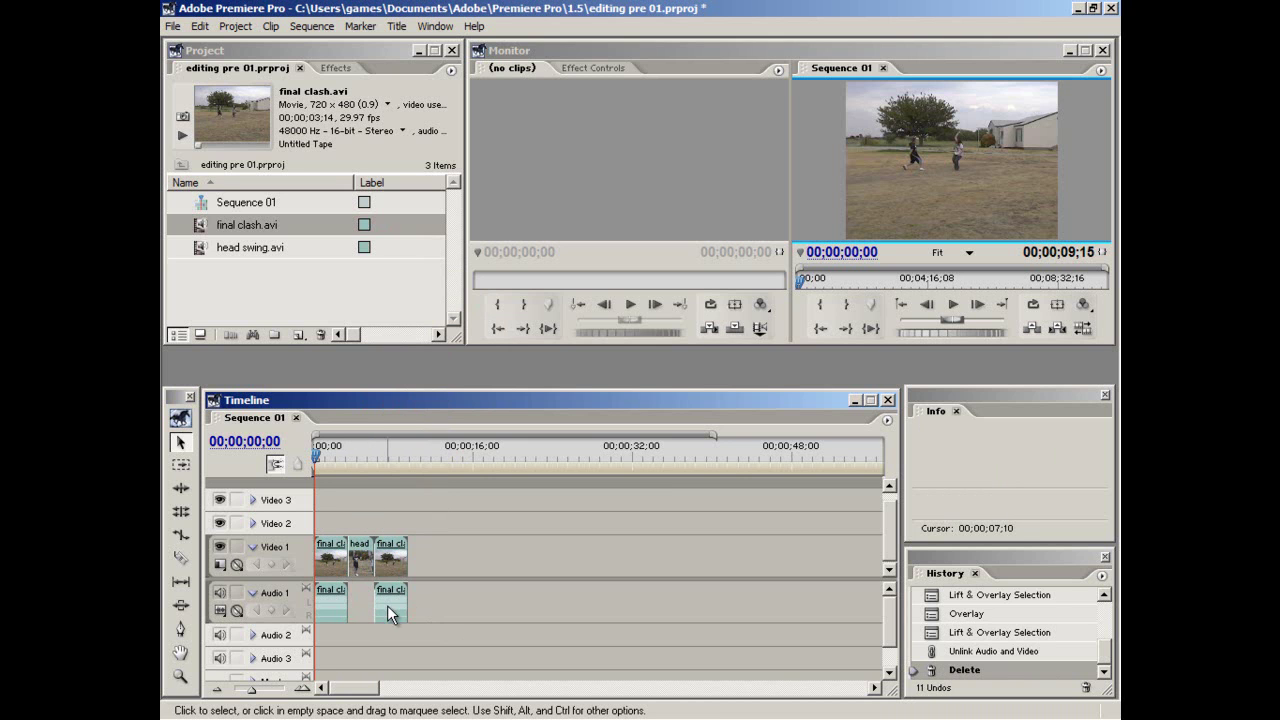
pyautogui.hotkey('ctrl', 'z')
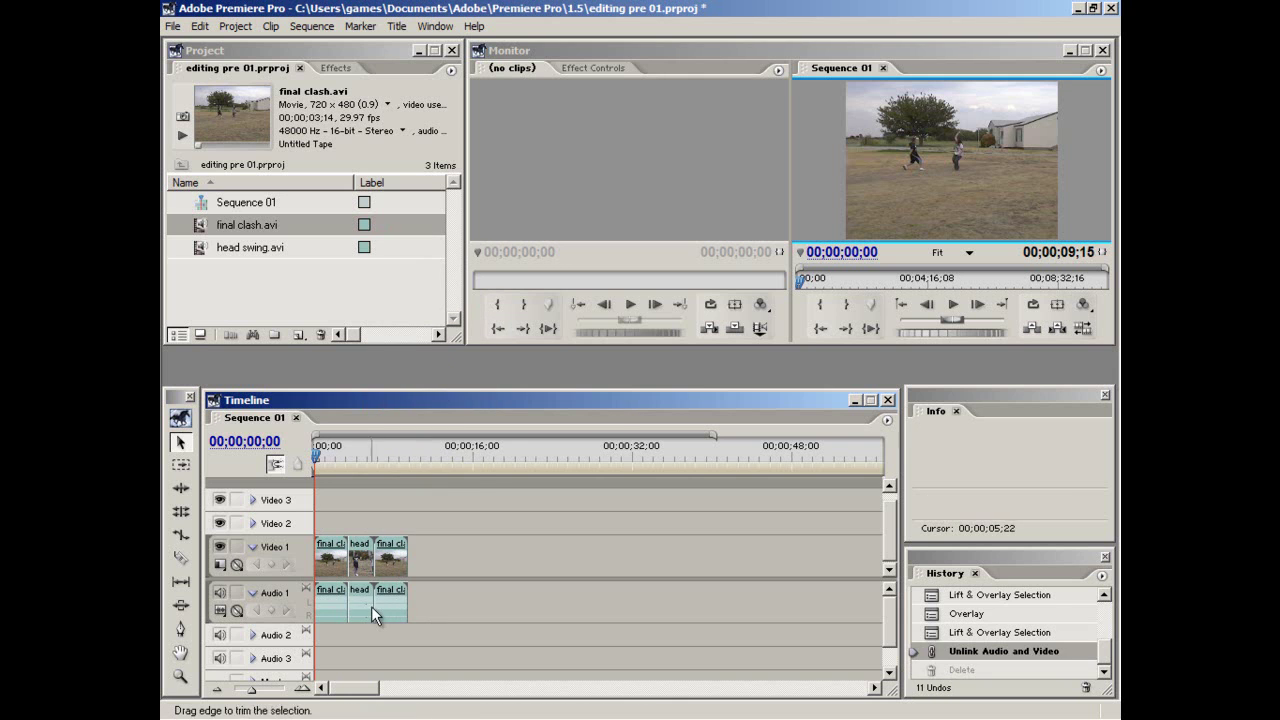
pyautogui.rightClick(355, 606)
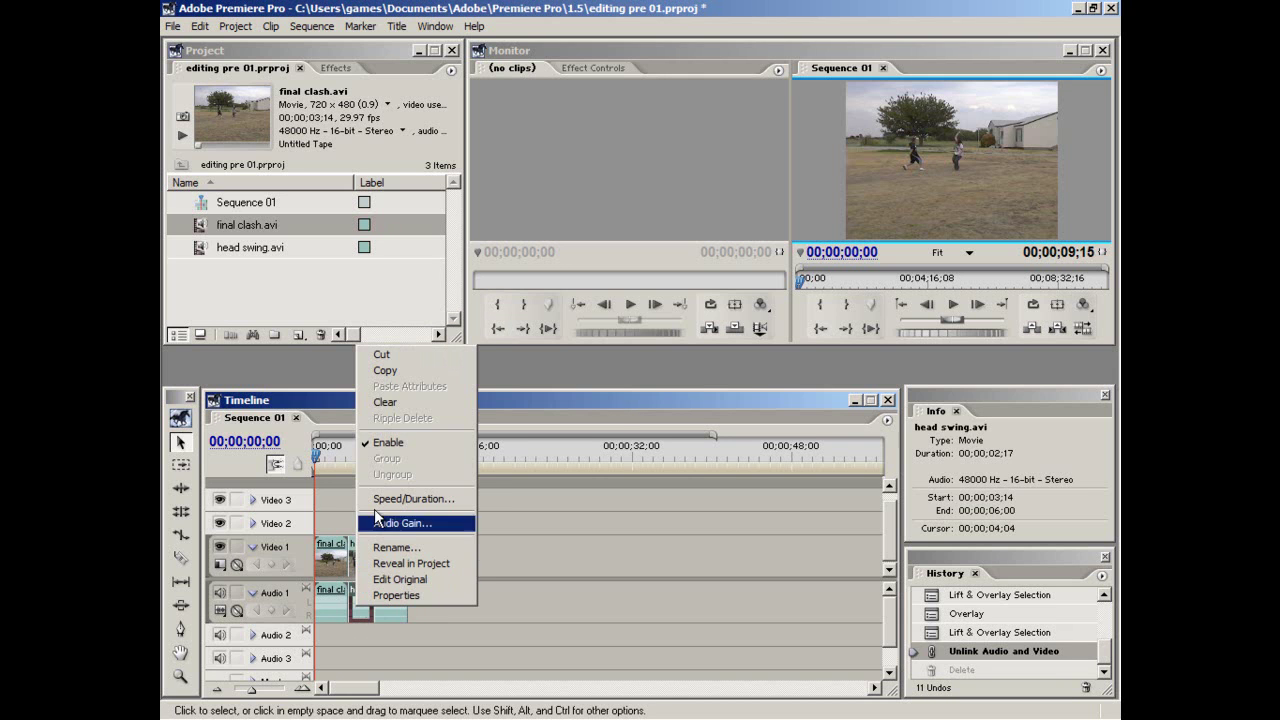
pyautogui.click(416, 410)
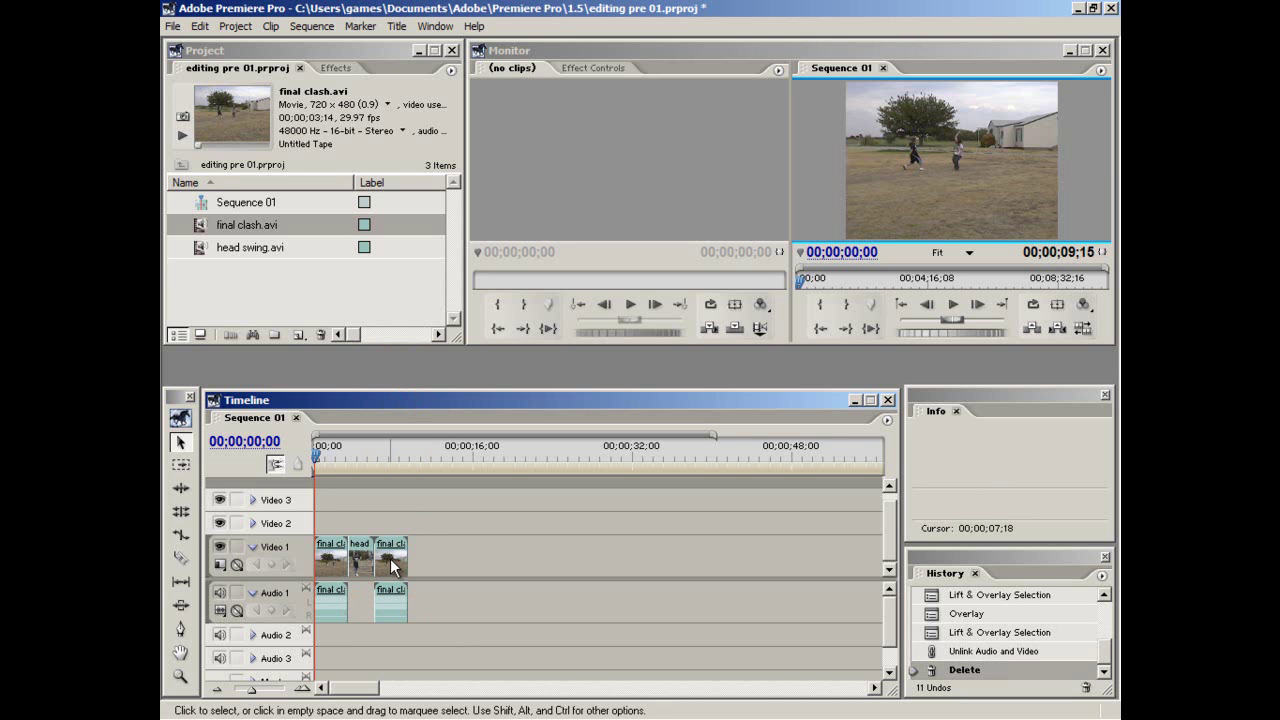
pyautogui.click(357, 446)
pyautogui.moveTo(357, 446); pyautogui.dragTo(312, 475)
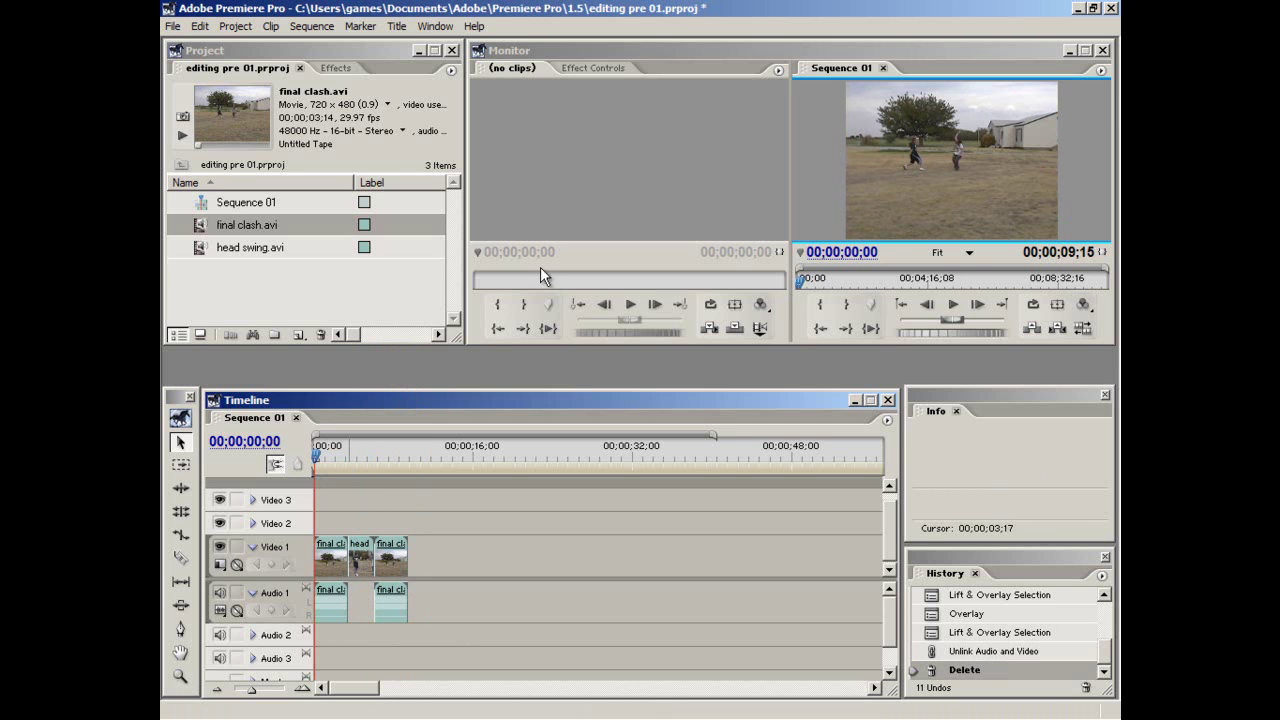
pyautogui.click(947, 299)
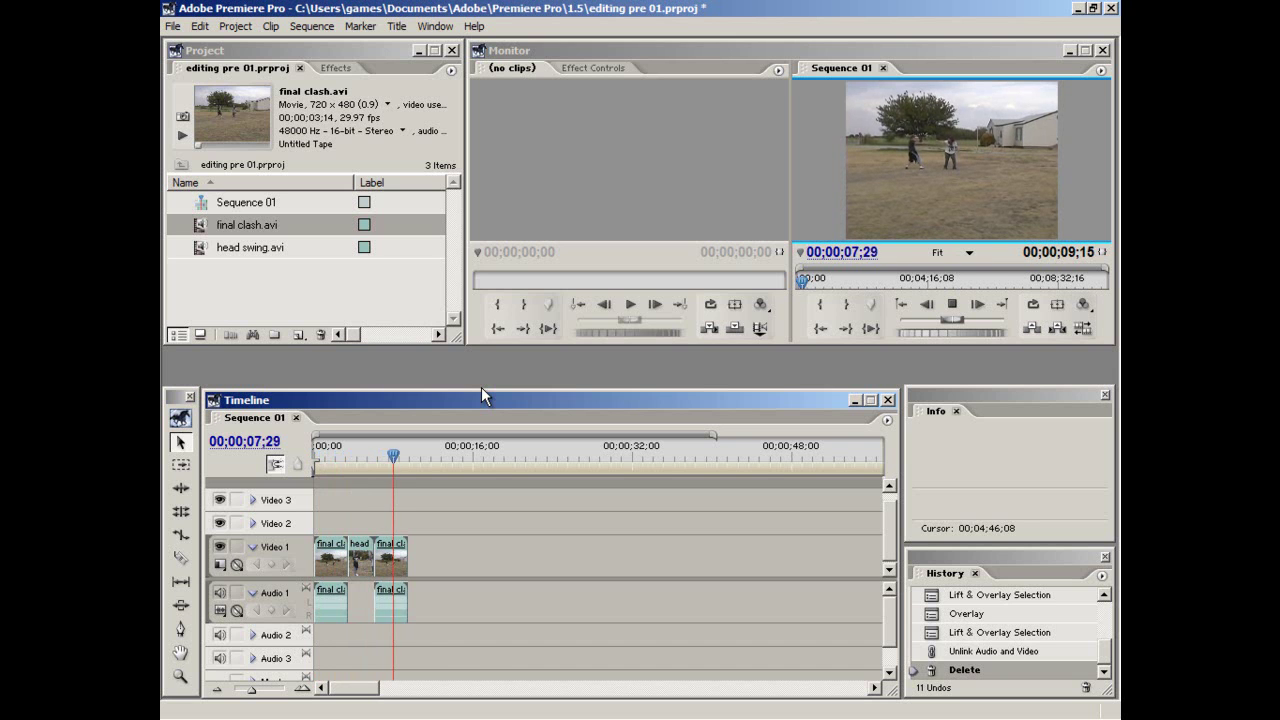
pyautogui.press('space')
pyautogui.moveTo(401, 454); pyautogui.dragTo(310, 460)
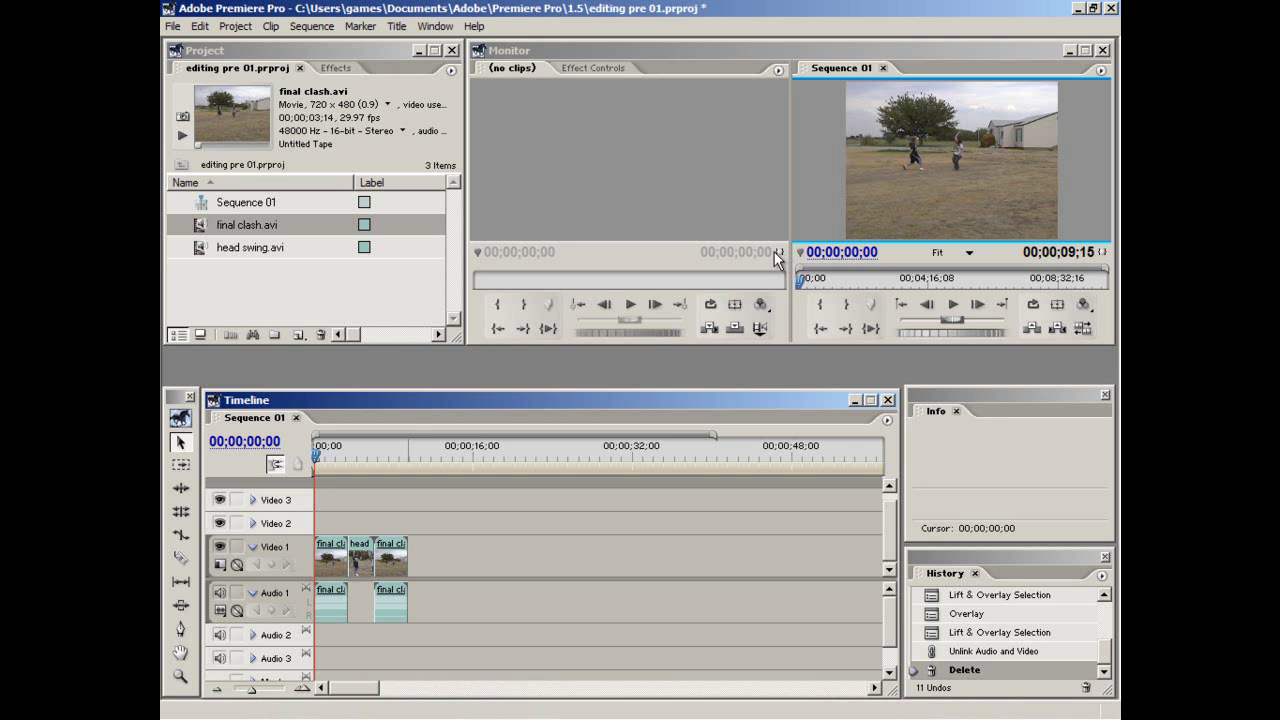
pyautogui.click(736, 259)
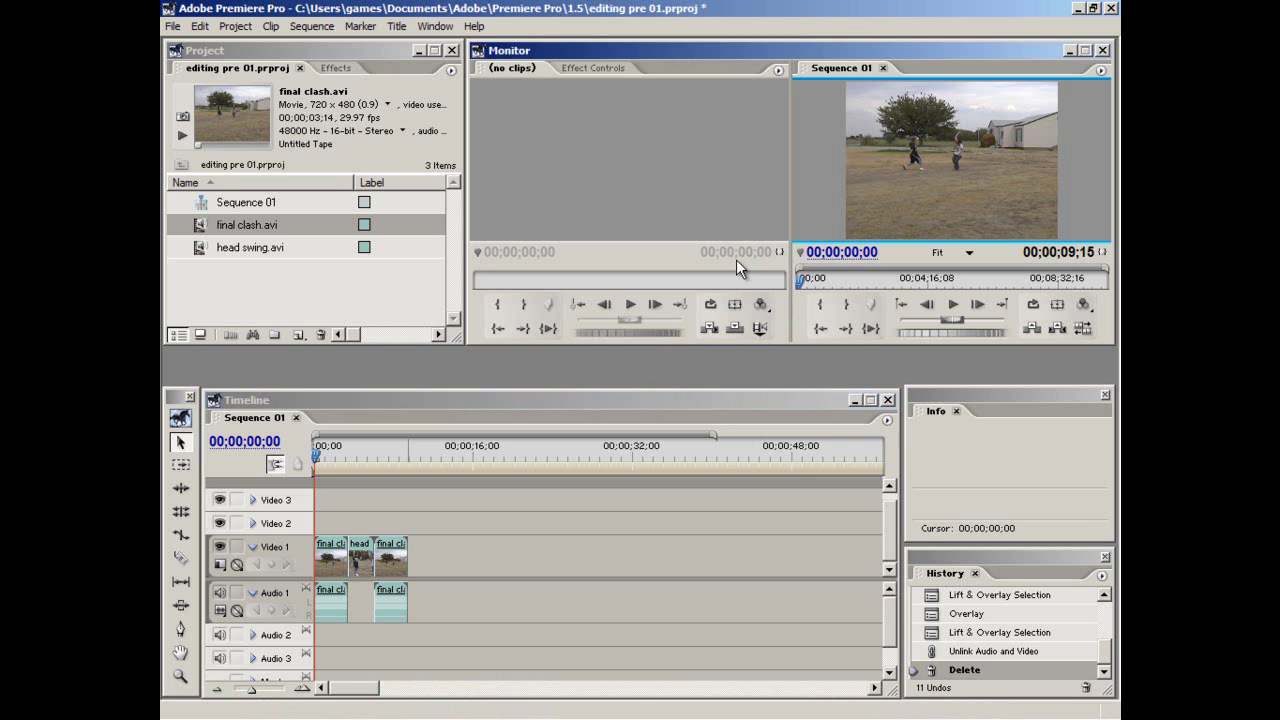
pyautogui.click(464, 400)
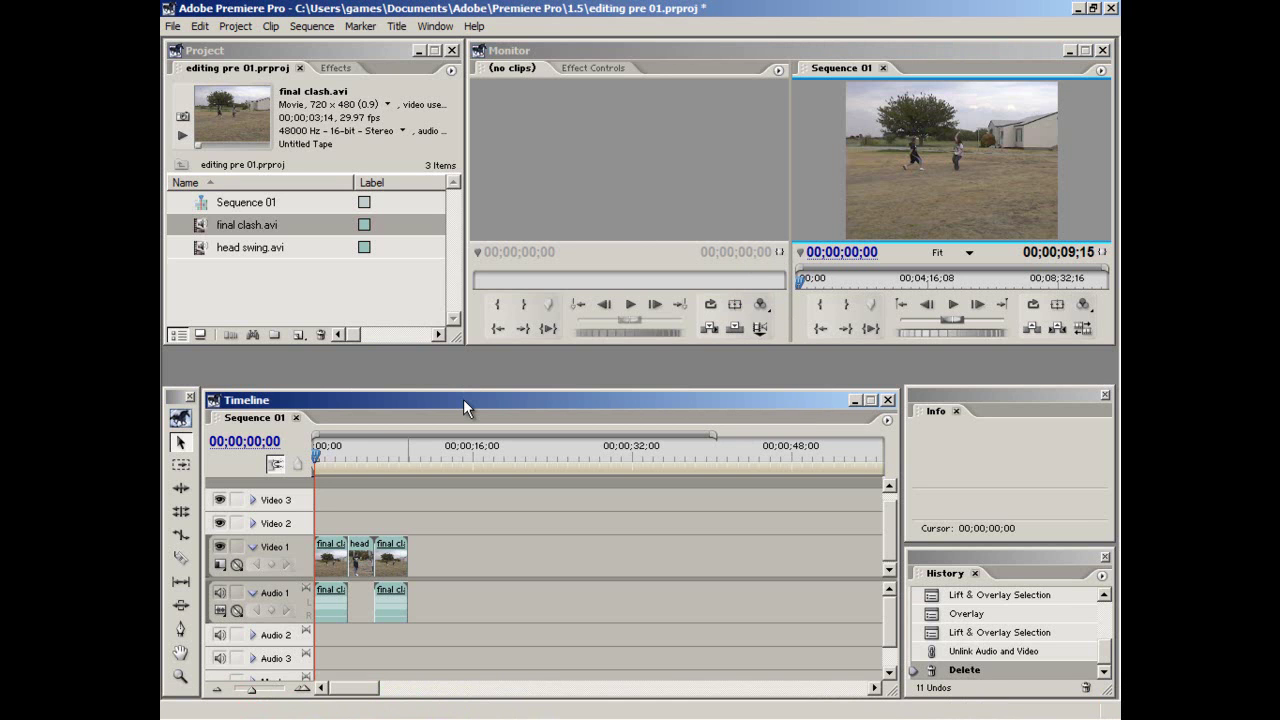